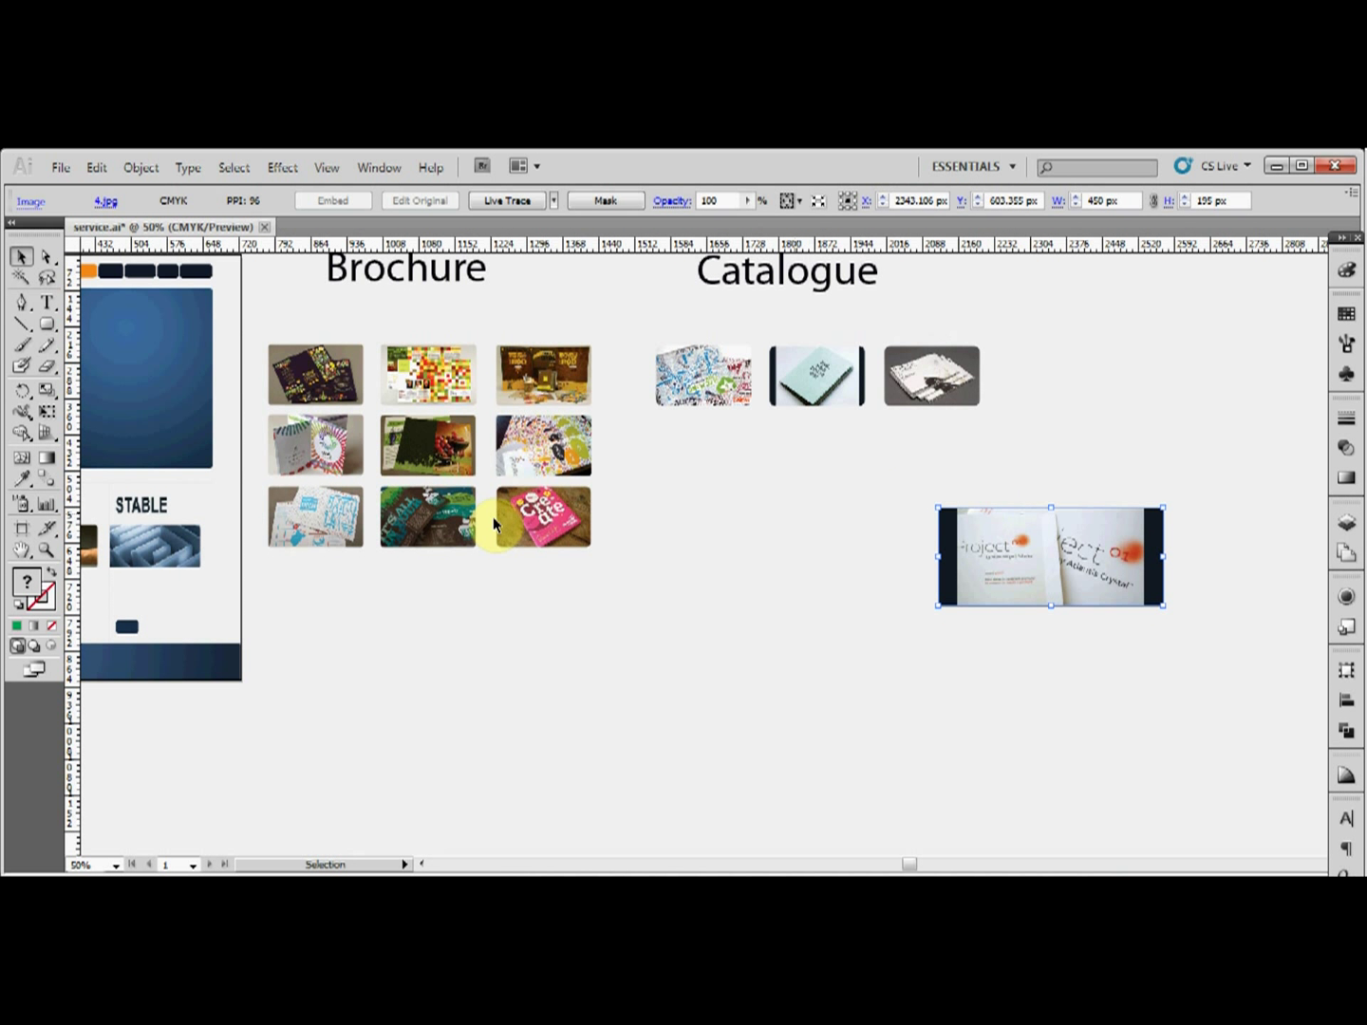
Step: Draw a green rounded rectangle below the Catalogue thumbnails and set its size to 190 px wide by 120 px high
{"action": "left_click_drag", "start_coordinate": [46, 322], "coordinate": [93, 350]}
{"action": "left_click_drag", "start_coordinate": [697, 606], "coordinate": [852, 673]}
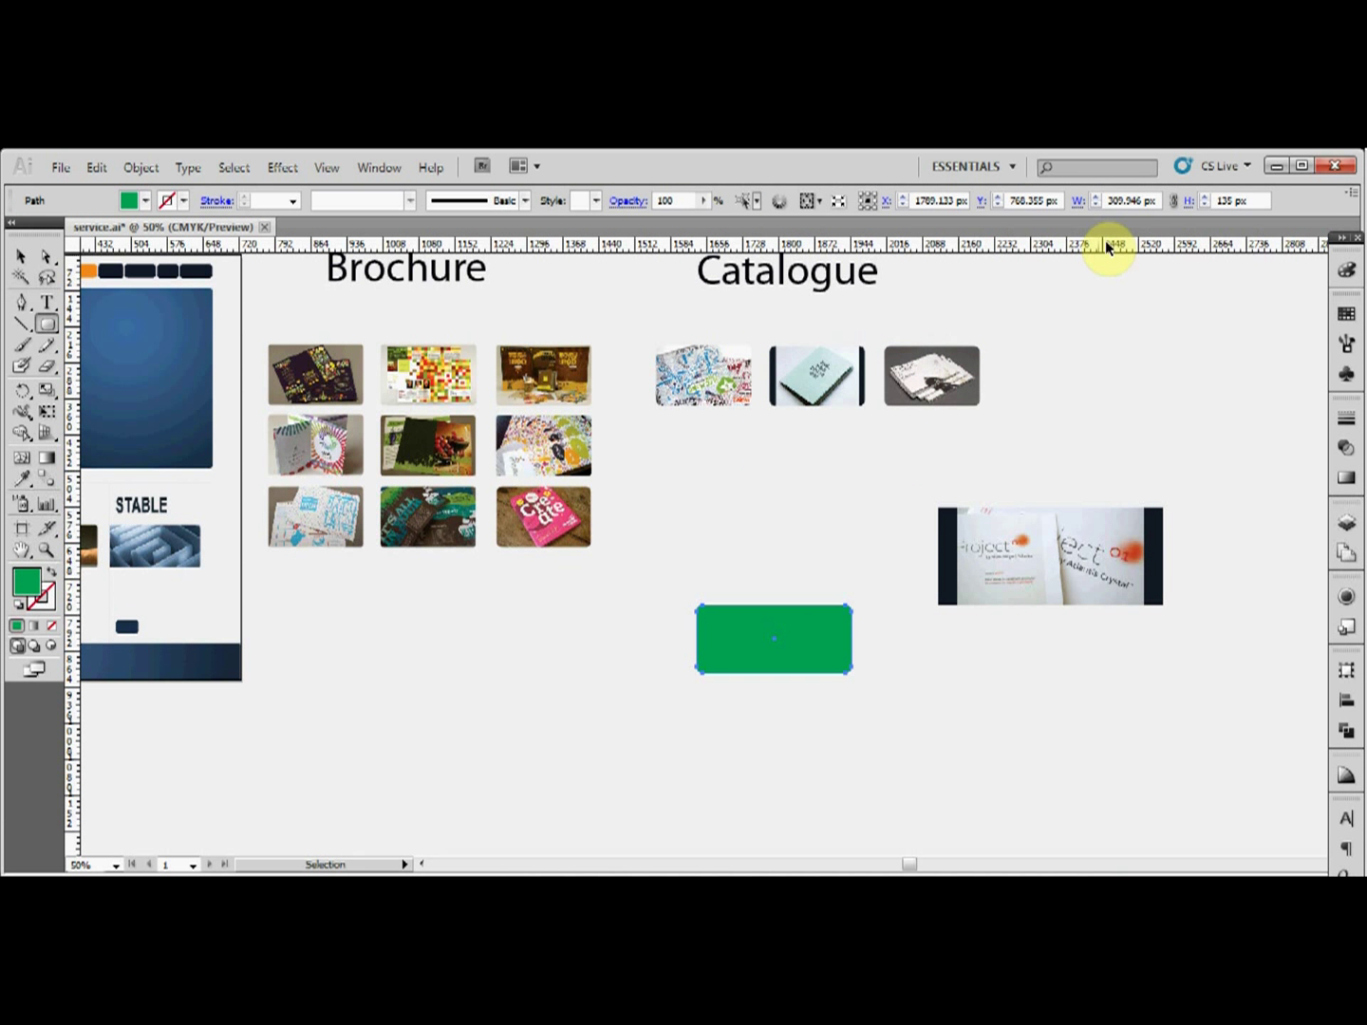
{"action": "left_click_drag", "start_coordinate": [1142, 200], "coordinate": [1074, 204]}
{"action": "type", "text": "190"}
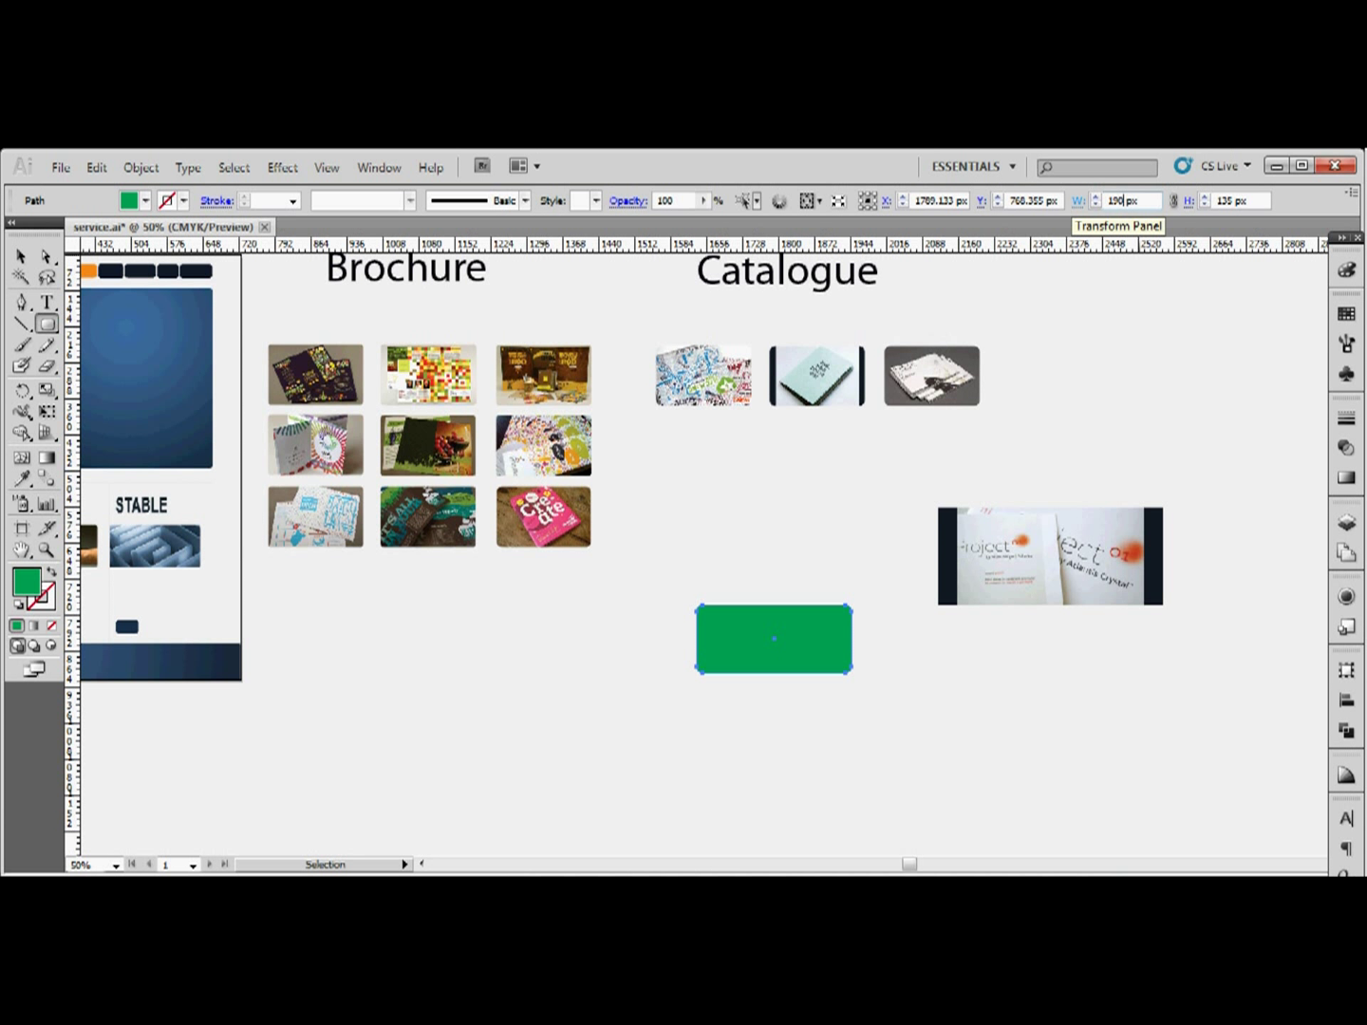
{"action": "left_click", "coordinate": [1222, 201]}
{"action": "type", "text": "1"}
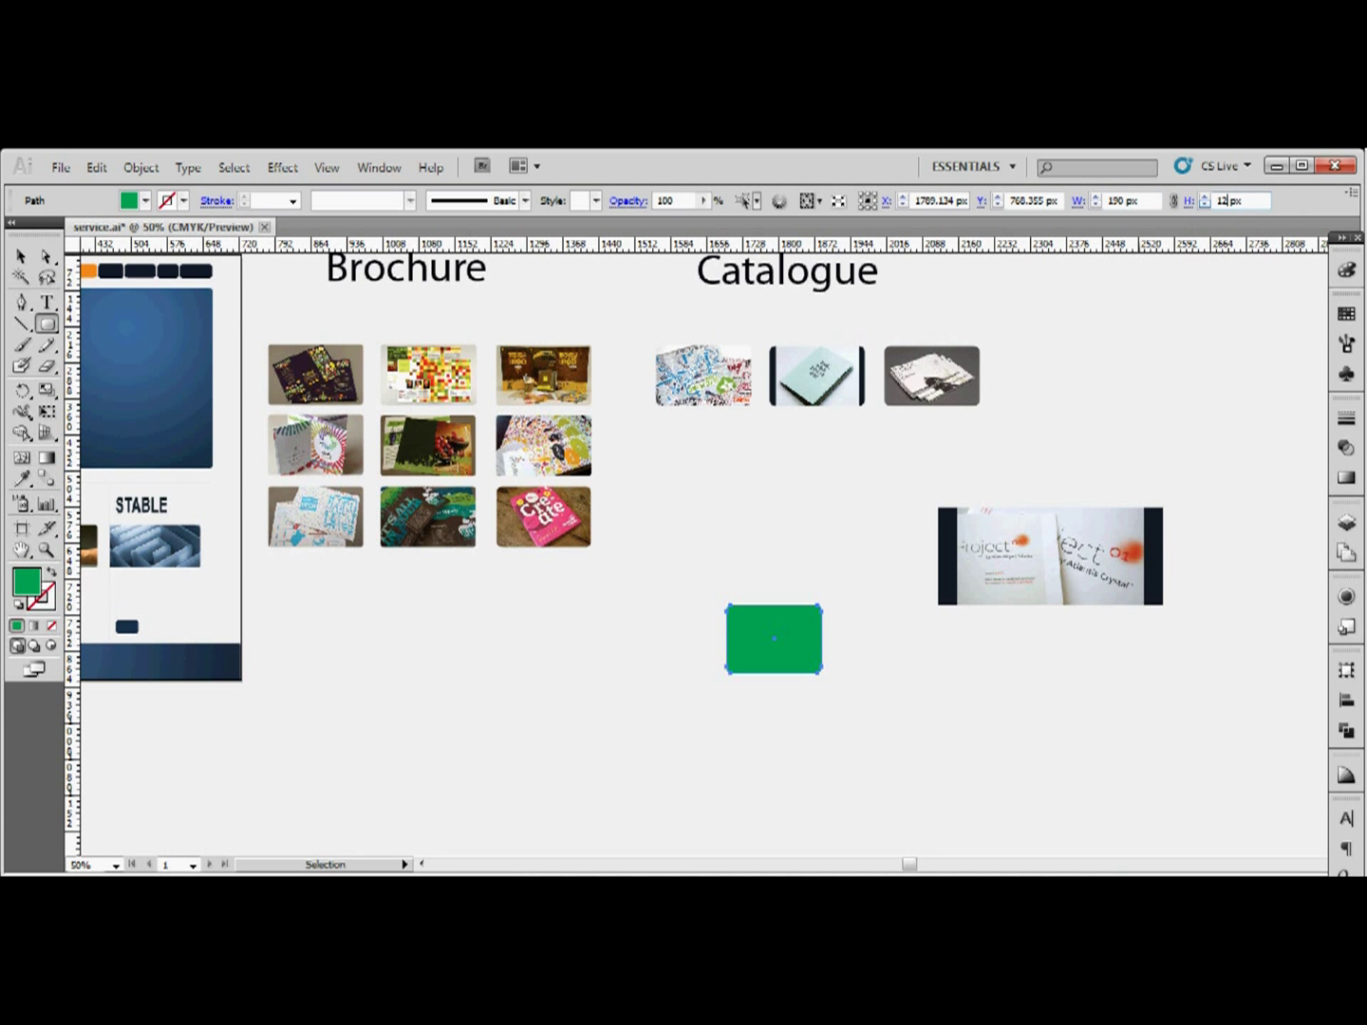
{"action": "type", "text": "20"}
{"action": "key", "text": "Return"}
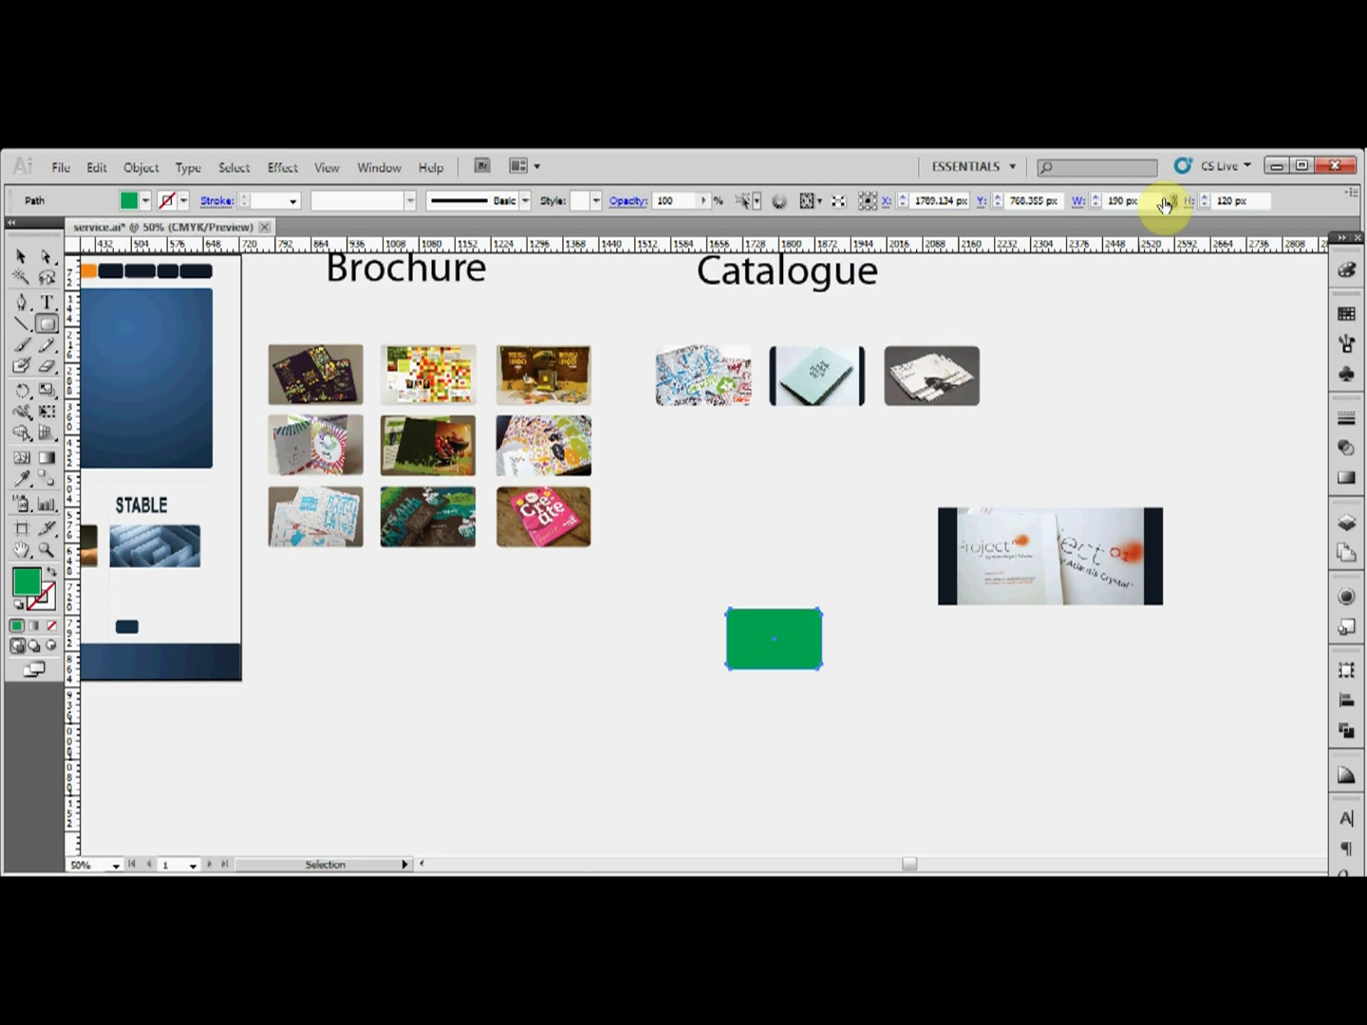
Step: Move the green rectangle up beside the Project image, then shrink the image to about 266 × 115 px and overlap it with the rectangle
{"action": "left_click", "coordinate": [20, 256]}
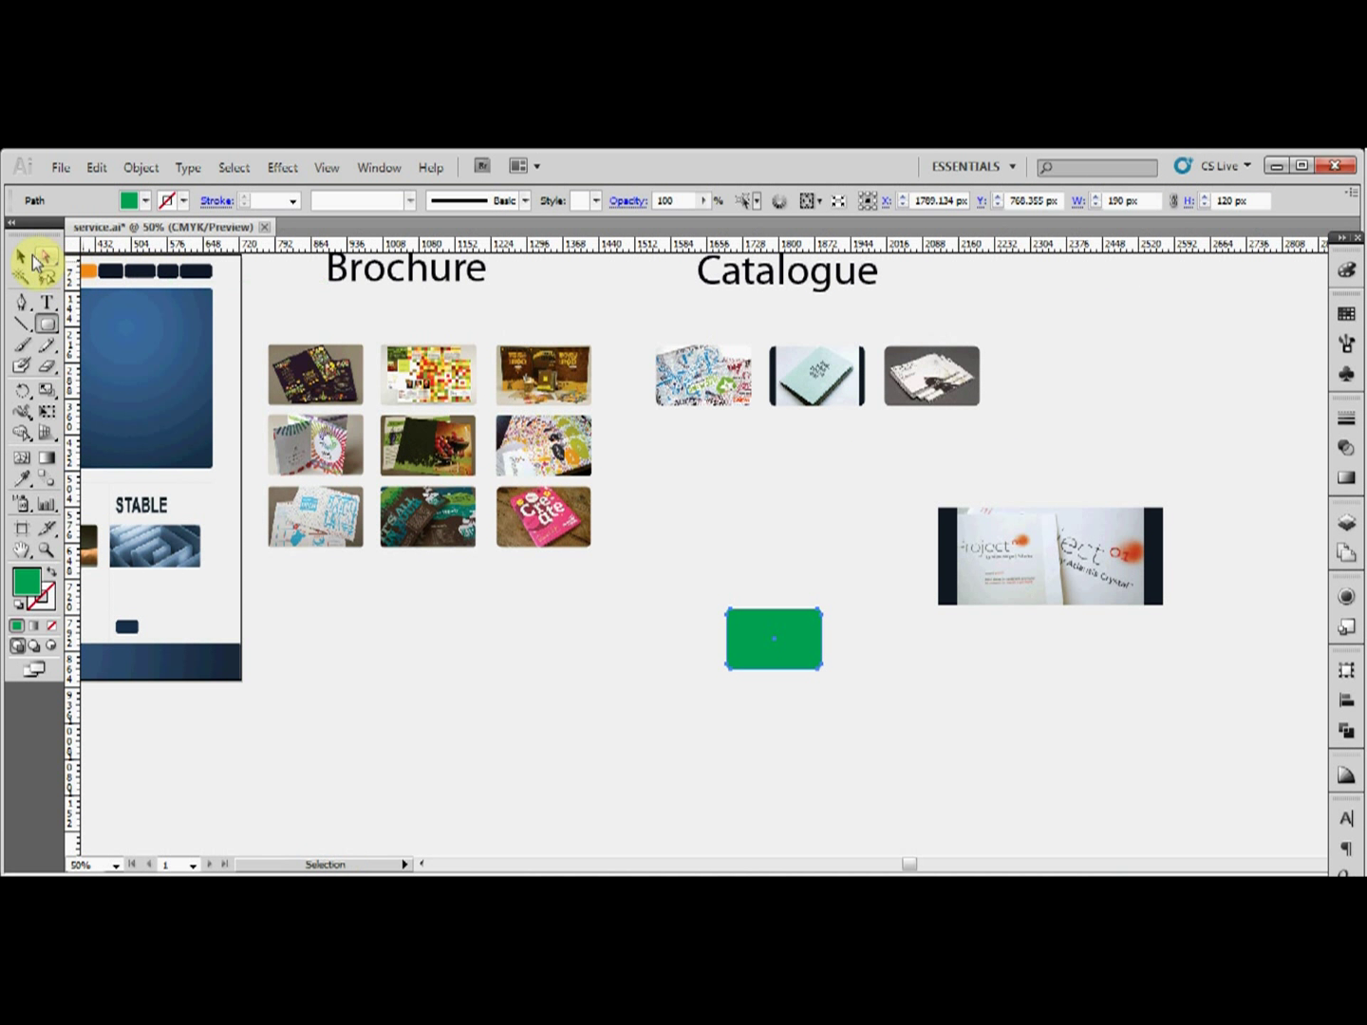
{"action": "left_click_drag", "start_coordinate": [764, 626], "coordinate": [767, 544]}
{"action": "left_click", "coordinate": [977, 558]}
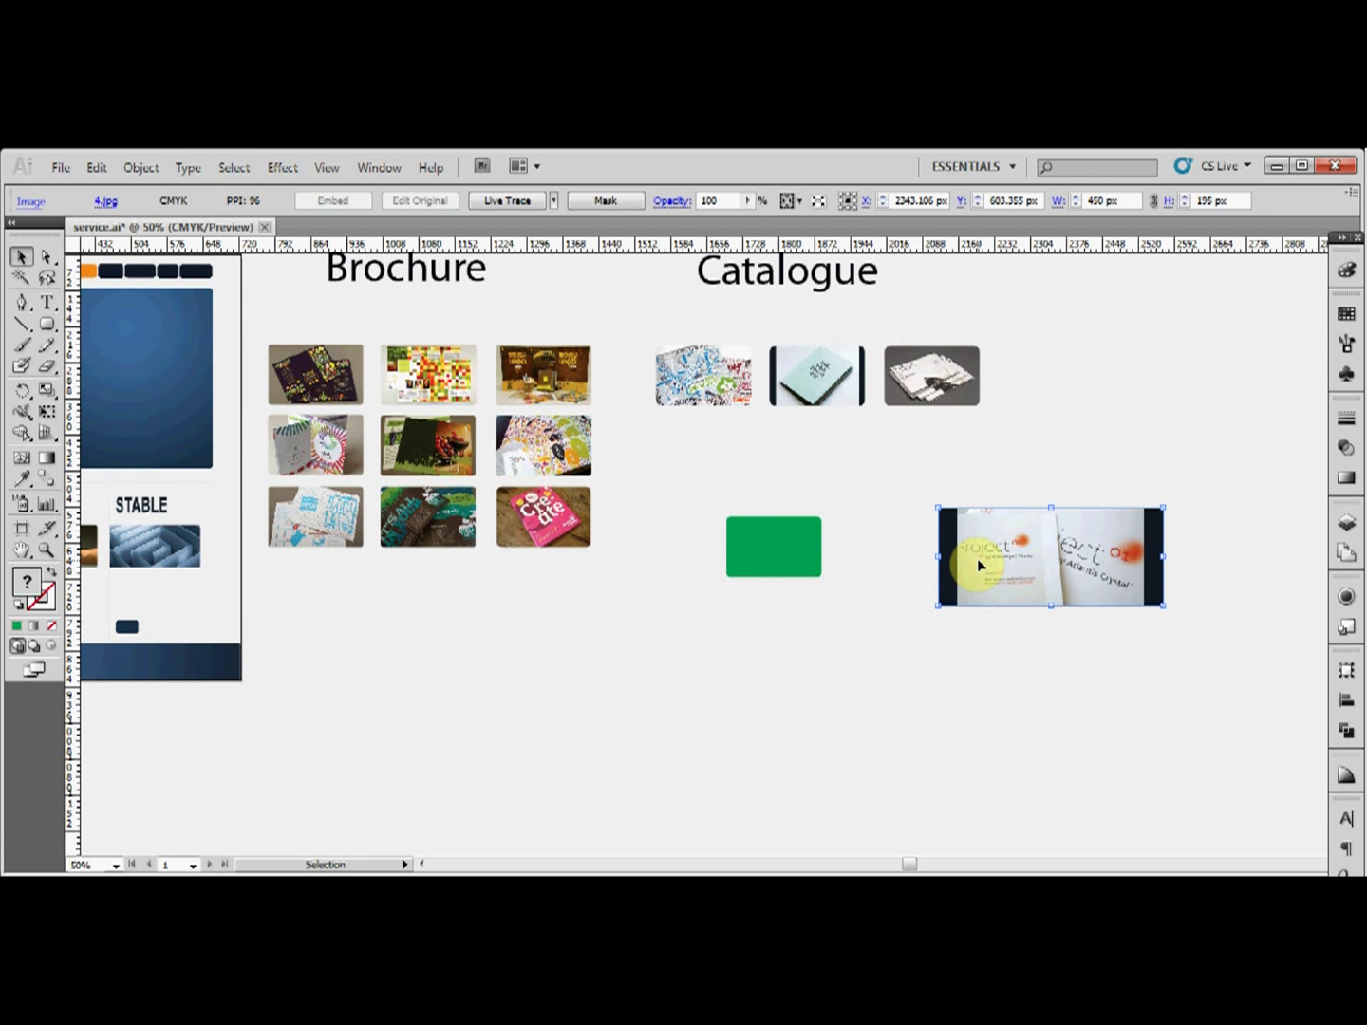
{"action": "key", "text": "Caps_Lock"}
{"action": "left_click_drag", "start_coordinate": [1158, 604], "coordinate": [886, 560]}
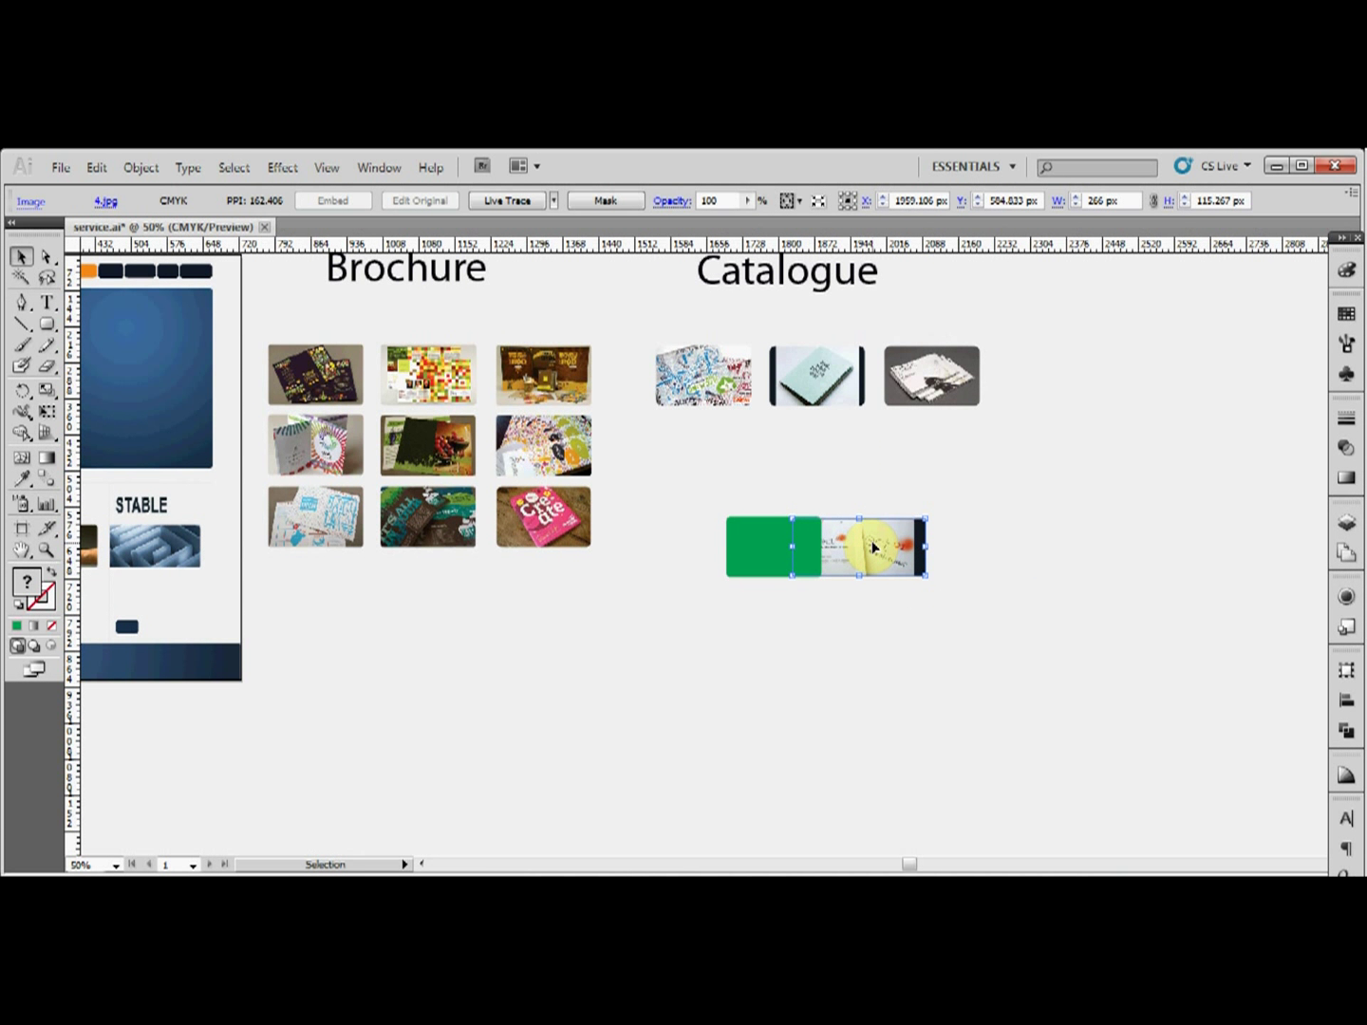
{"action": "left_click_drag", "start_coordinate": [857, 546], "coordinate": [835, 550]}
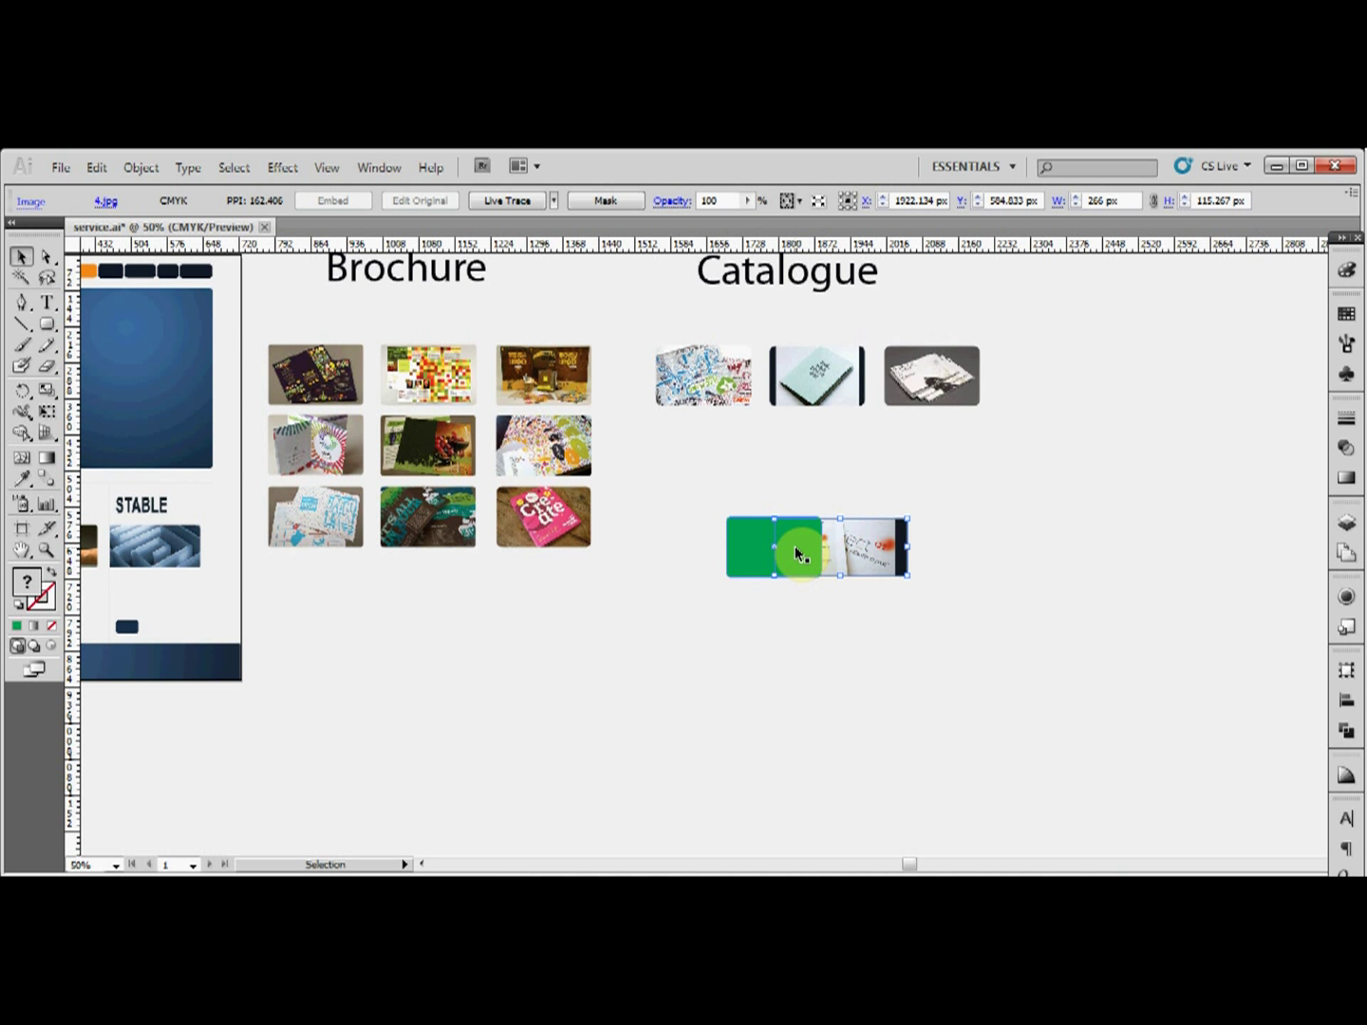
Step: Make a clipping mask from the green rectangle and the Project image
{"action": "left_click", "coordinate": [759, 545], "text": "shift"}
{"action": "right_click", "coordinate": [862, 551]}
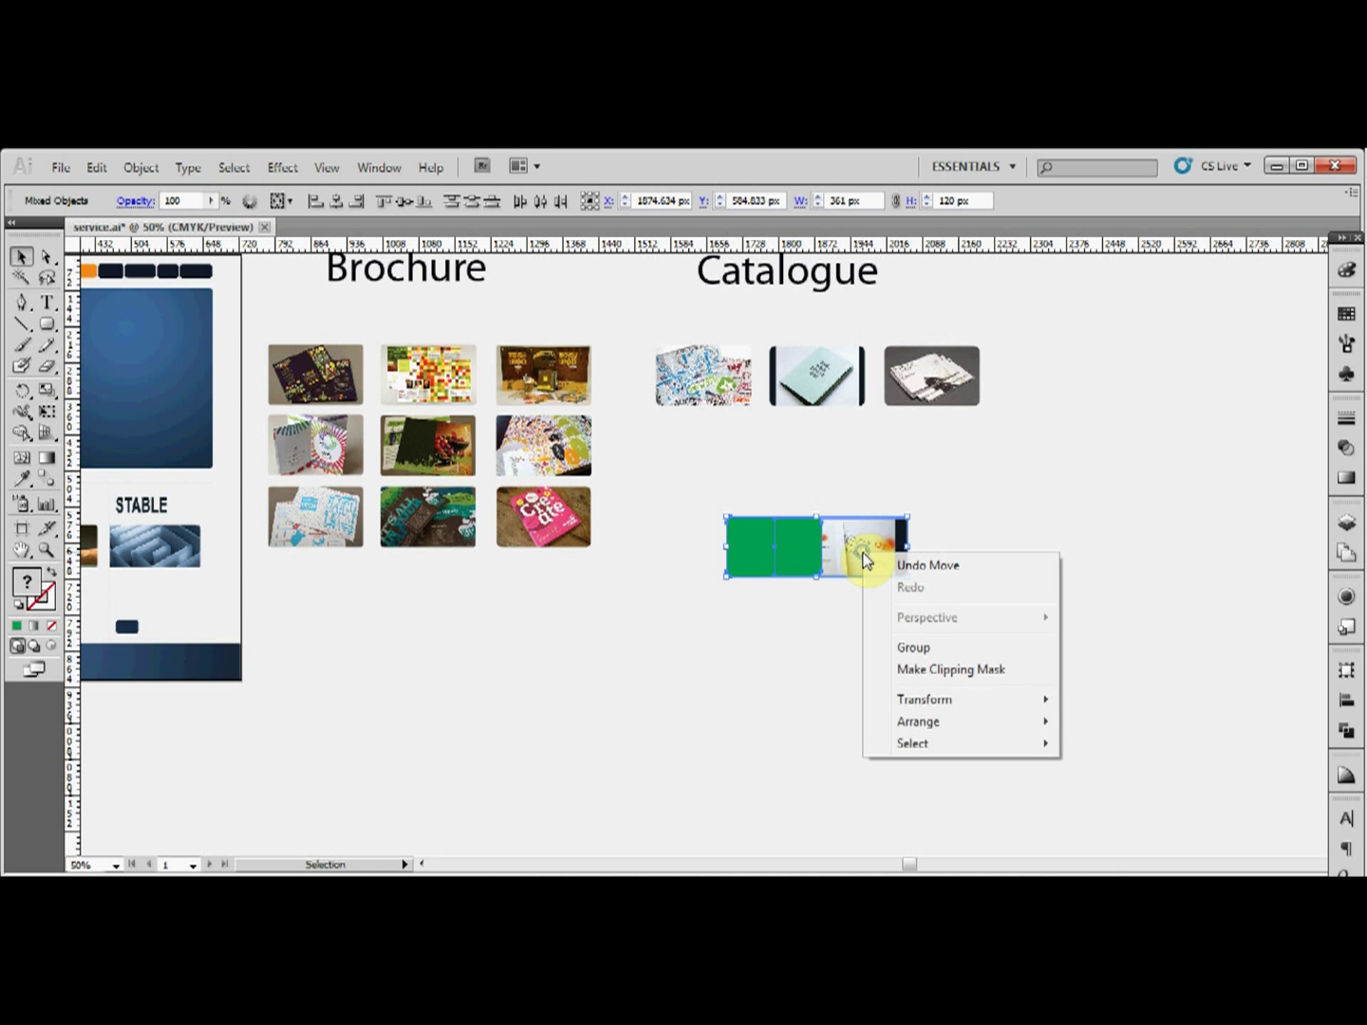
{"action": "left_click", "coordinate": [944, 670]}
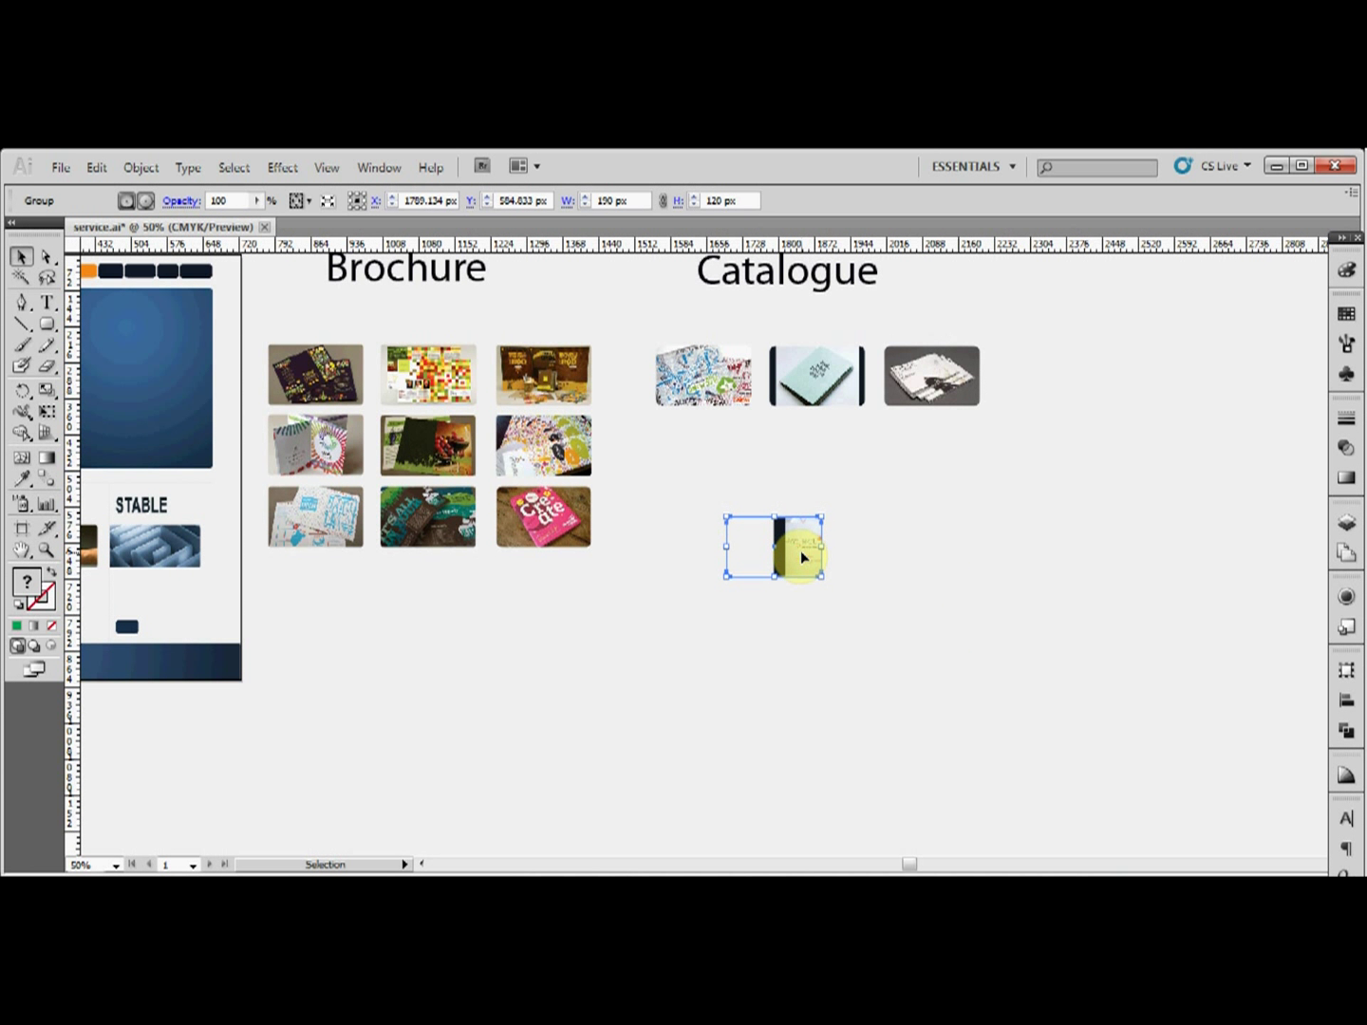
Step: Nudge the whole clipped group slightly to the left
{"action": "key", "text": "Left"}
{"action": "key", "text": "Left"}
{"action": "key", "text": "Left"}
{"action": "key", "text": "Left"}
{"action": "key", "text": "Left"}
{"action": "key", "text": "Left"}
{"action": "key", "text": "Left"}
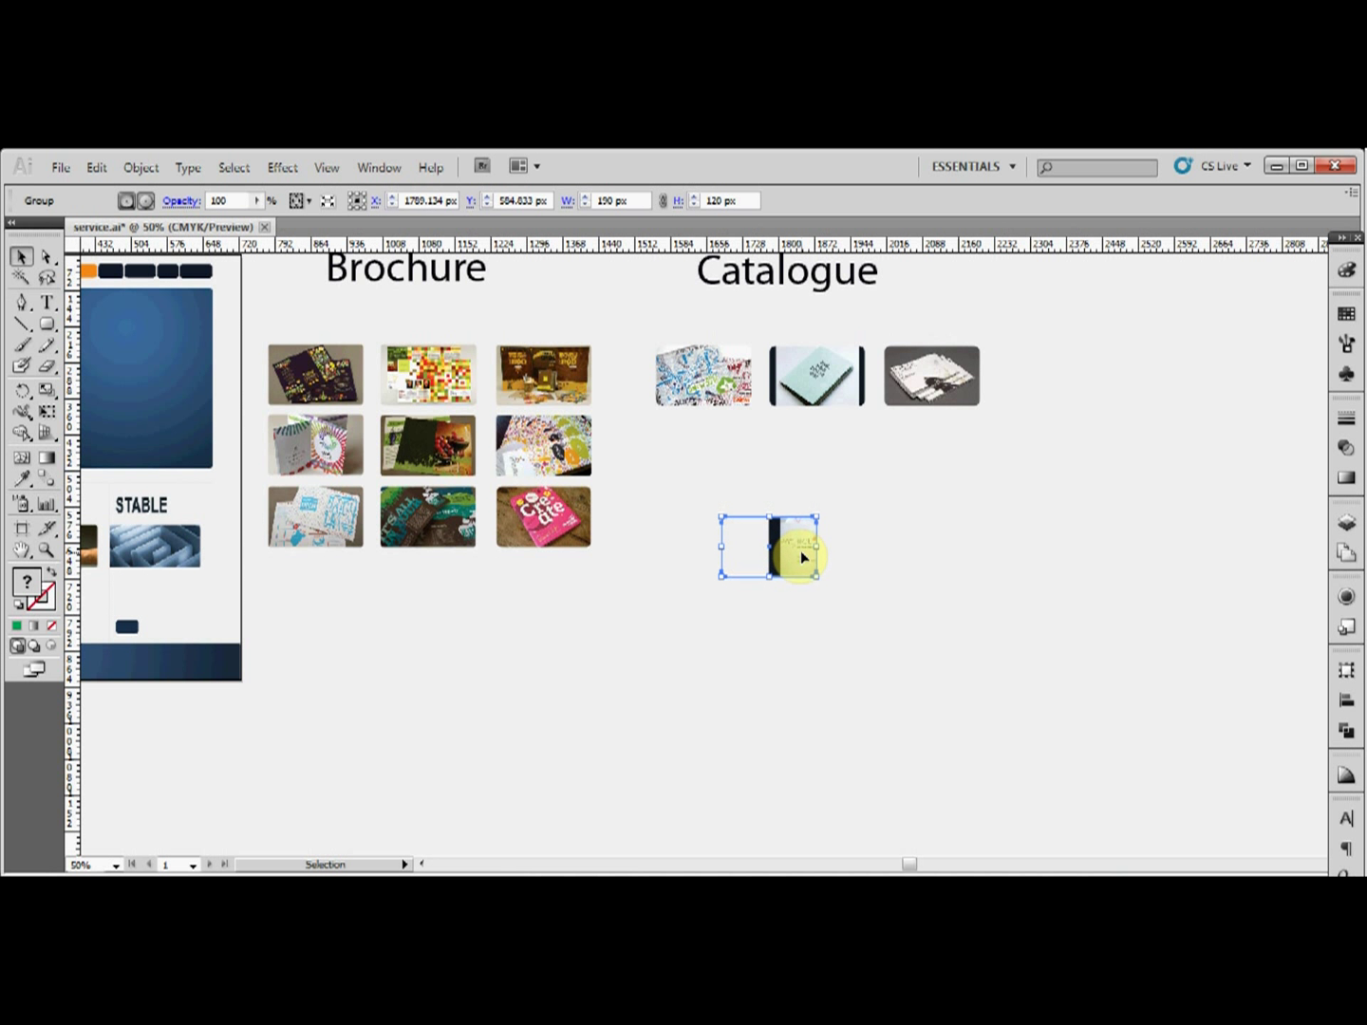
Step: Isolate the clipped group and shift the Project image left inside the mask until it spans the frame's full width
{"action": "double_click", "coordinate": [800, 552]}
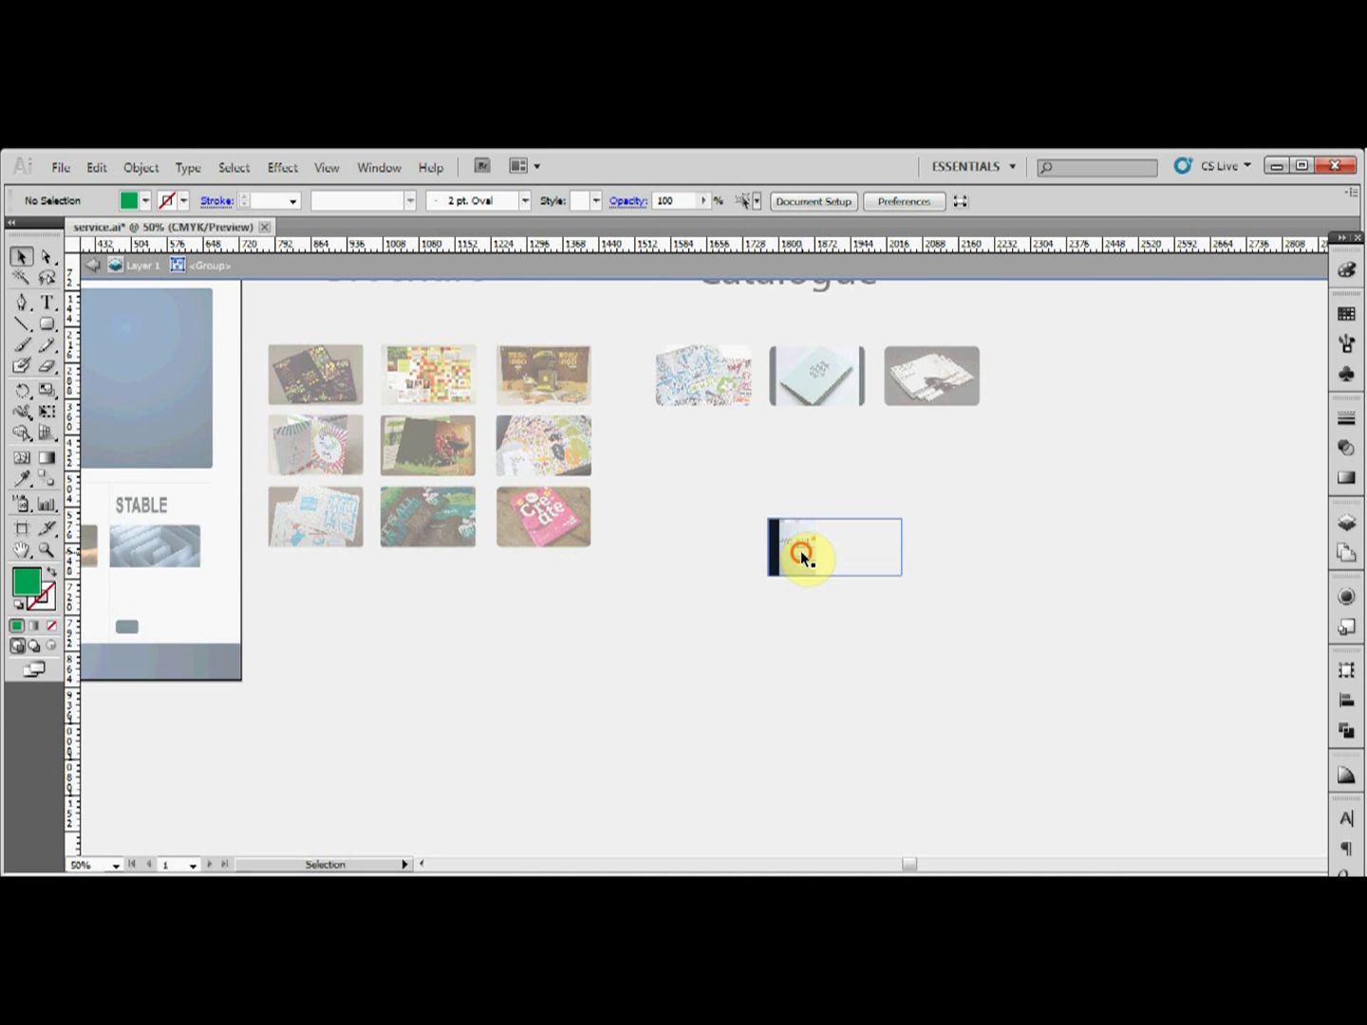
{"action": "left_click", "coordinate": [800, 550]}
{"action": "key", "text": "Left"}
{"action": "key", "text": "Left"}
{"action": "key", "text": "Left"}
{"action": "key", "text": "Left"}
{"action": "key", "text": "Left"}
{"action": "key", "text": "Left"}
{"action": "key", "text": "Left"}
{"action": "key", "text": "Left"}
{"action": "key", "text": "Left"}
{"action": "key", "text": "Left"}
{"action": "key", "text": "Left"}
{"action": "key", "text": "Left"}
{"action": "key", "text": "Left"}
{"action": "key", "text": "Left"}
{"action": "key", "text": "Left"}
{"action": "key", "text": "Left"}
{"action": "key", "text": "Left"}
{"action": "key", "text": "Left"}
{"action": "key", "text": "Left"}
{"action": "key", "text": "Left"}
{"action": "key", "text": "Left"}
{"action": "key", "text": "Left"}
{"action": "key", "text": "Left"}
{"action": "key", "text": "Left"}
{"action": "key", "text": "Left"}
{"action": "key", "text": "Left"}
{"action": "key", "text": "Left"}
{"action": "key", "text": "Left"}
{"action": "key", "text": "Left"}
{"action": "key", "text": "Left"}
{"action": "key", "text": "Left"}
{"action": "key", "text": "Left"}
{"action": "key", "text": "Left"}
{"action": "key", "text": "Left"}
{"action": "key", "text": "Left"}
{"action": "key", "text": "Left"}
{"action": "key", "text": "Left"}
{"action": "key", "text": "Left"}
{"action": "key", "text": "Left"}
{"action": "key", "text": "Left"}
{"action": "key", "text": "Left"}
{"action": "key", "text": "Left"}
{"action": "key", "text": "Left"}
{"action": "key", "text": "Left"}
{"action": "key", "text": "Left"}
{"action": "key", "text": "Left"}
{"action": "key", "text": "Left"}
{"action": "key", "text": "Left"}
{"action": "key", "text": "Left"}
{"action": "key", "text": "Left"}
{"action": "key", "text": "Left"}
{"action": "key", "text": "Left"}
{"action": "key", "text": "Left"}
{"action": "key", "text": "Left"}
{"action": "key", "text": "Left"}
{"action": "key", "text": "Left"}
{"action": "key", "text": "Left"}
{"action": "key", "text": "Left"}
{"action": "key", "text": "Left"}
{"action": "key", "text": "Left"}
{"action": "key", "text": "Left"}
{"action": "key", "text": "Left"}
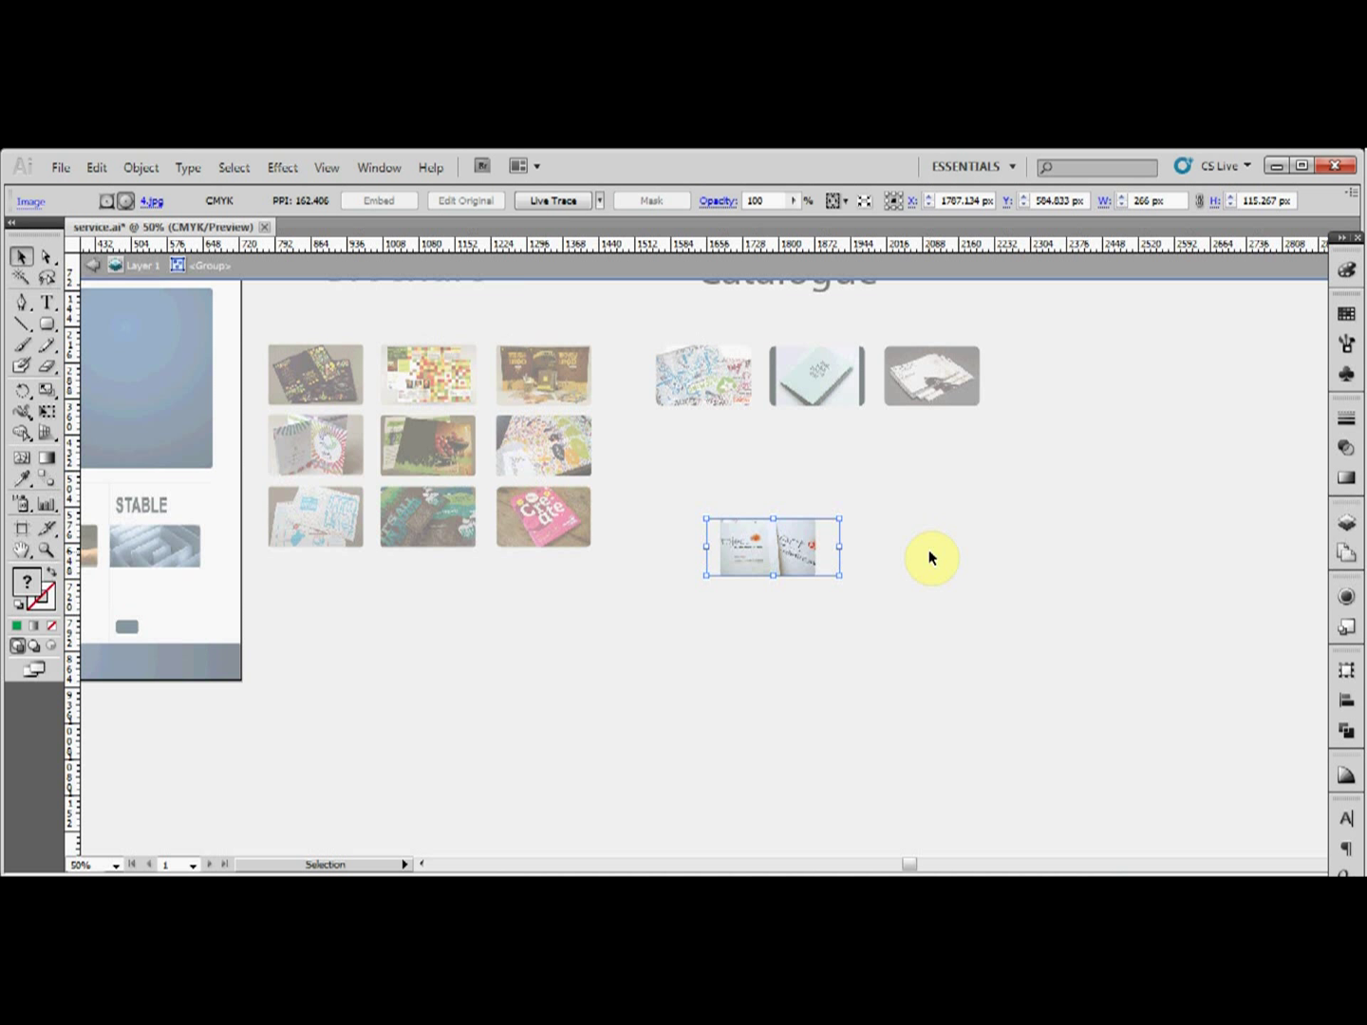
{"action": "key", "text": "Return"}
{"action": "left_click", "coordinate": [780, 468]}
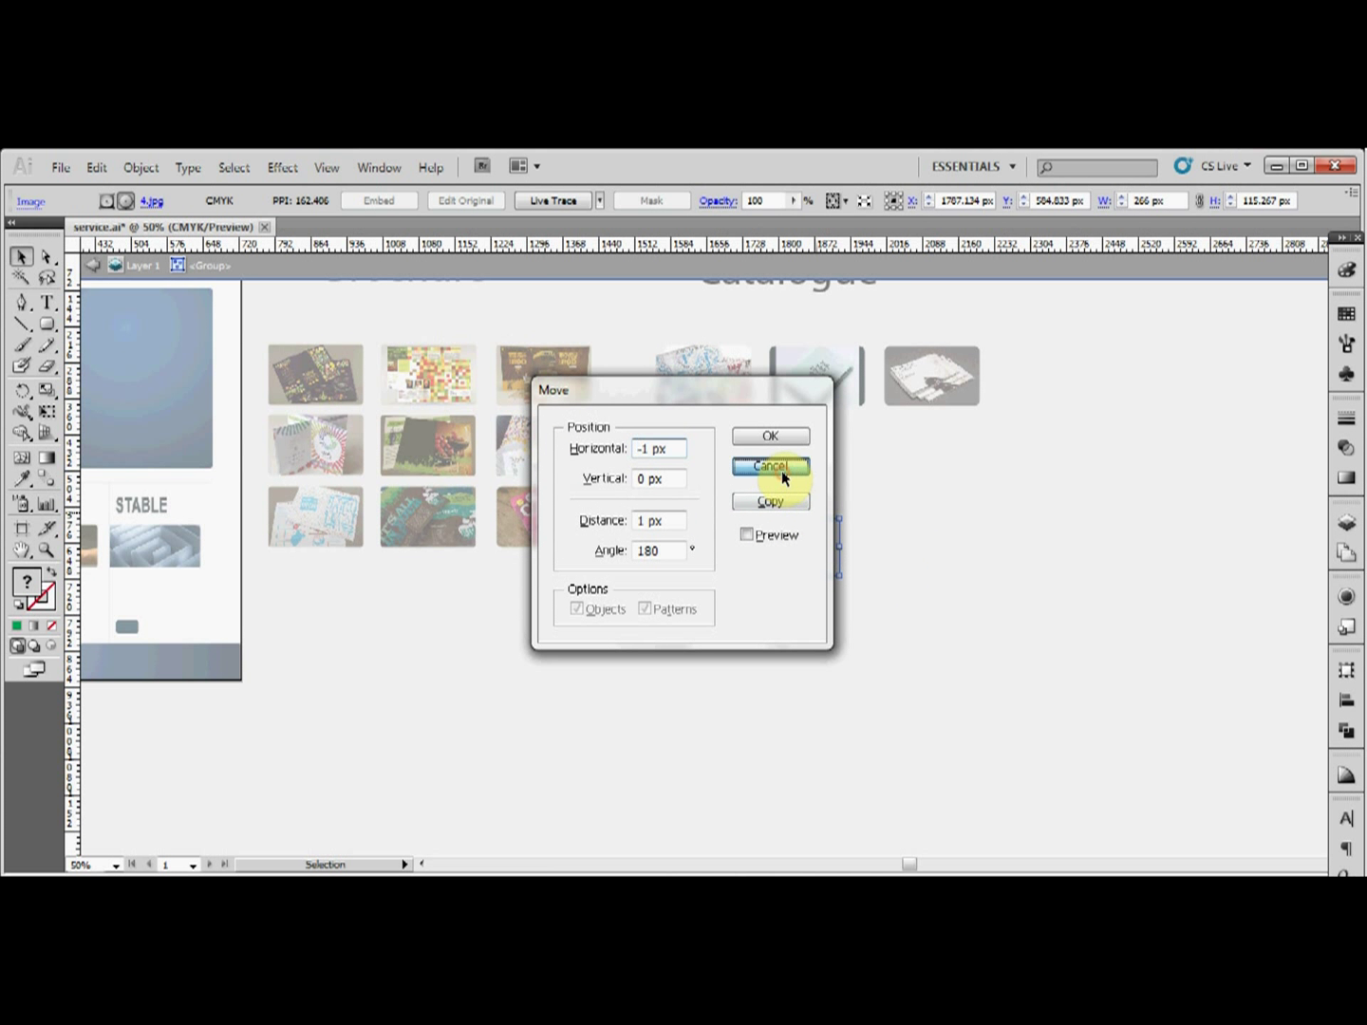
{"action": "left_click", "coordinate": [949, 566]}
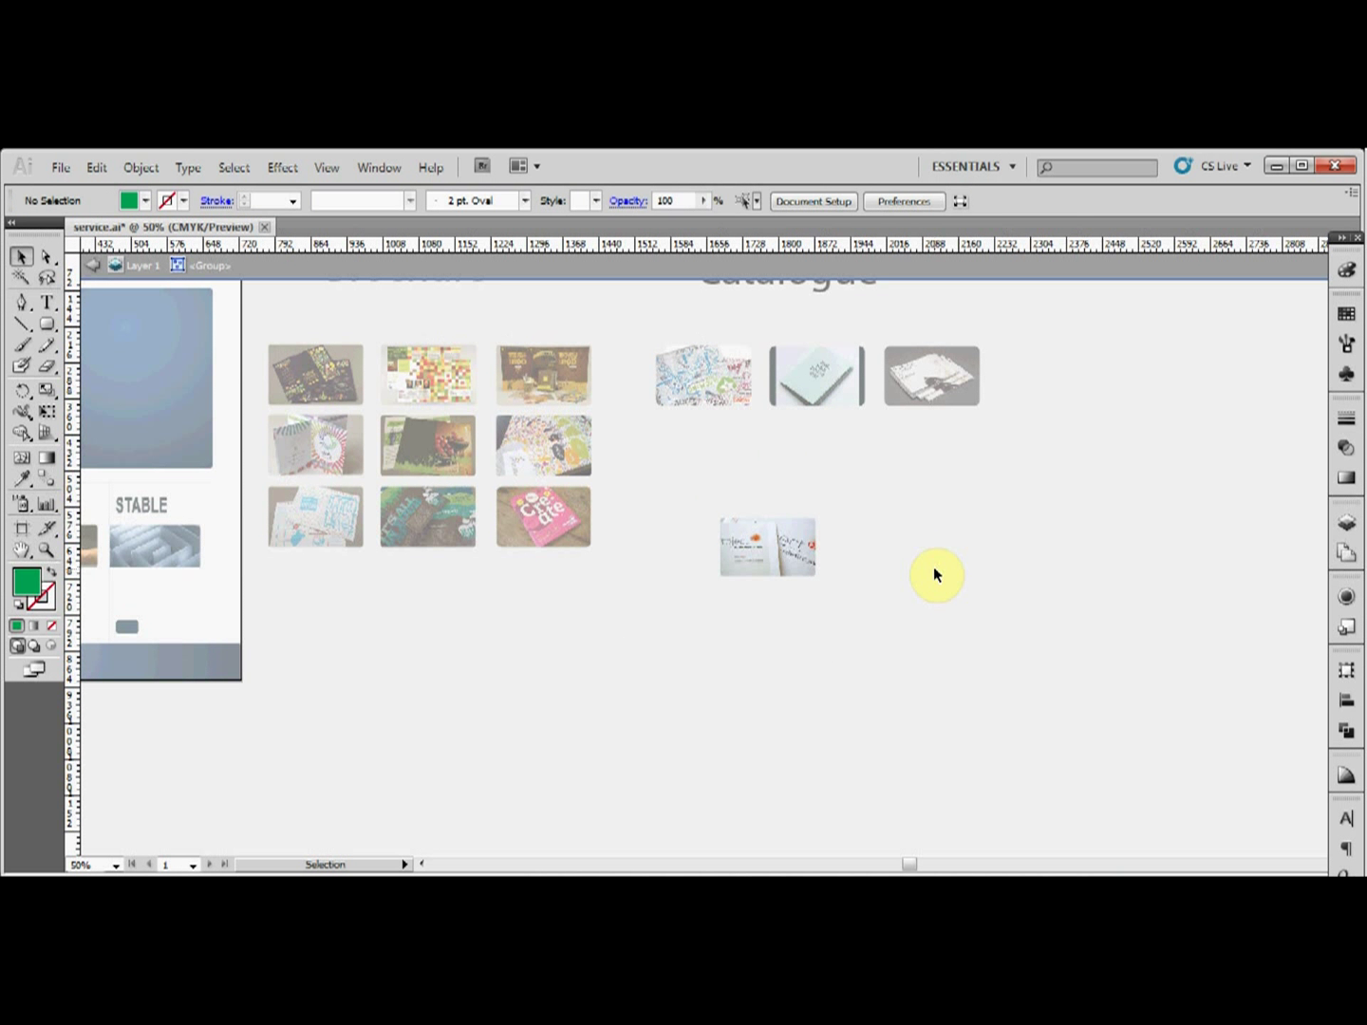
Step: Stretch the Project image vertically at its lower and upper edges to cover the full height of the rounded frame
{"action": "left_click", "coordinate": [933, 574], "text": "ctrl"}
{"action": "left_click", "coordinate": [933, 574], "text": "ctrl"}
{"action": "left_click", "coordinate": [933, 575], "text": "ctrl"}
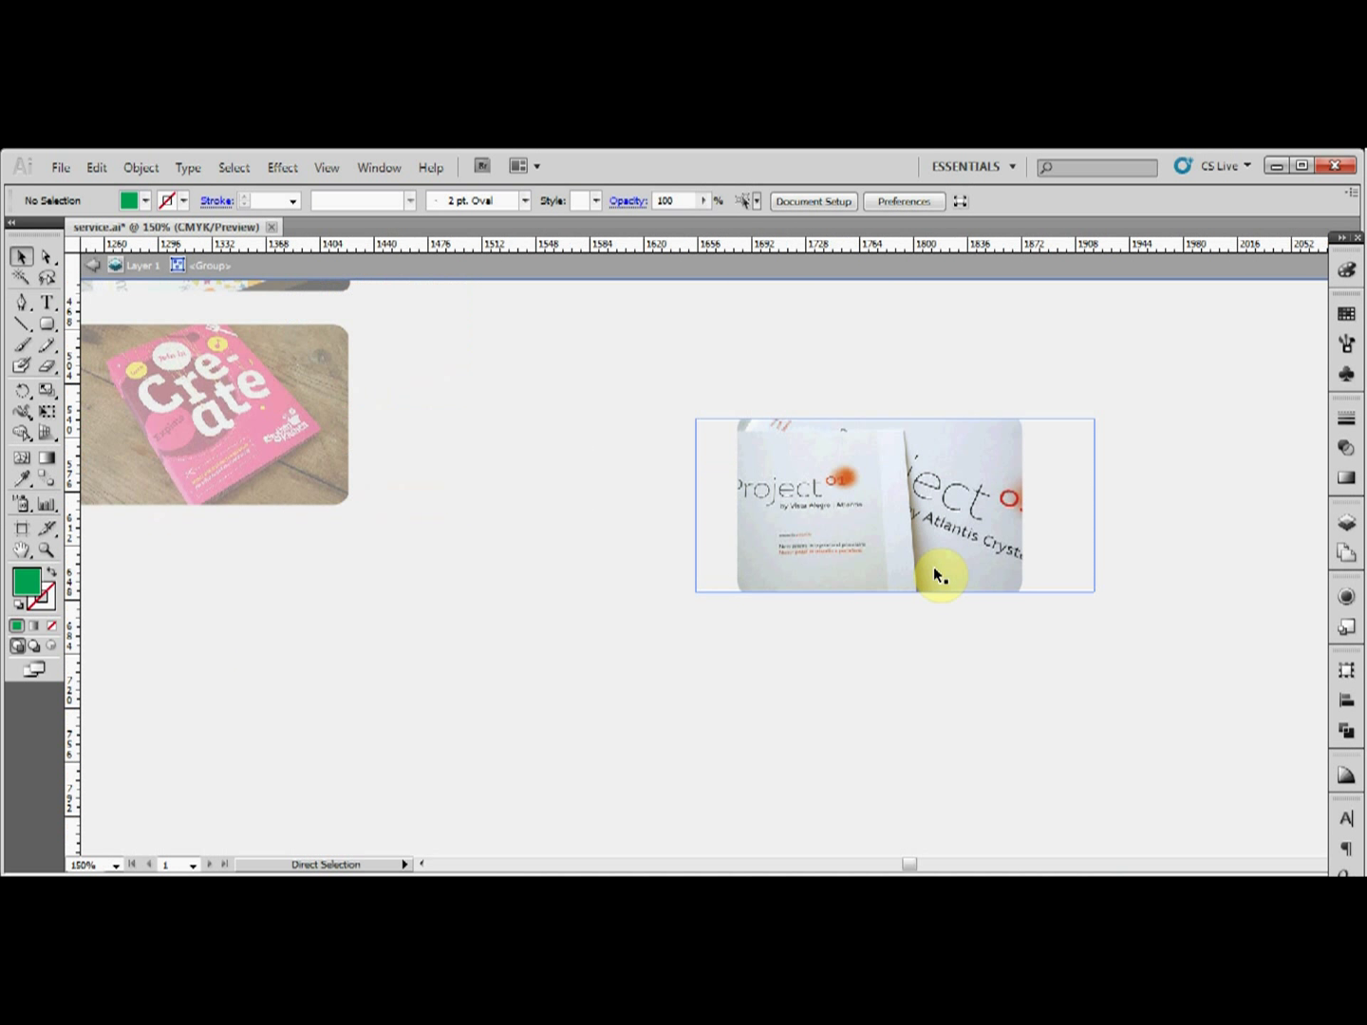
{"action": "left_click", "coordinate": [911, 432]}
{"action": "left_click", "coordinate": [879, 611]}
{"action": "left_click", "coordinate": [871, 566]}
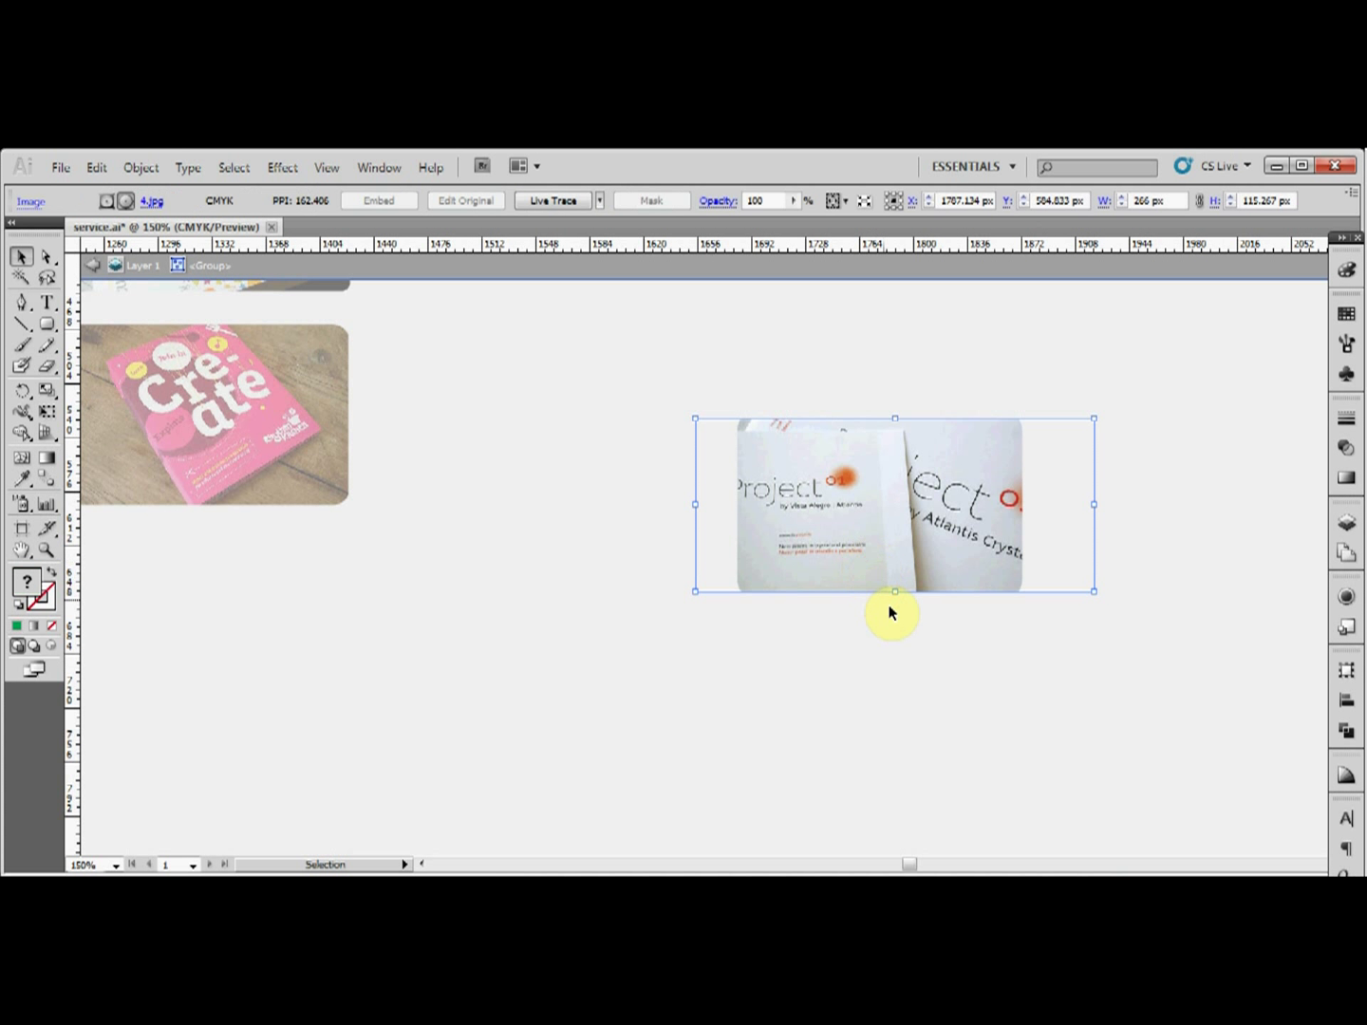
{"action": "left_click_drag", "start_coordinate": [898, 590], "coordinate": [898, 600]}
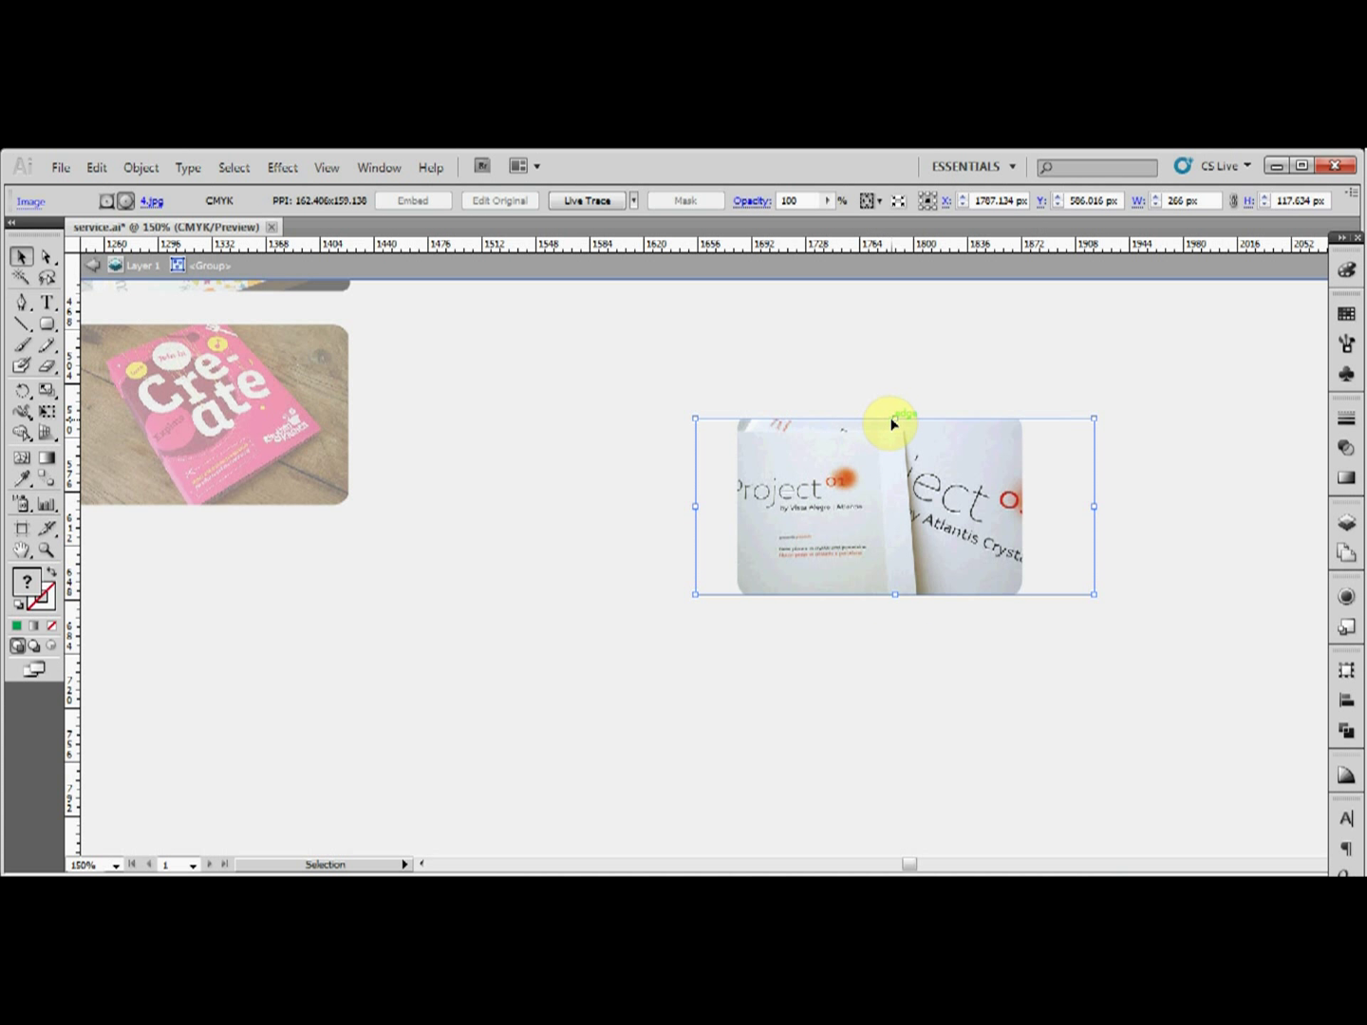
{"action": "left_click_drag", "start_coordinate": [893, 417], "coordinate": [896, 410]}
{"action": "left_click", "coordinate": [894, 684]}
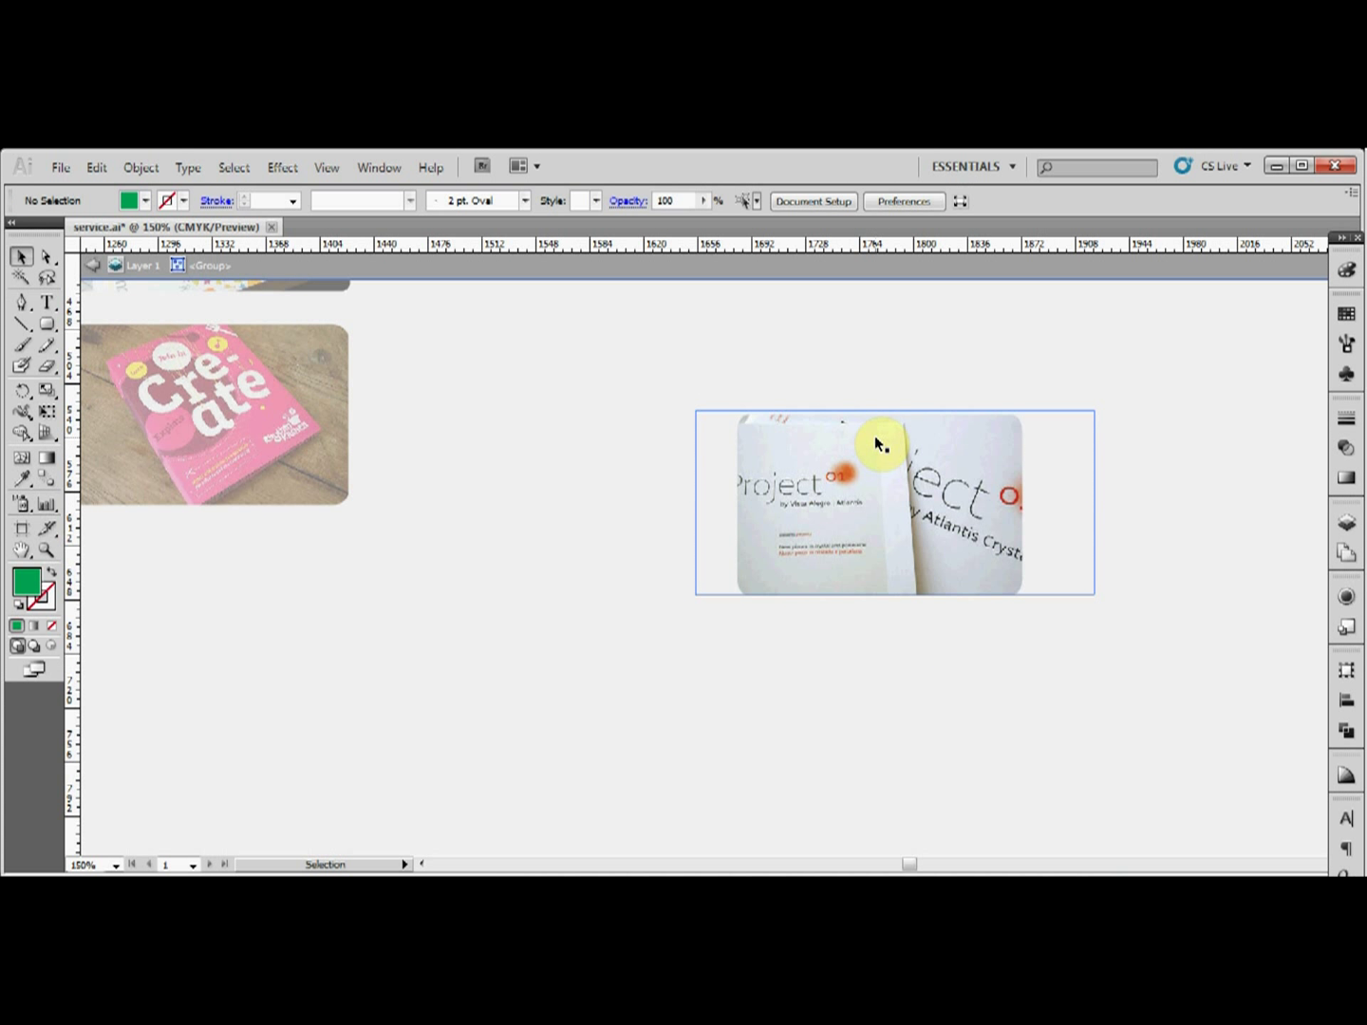
{"action": "left_click", "coordinate": [874, 567]}
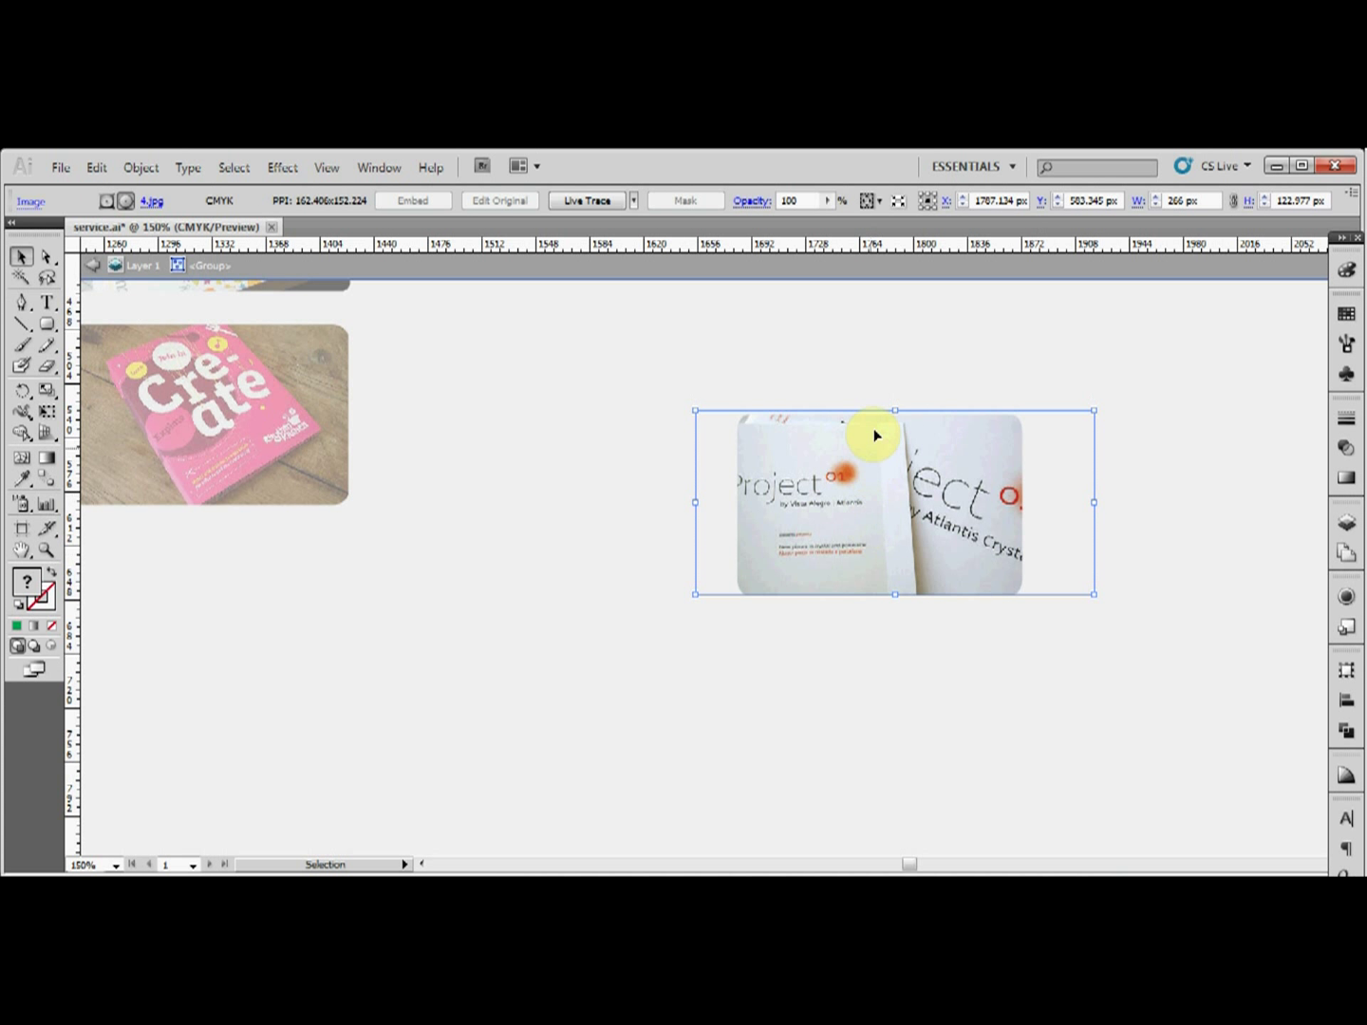
{"action": "left_click_drag", "start_coordinate": [894, 408], "coordinate": [894, 409]}
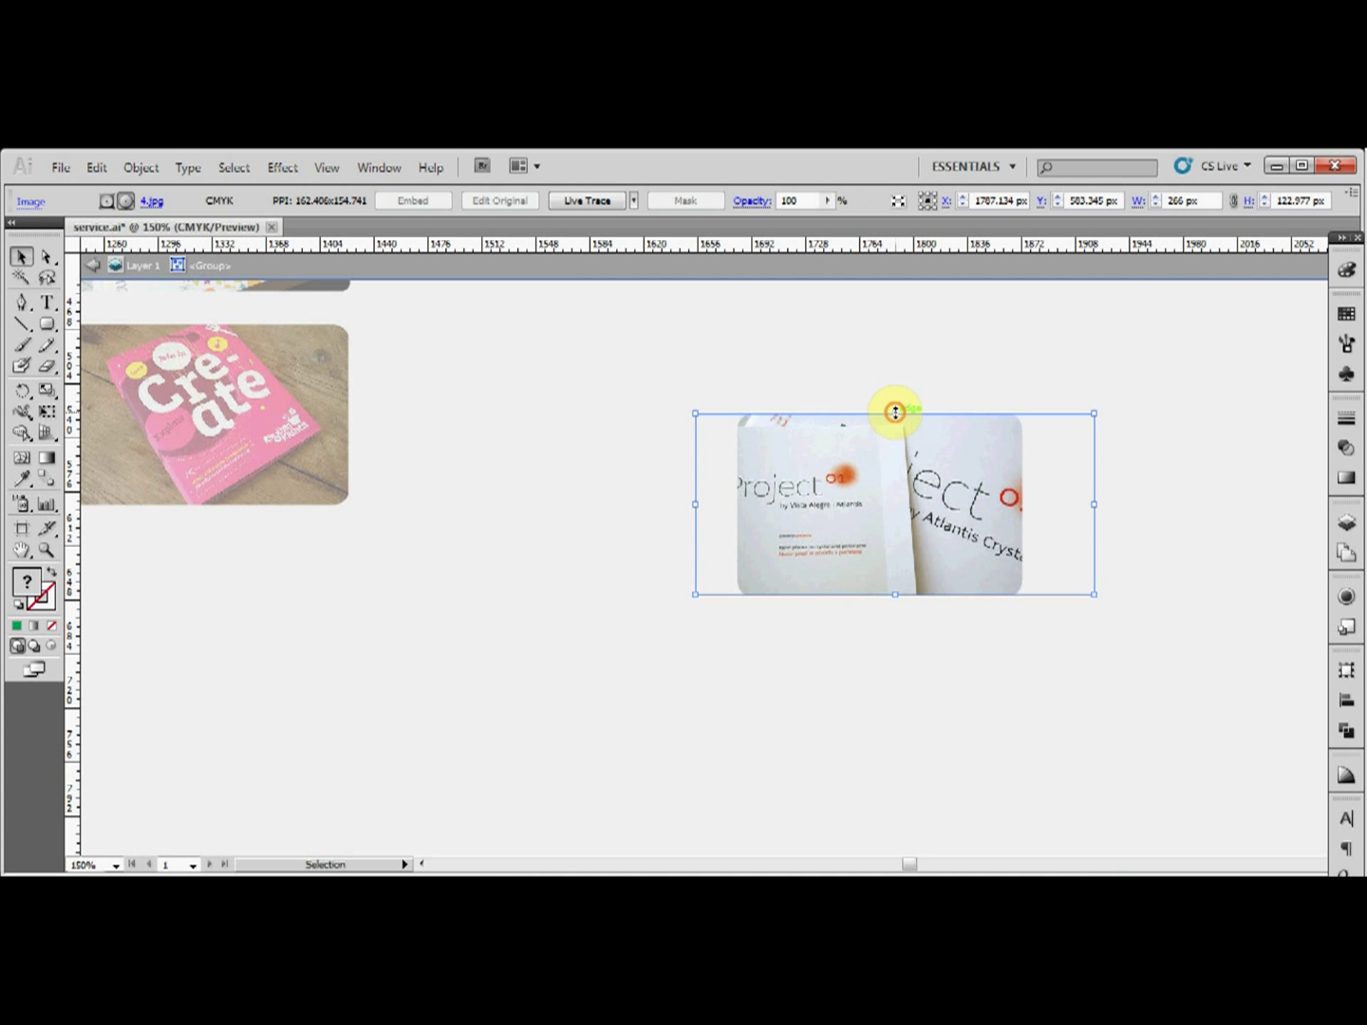
{"action": "left_click", "coordinate": [860, 633]}
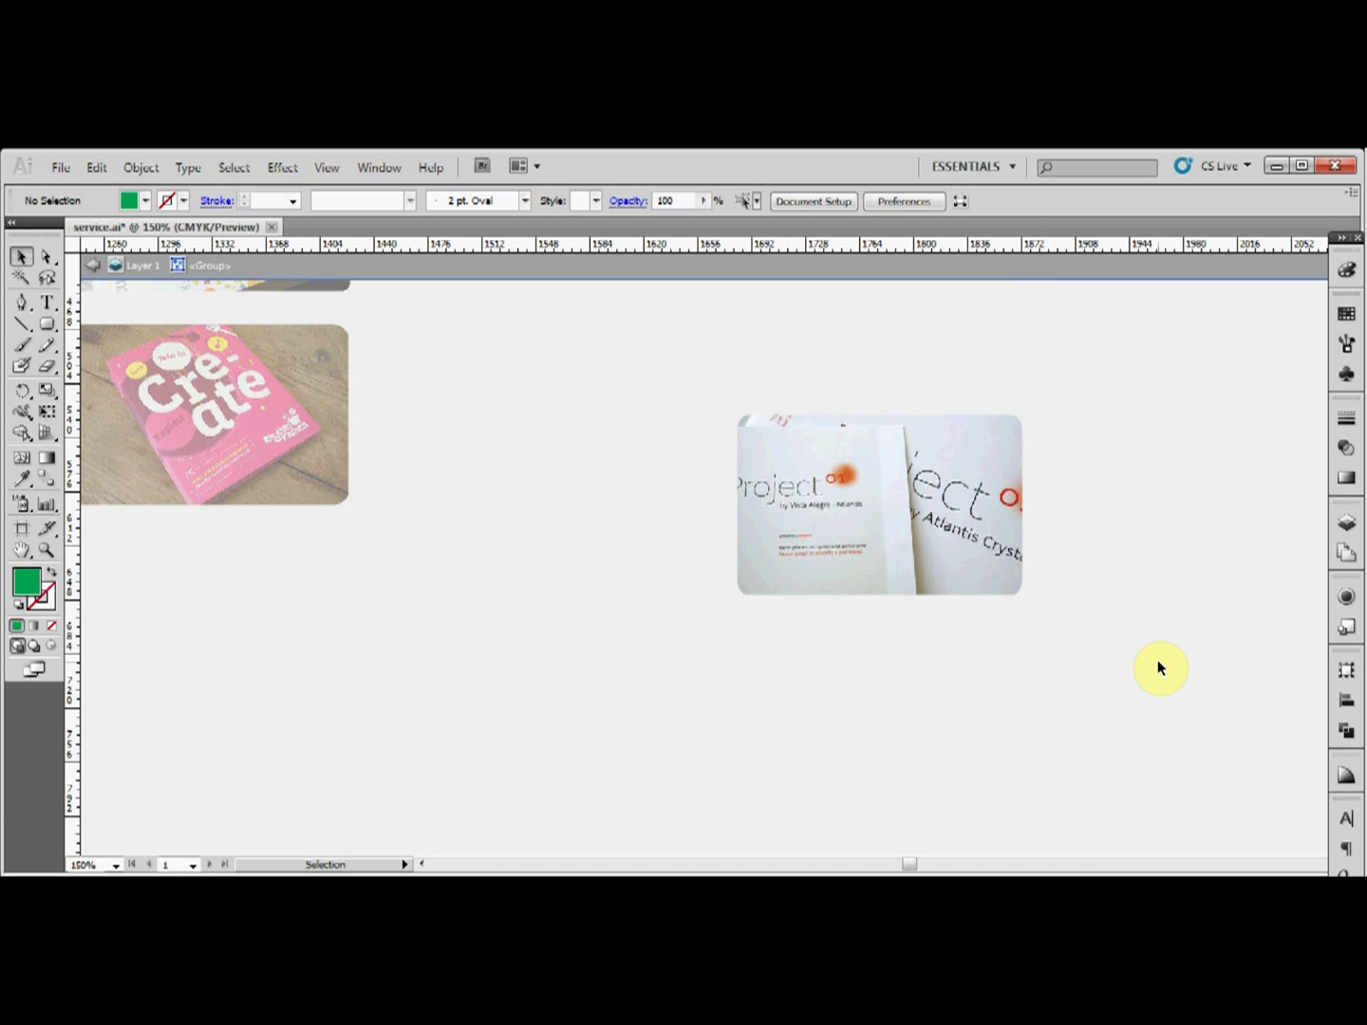
Step: Exit isolation mode and move the Project thumbnail directly beneath the first Catalogue thumbnail to start the second row
{"action": "key", "text": "ctrl+minus"}
{"action": "key", "text": "ctrl+minus"}
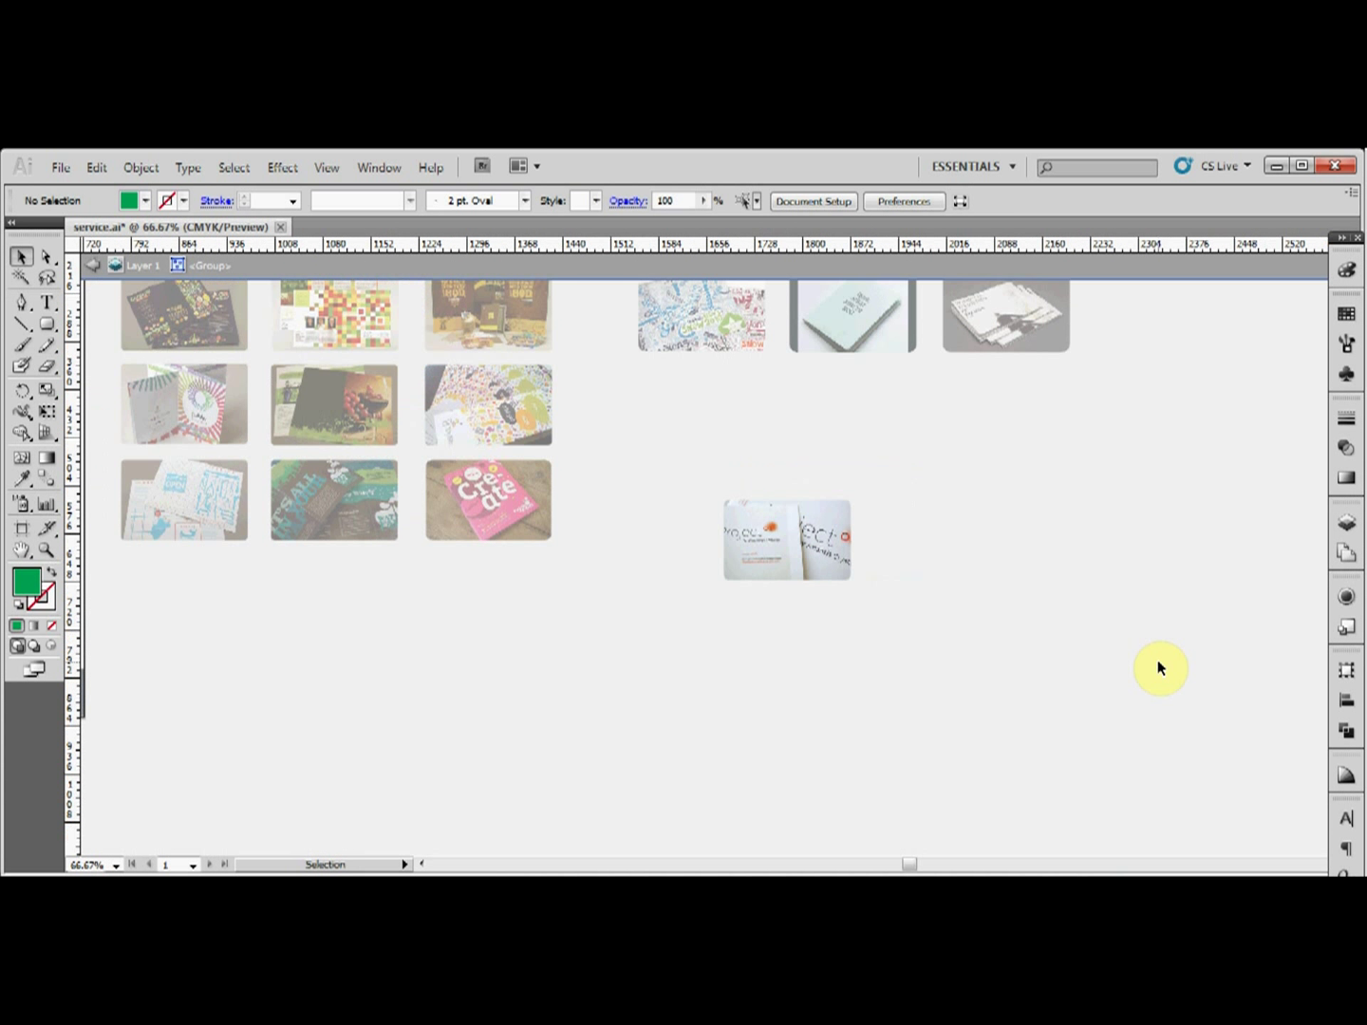
{"action": "double_click", "coordinate": [939, 571]}
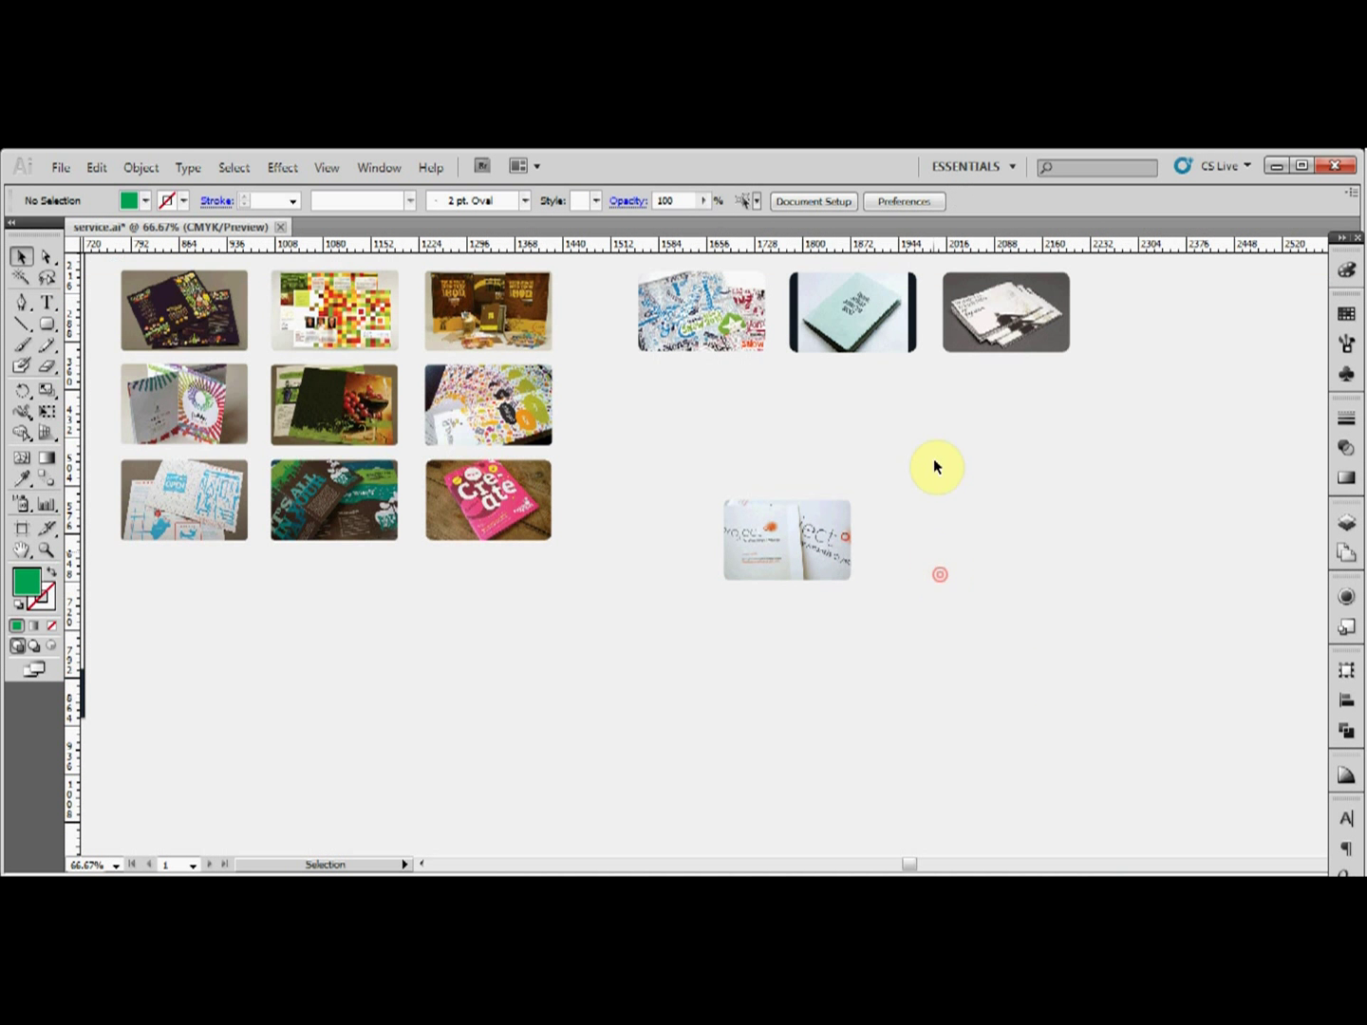
{"action": "left_click_drag", "start_coordinate": [709, 462], "coordinate": [926, 646]}
{"action": "left_click_drag", "start_coordinate": [805, 548], "coordinate": [722, 416]}
{"action": "left_click", "coordinate": [917, 497]}
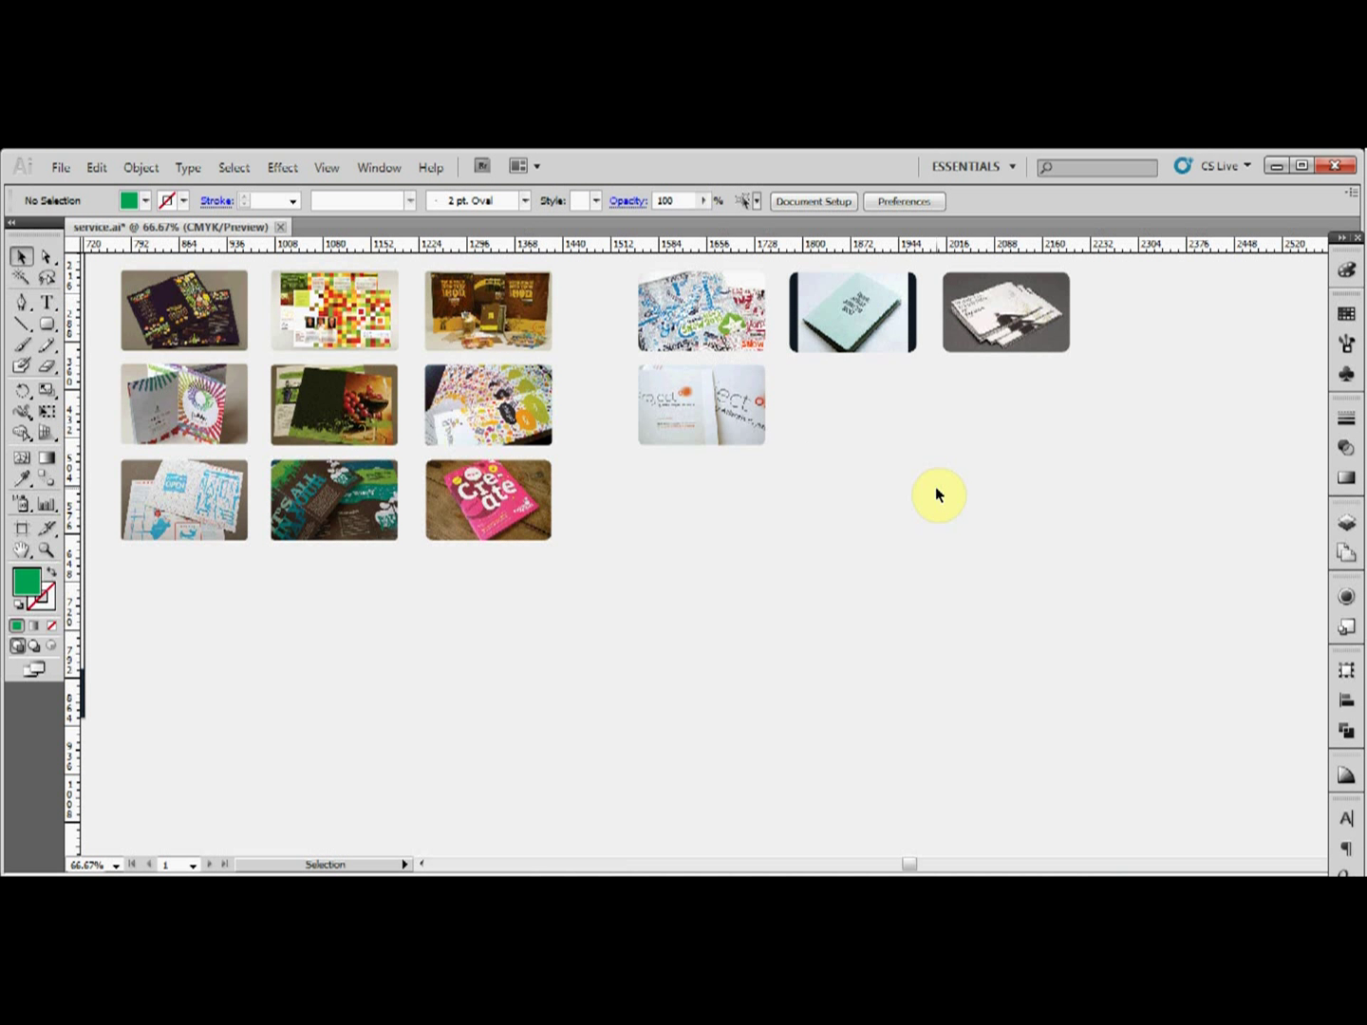
Step: Place image 5 from the Catalogue folder on the empty canvas area and embed it in the document
{"action": "left_click", "coordinate": [314, 875]}
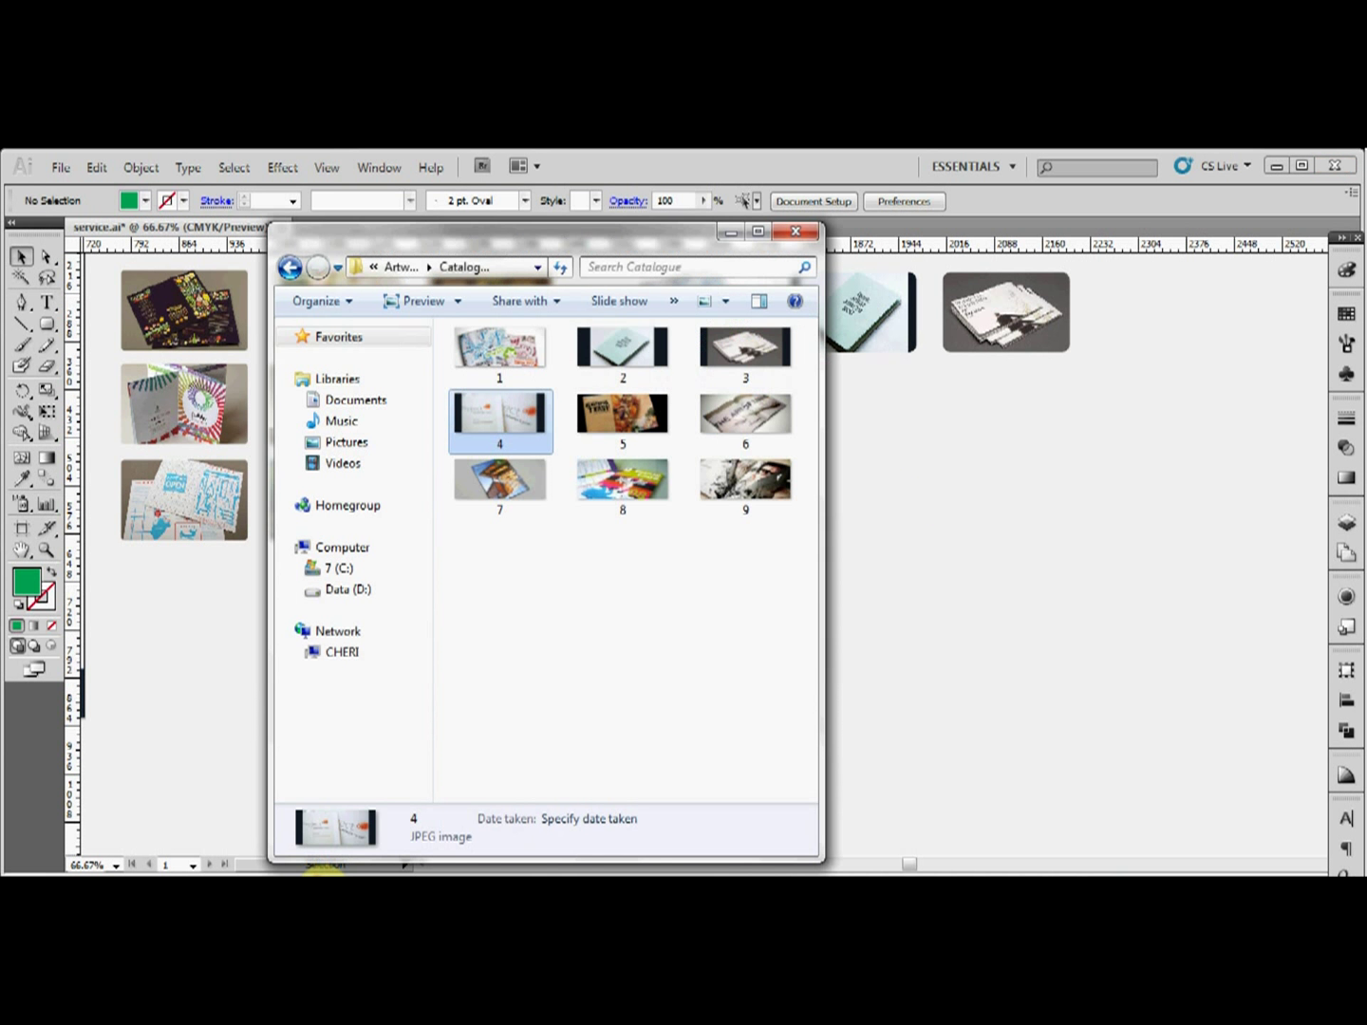
{"action": "left_click", "coordinate": [622, 417]}
{"action": "left_click_drag", "start_coordinate": [705, 455], "coordinate": [952, 550]}
{"action": "left_click", "coordinate": [727, 232]}
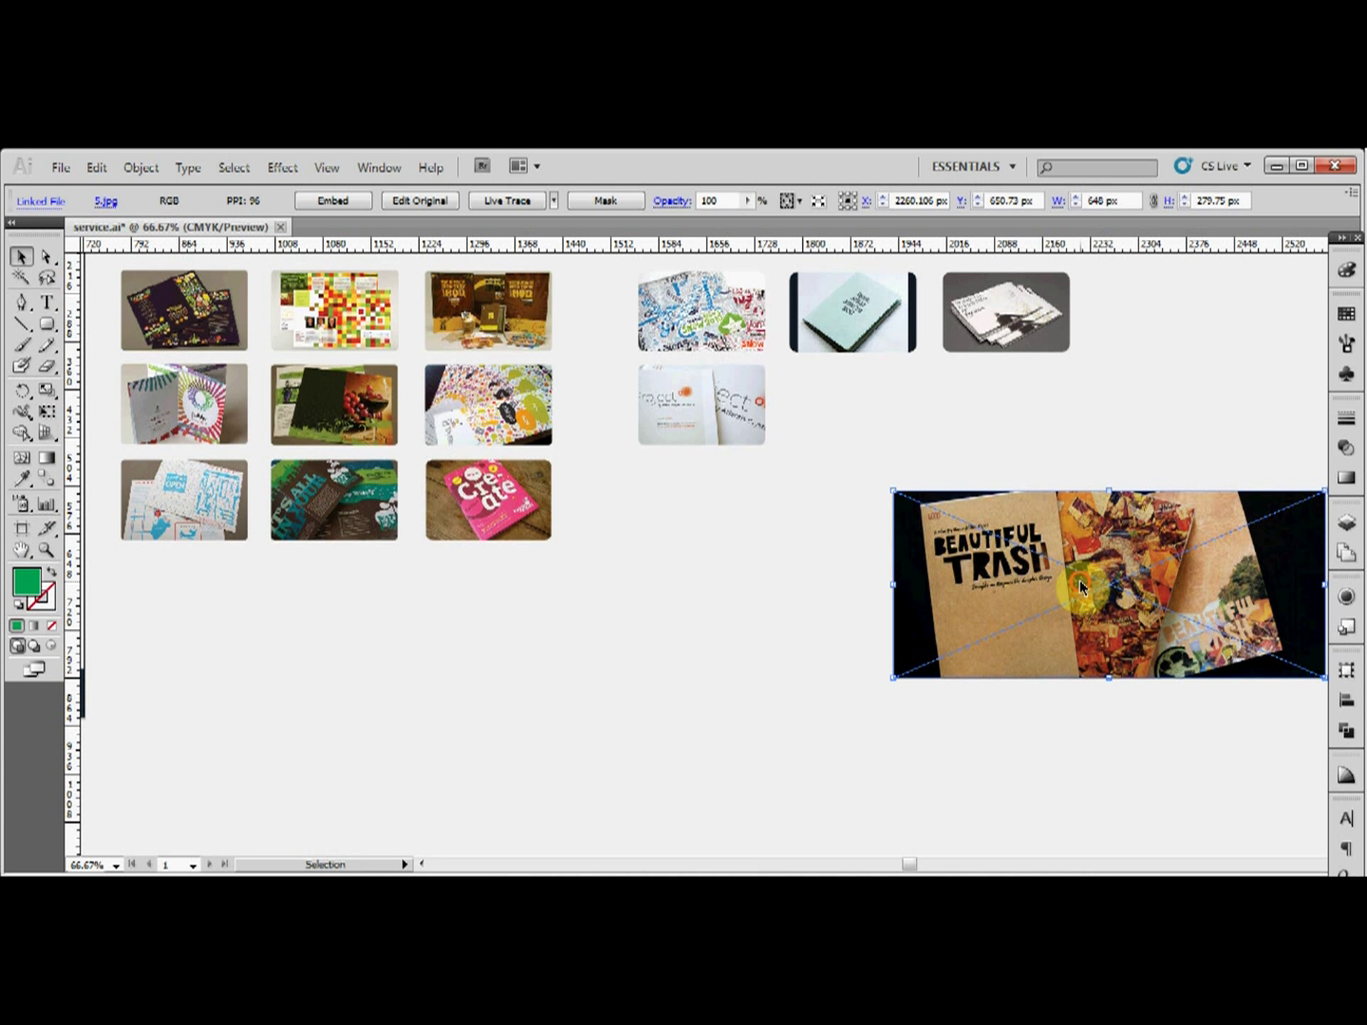
{"action": "left_click", "coordinate": [352, 196]}
{"action": "left_click", "coordinate": [600, 530]}
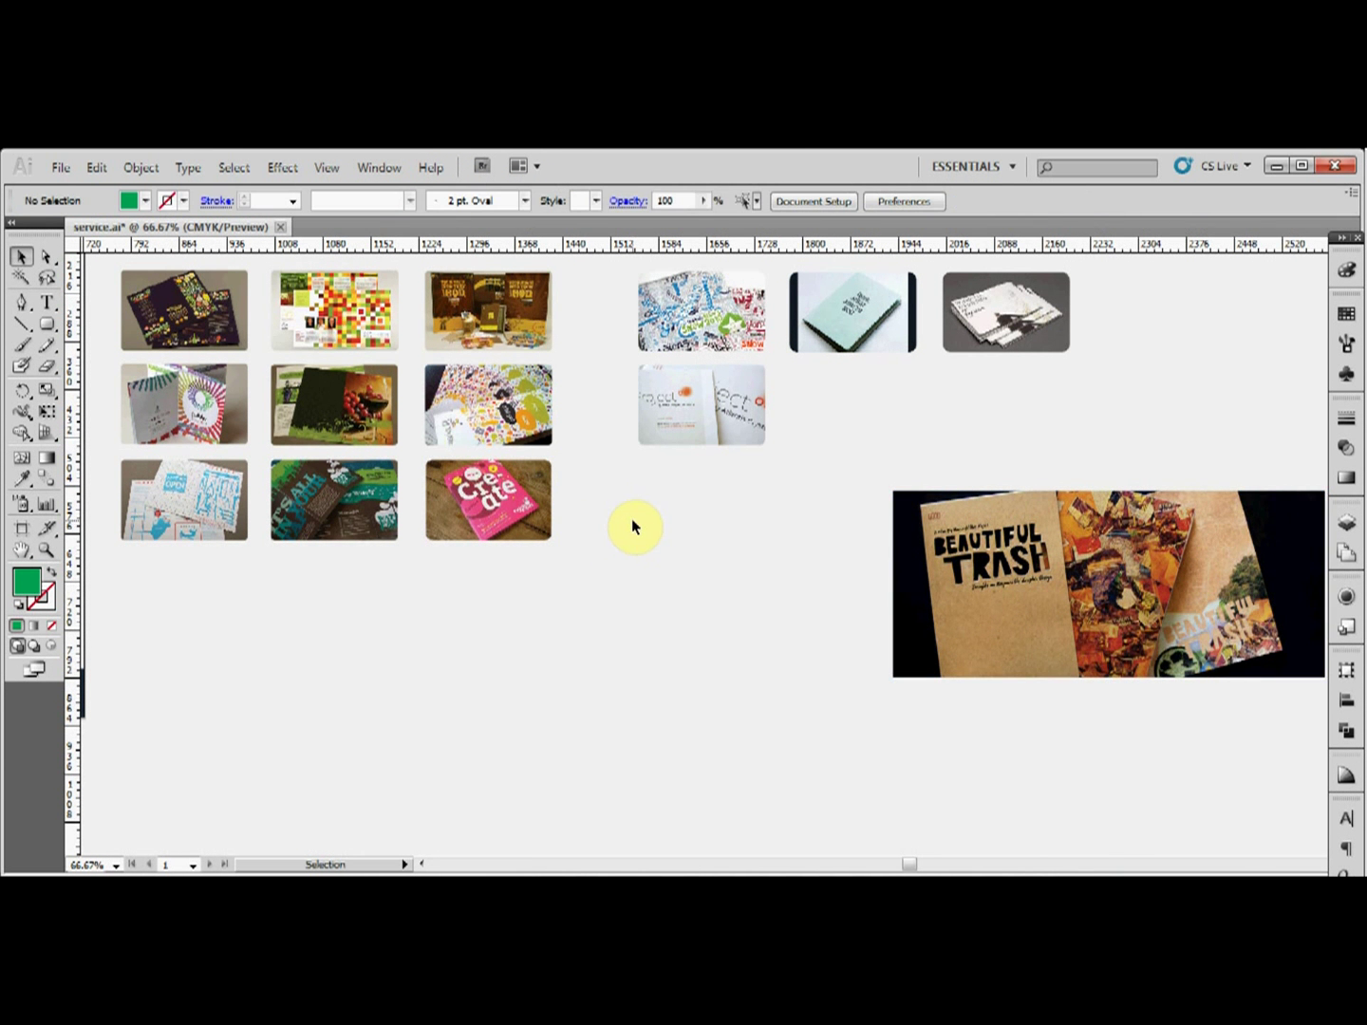
Step: Draw another green rounded rectangle below the Project thumbnail and size it to 190 × 120 px
{"action": "left_click", "coordinate": [43, 326]}
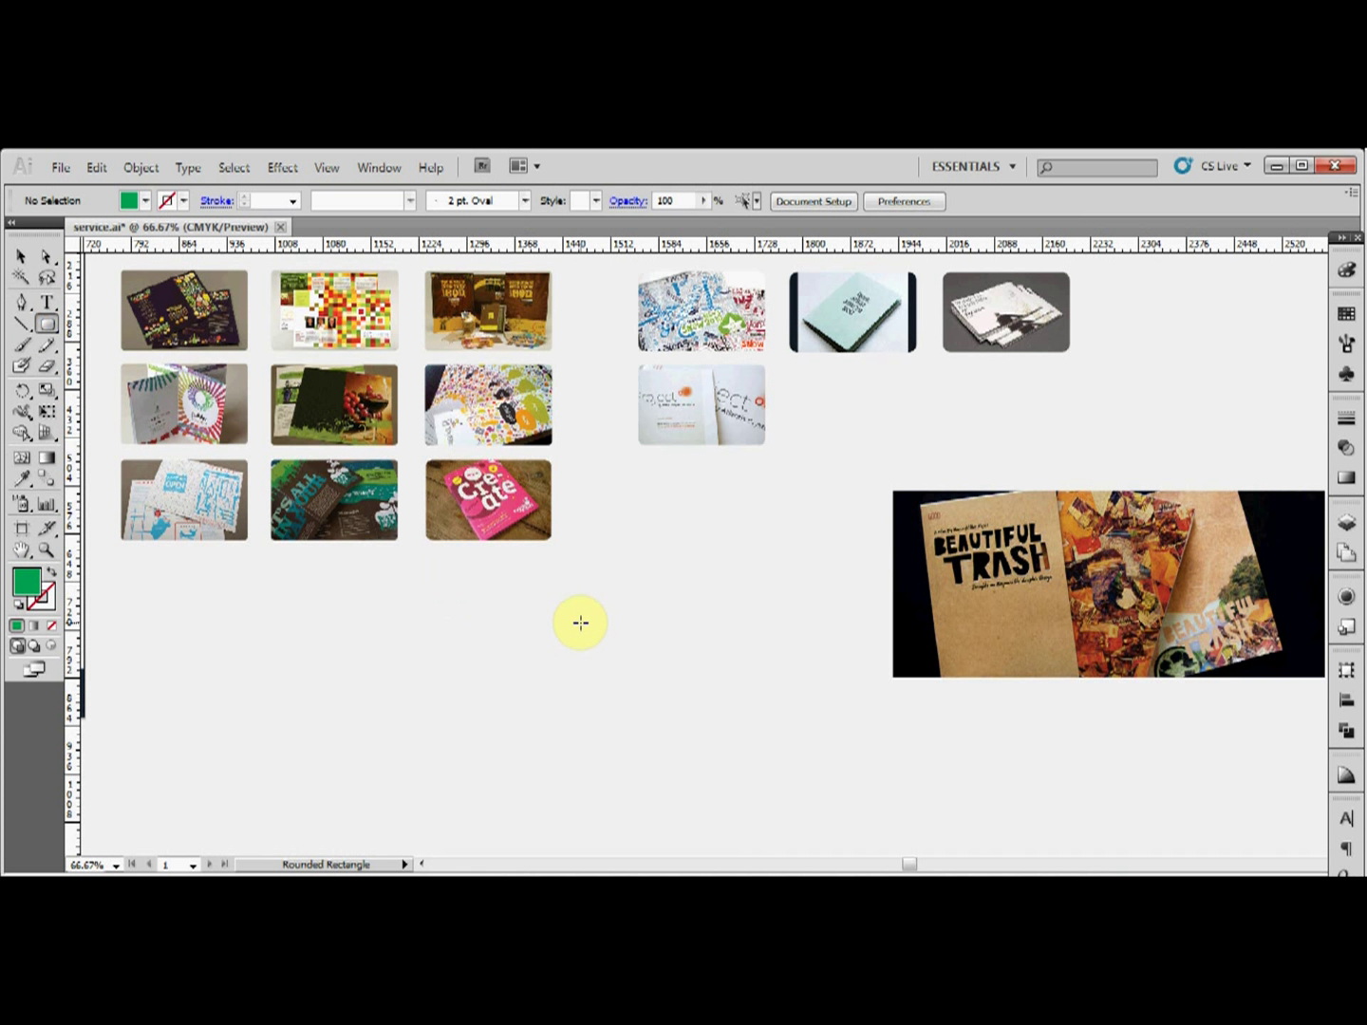
{"action": "left_click_drag", "start_coordinate": [633, 540], "coordinate": [780, 622]}
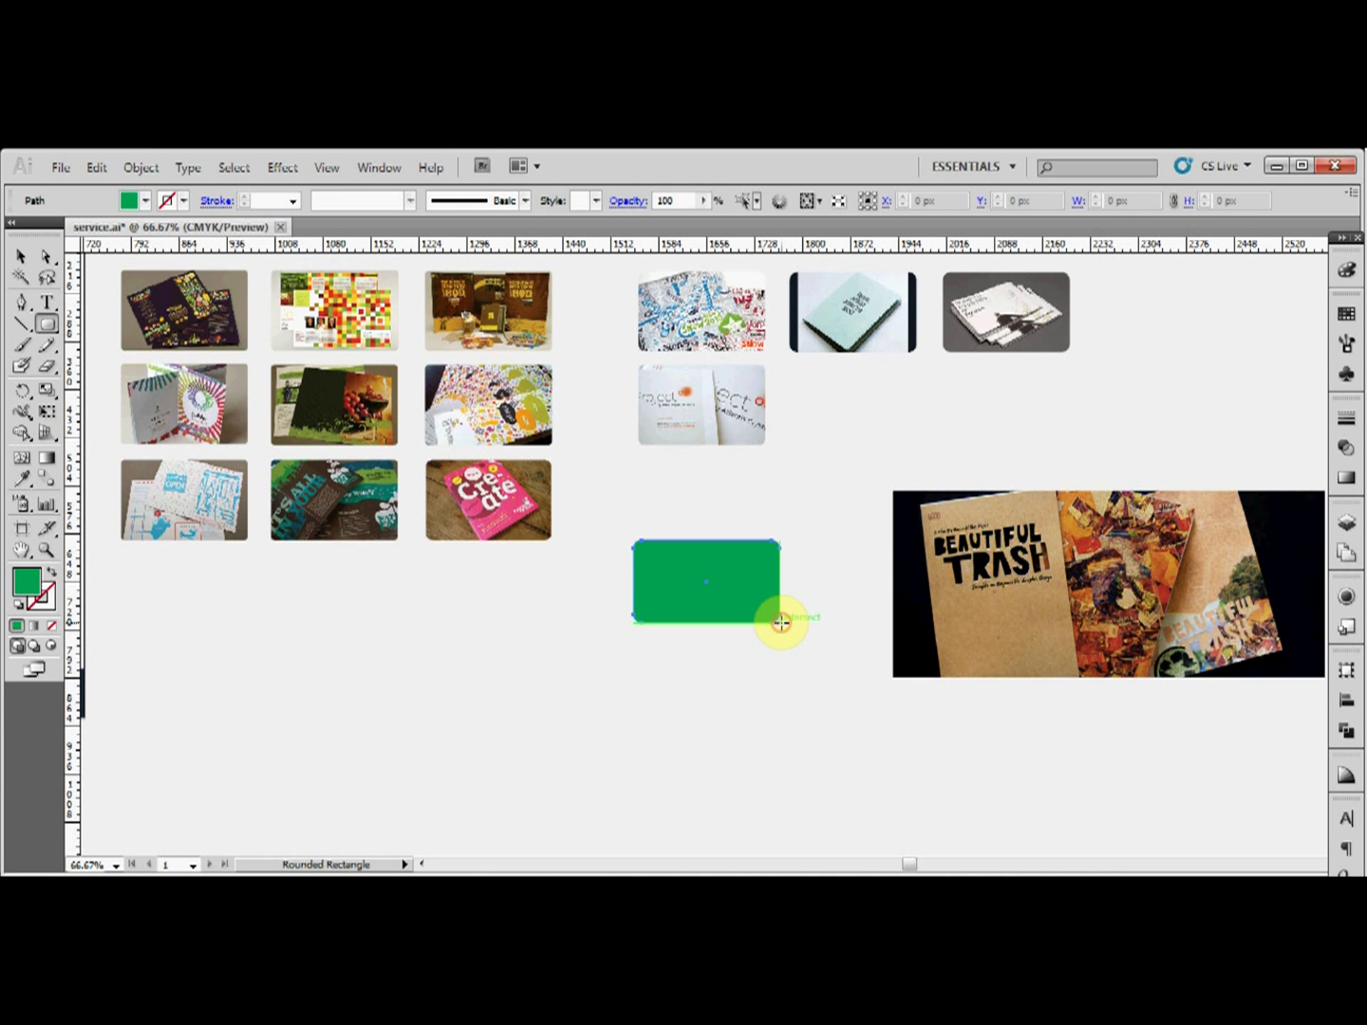
{"action": "double_click", "coordinate": [1129, 200]}
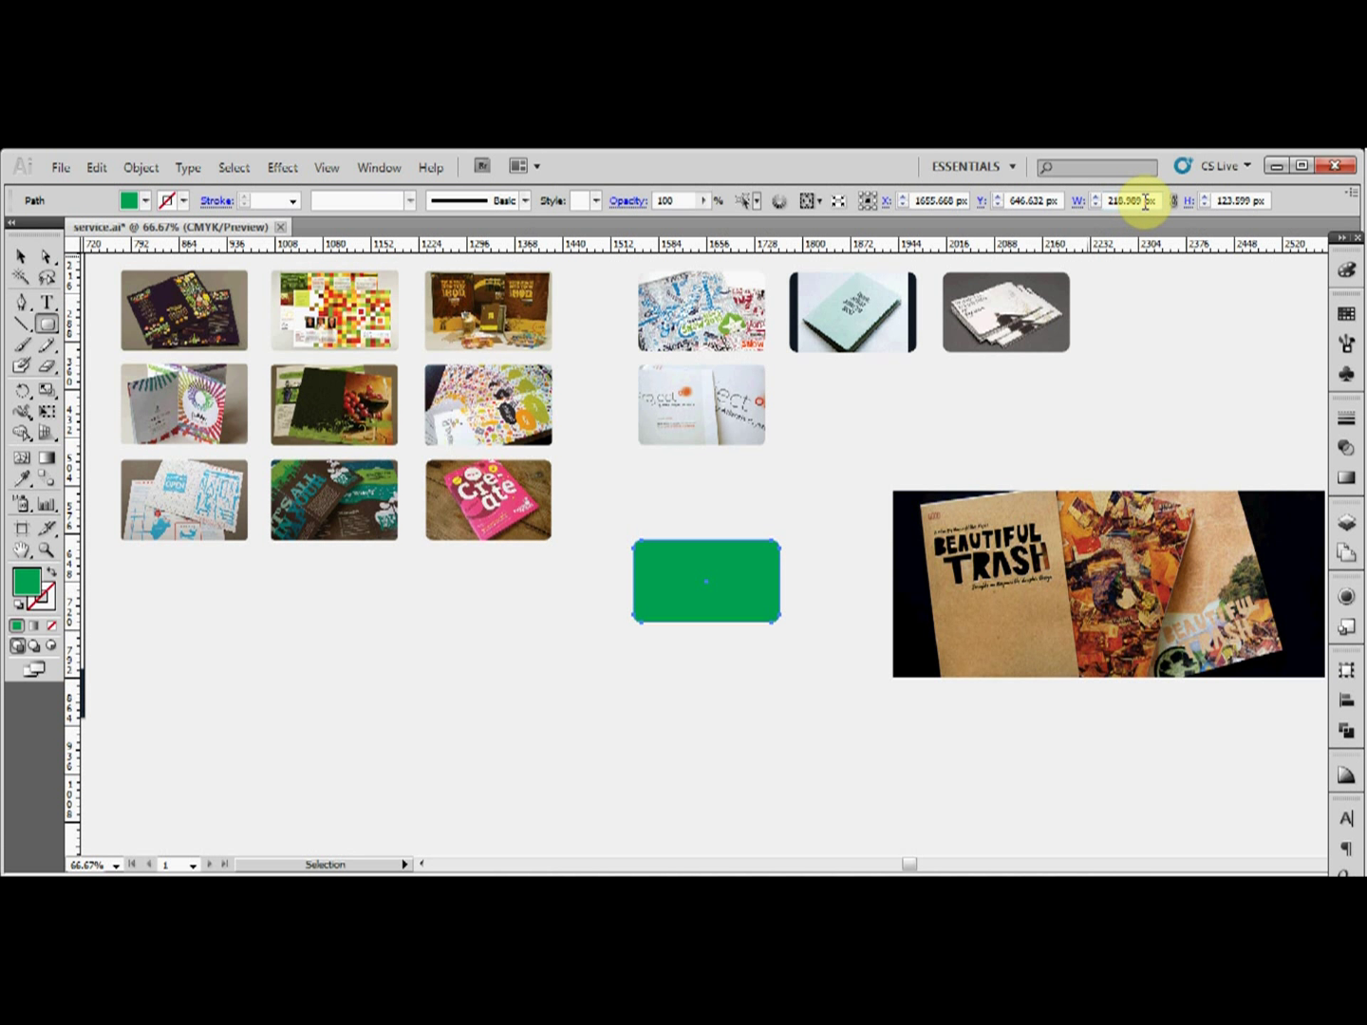
{"action": "type", "text": "1"}
{"action": "left_click", "coordinate": [1222, 200]}
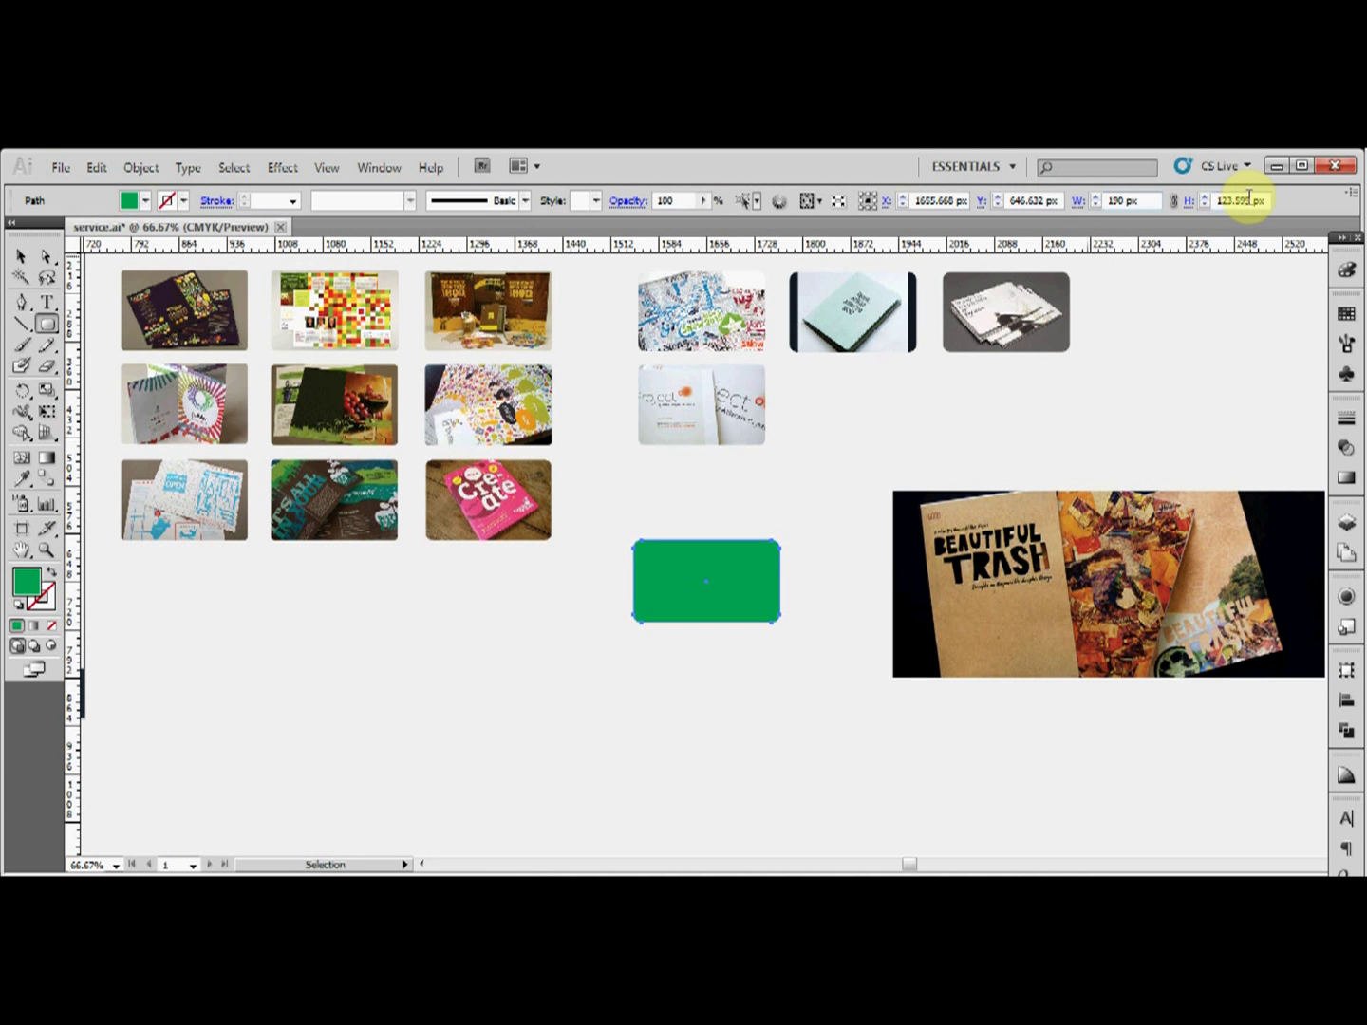
{"action": "double_click", "coordinate": [1238, 200]}
{"action": "type", "text": "1"}
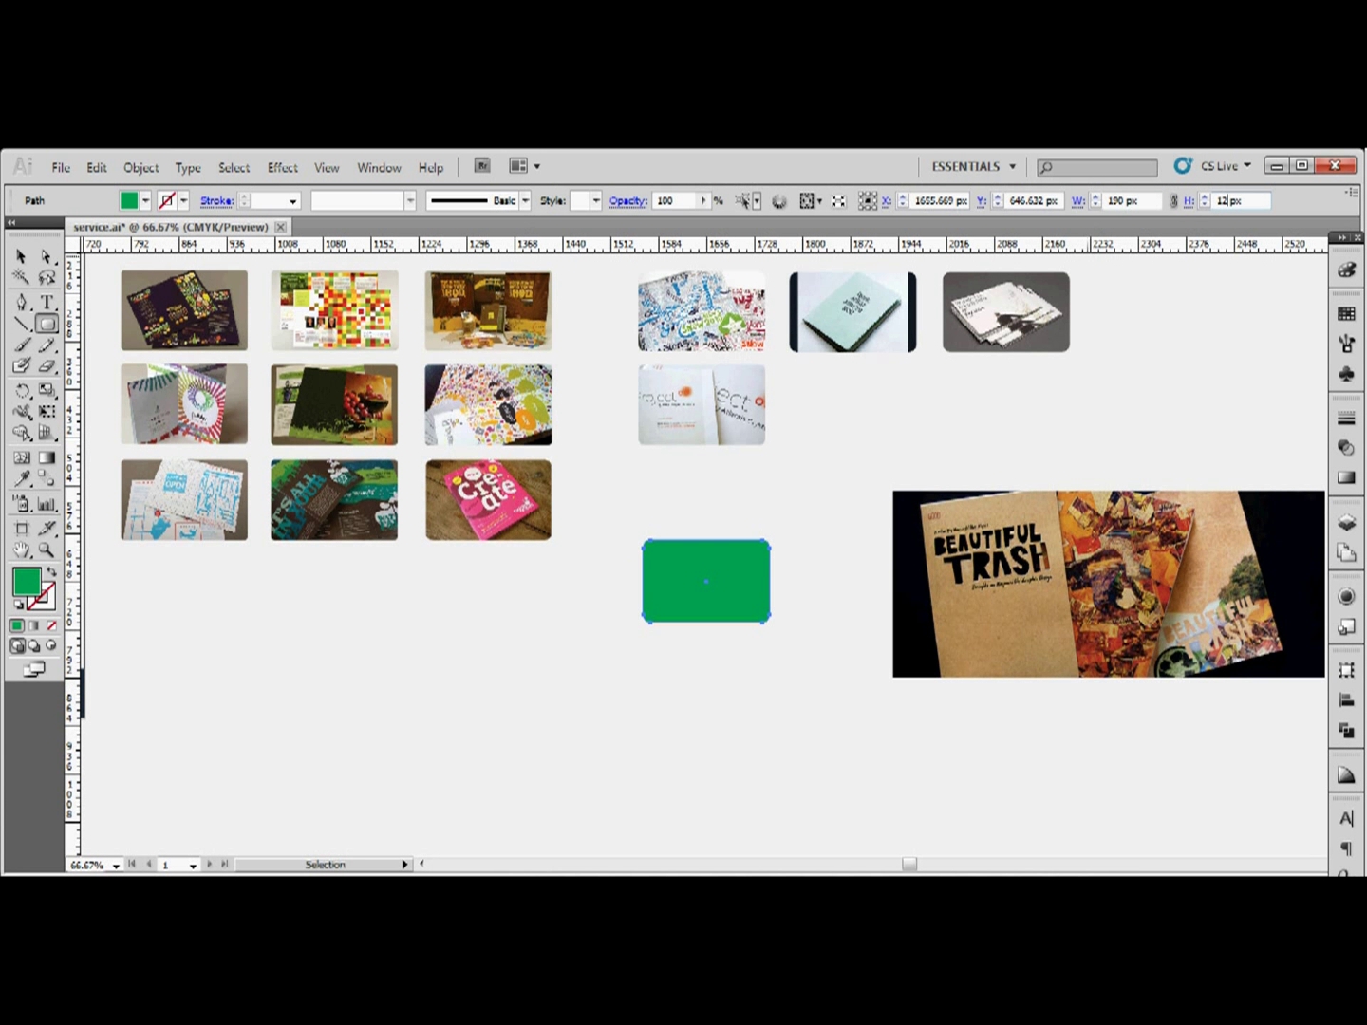
{"action": "key", "text": "Return"}
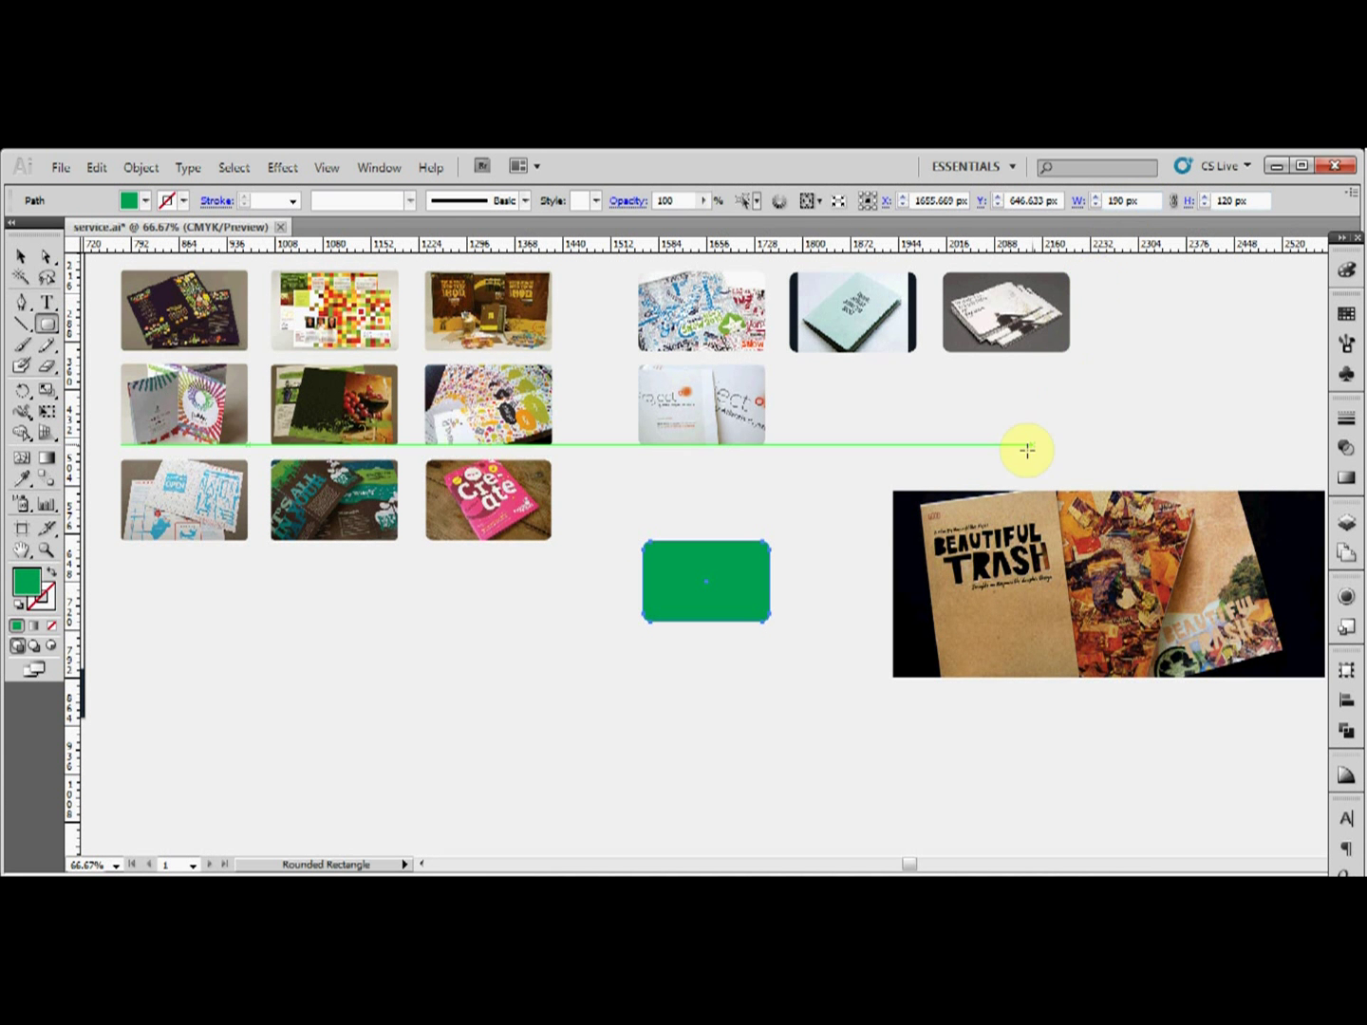
{"action": "left_click", "coordinate": [33, 246]}
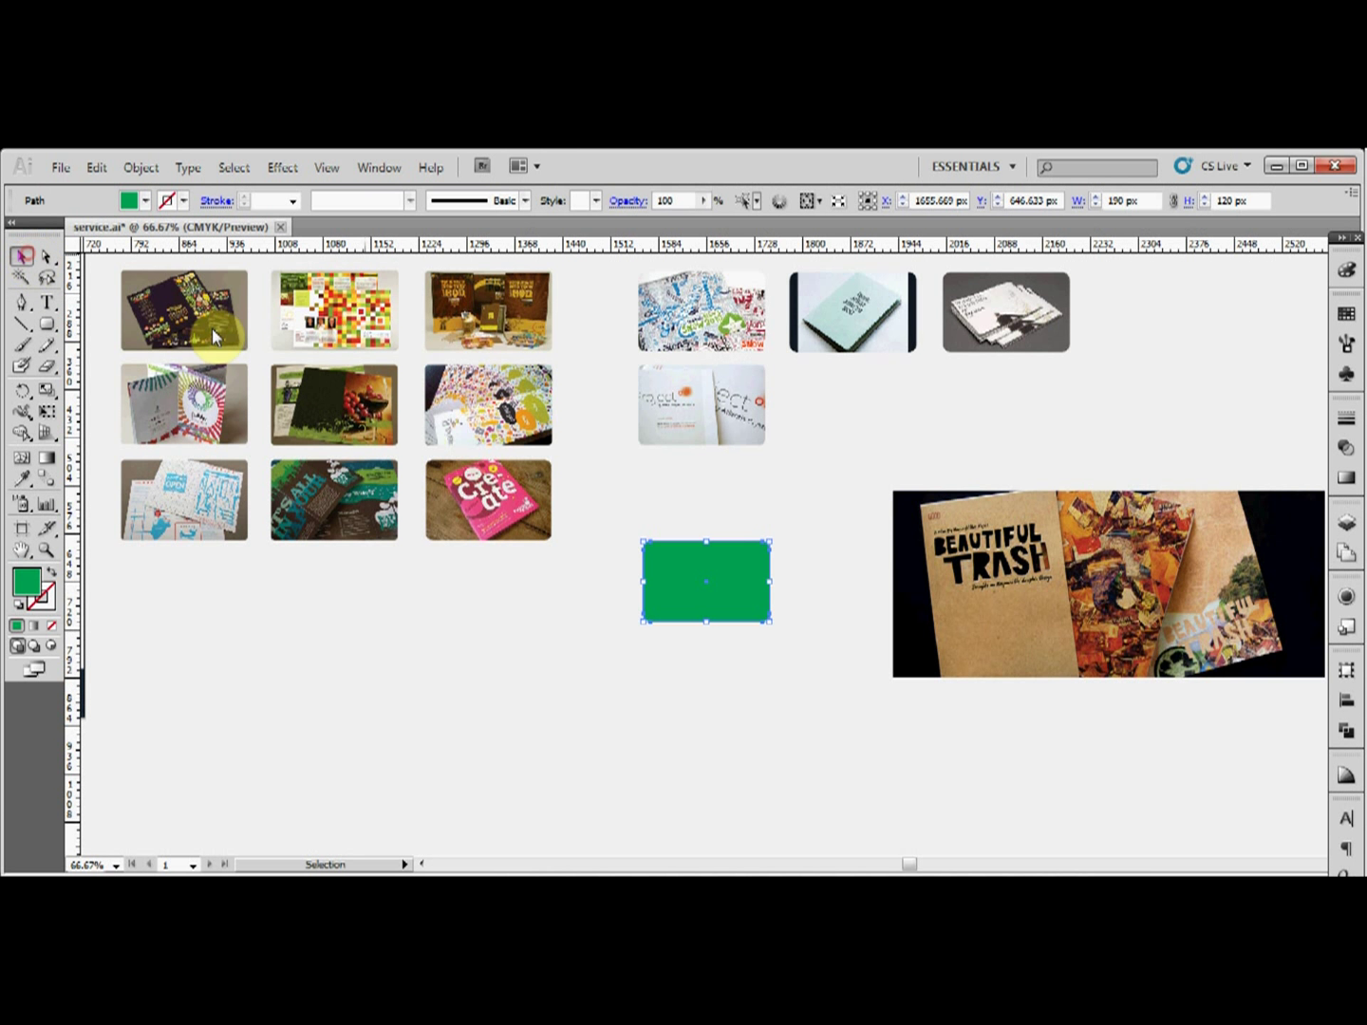
Step: Move the Beautiful Trash image so it overlaps the green rounded rectangle and scale it proportionally to about 277 × 120 px
{"action": "left_click", "coordinate": [1039, 493]}
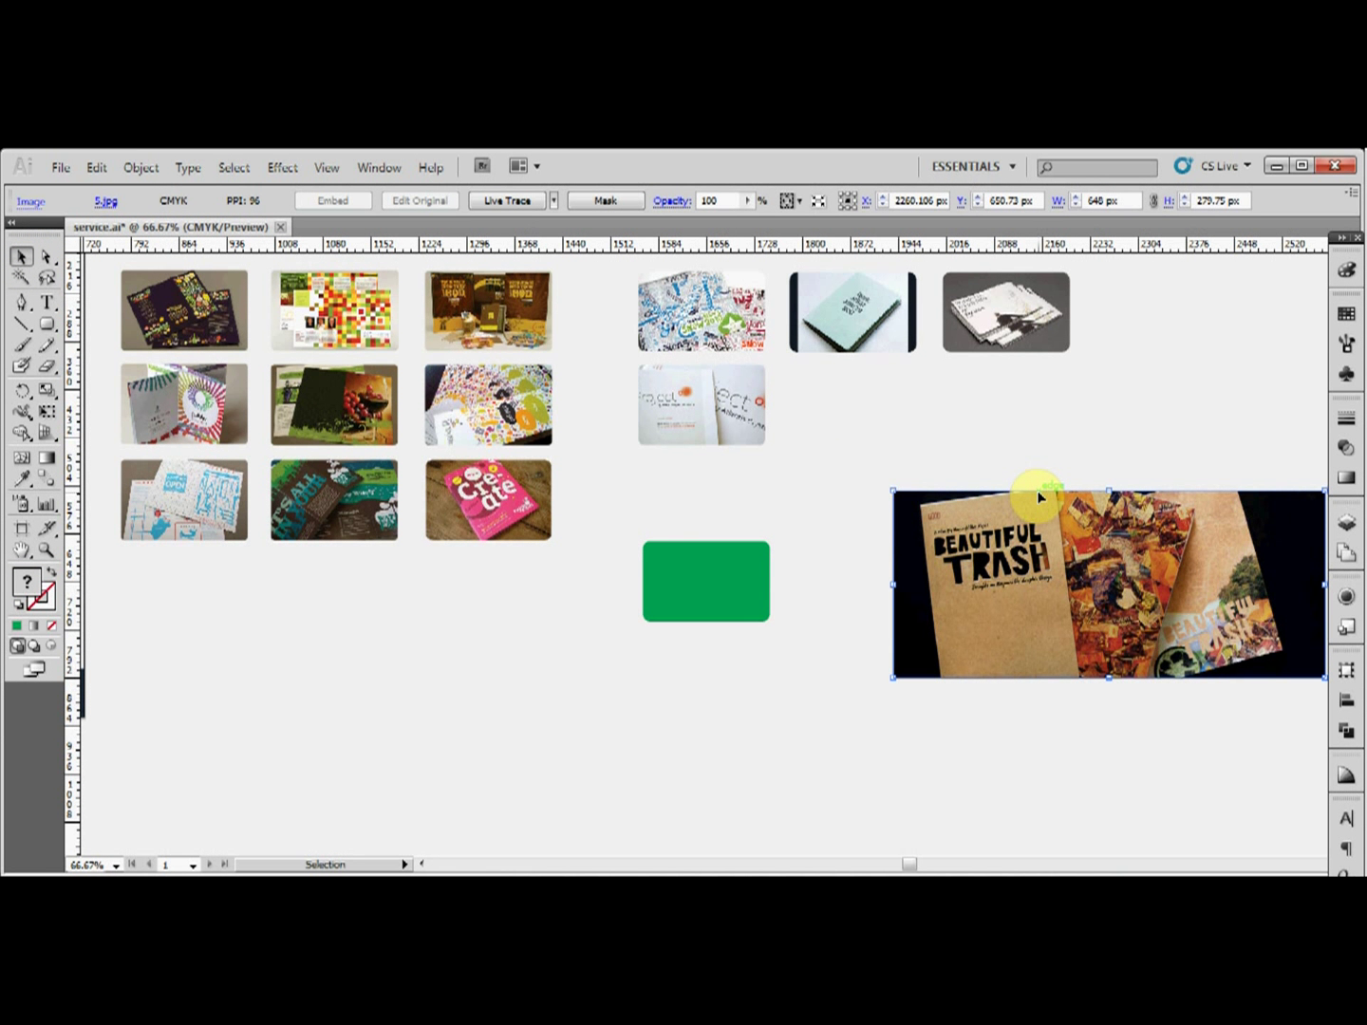
{"action": "left_click_drag", "start_coordinate": [1035, 497], "coordinate": [883, 475]}
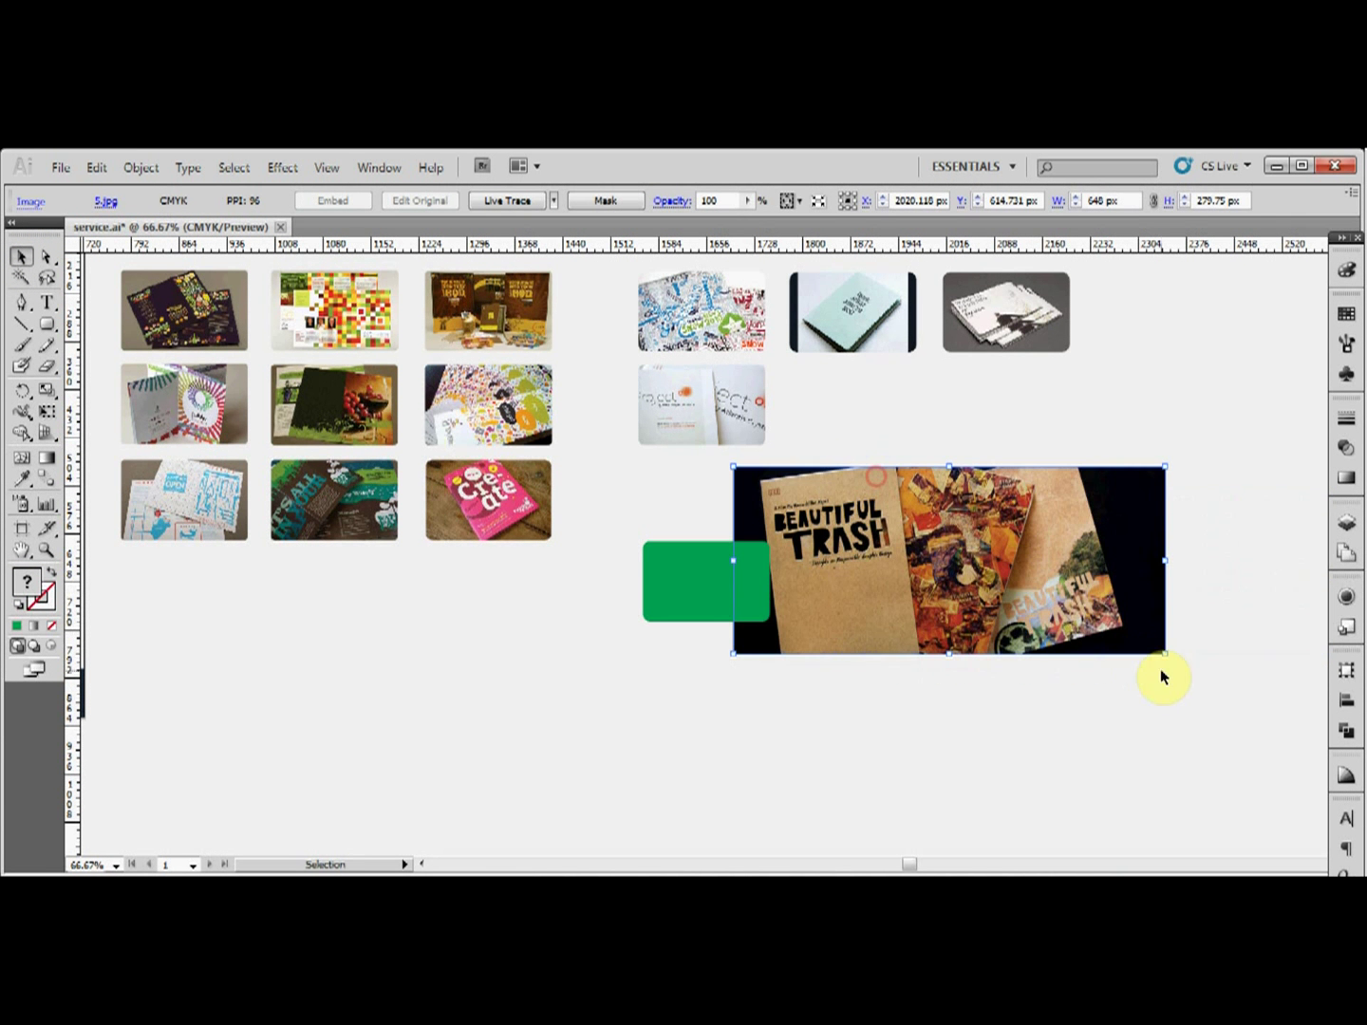
{"action": "left_click_drag", "start_coordinate": [1164, 658], "coordinate": [1038, 547]}
{"action": "left_click_drag", "start_coordinate": [804, 519], "coordinate": [799, 581]}
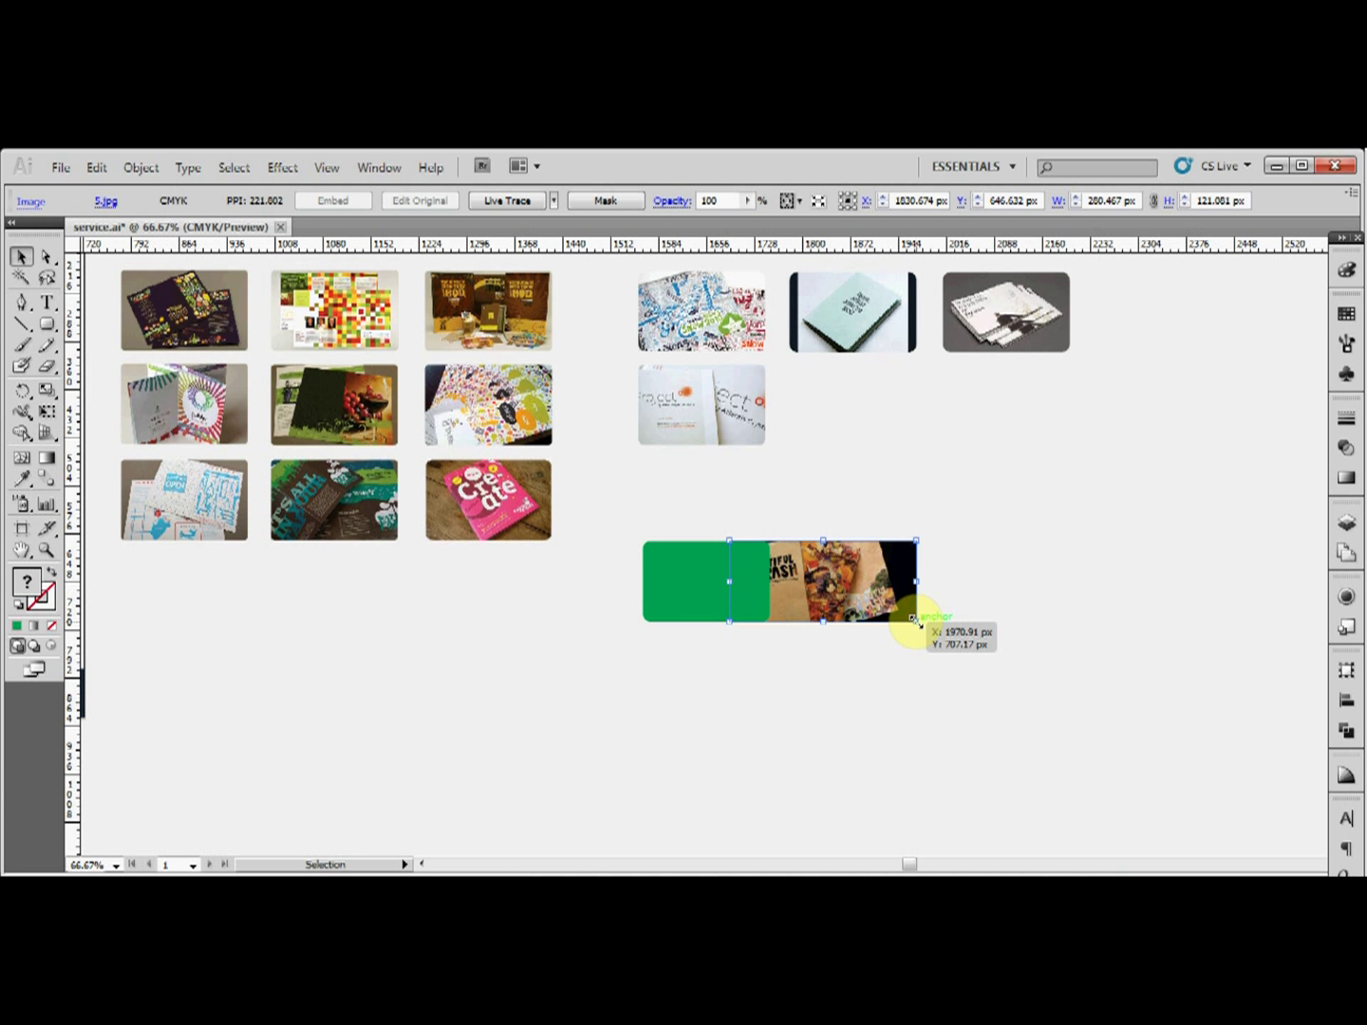
{"action": "left_click_drag", "start_coordinate": [912, 621], "coordinate": [908, 617]}
{"action": "left_click_drag", "start_coordinate": [914, 541], "coordinate": [915, 553]}
{"action": "left_click", "coordinate": [983, 598]}
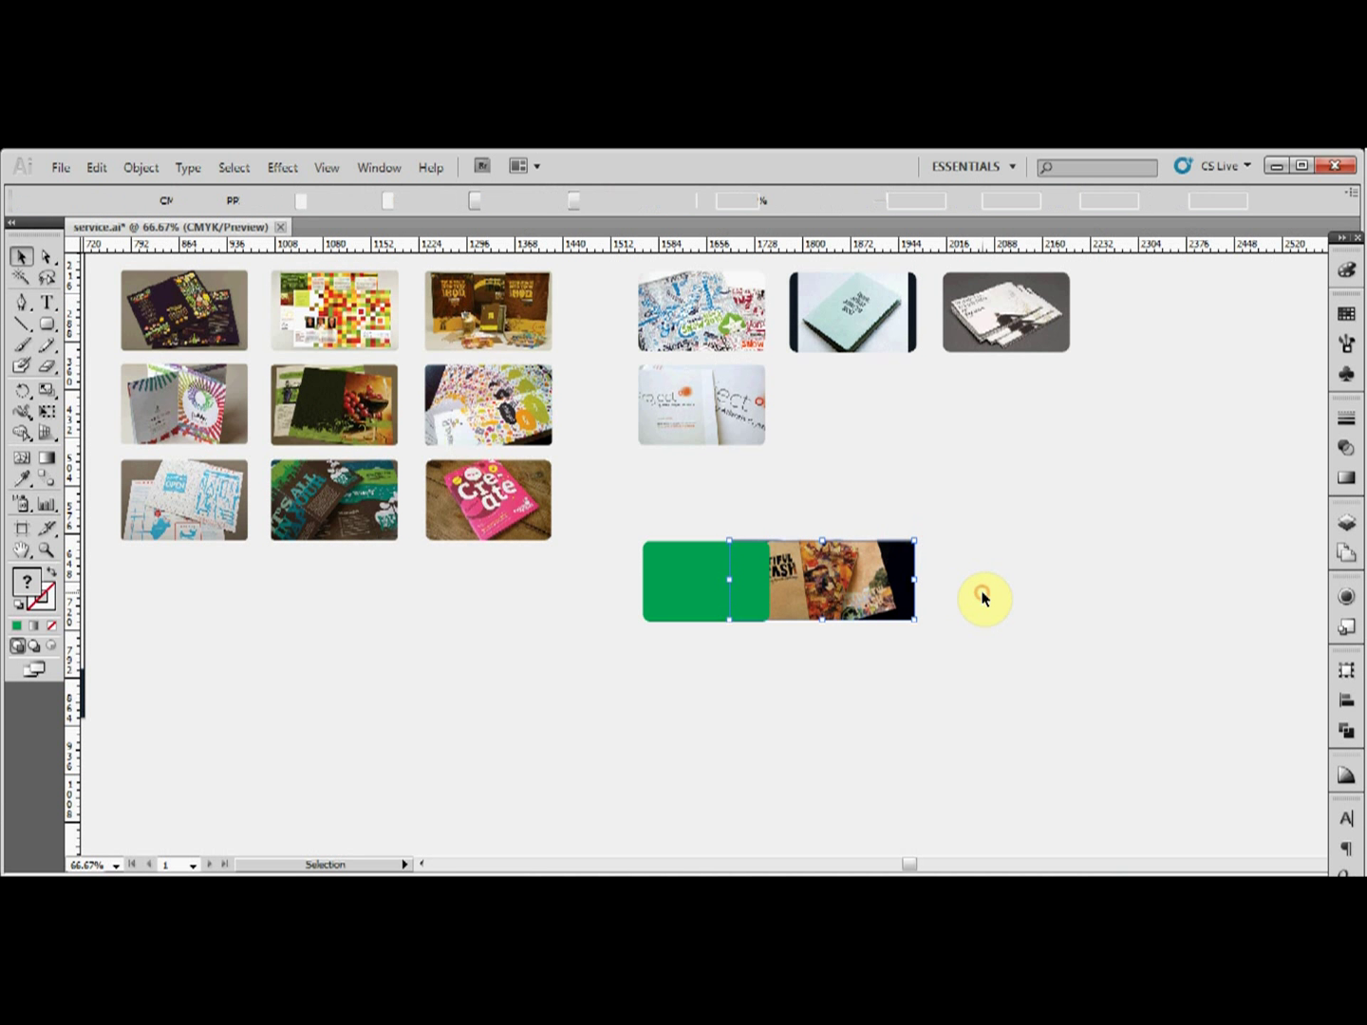
Step: Make a clipping mask from the Beautiful Trash image and the green rounded rectangle
{"action": "left_click", "coordinate": [838, 570]}
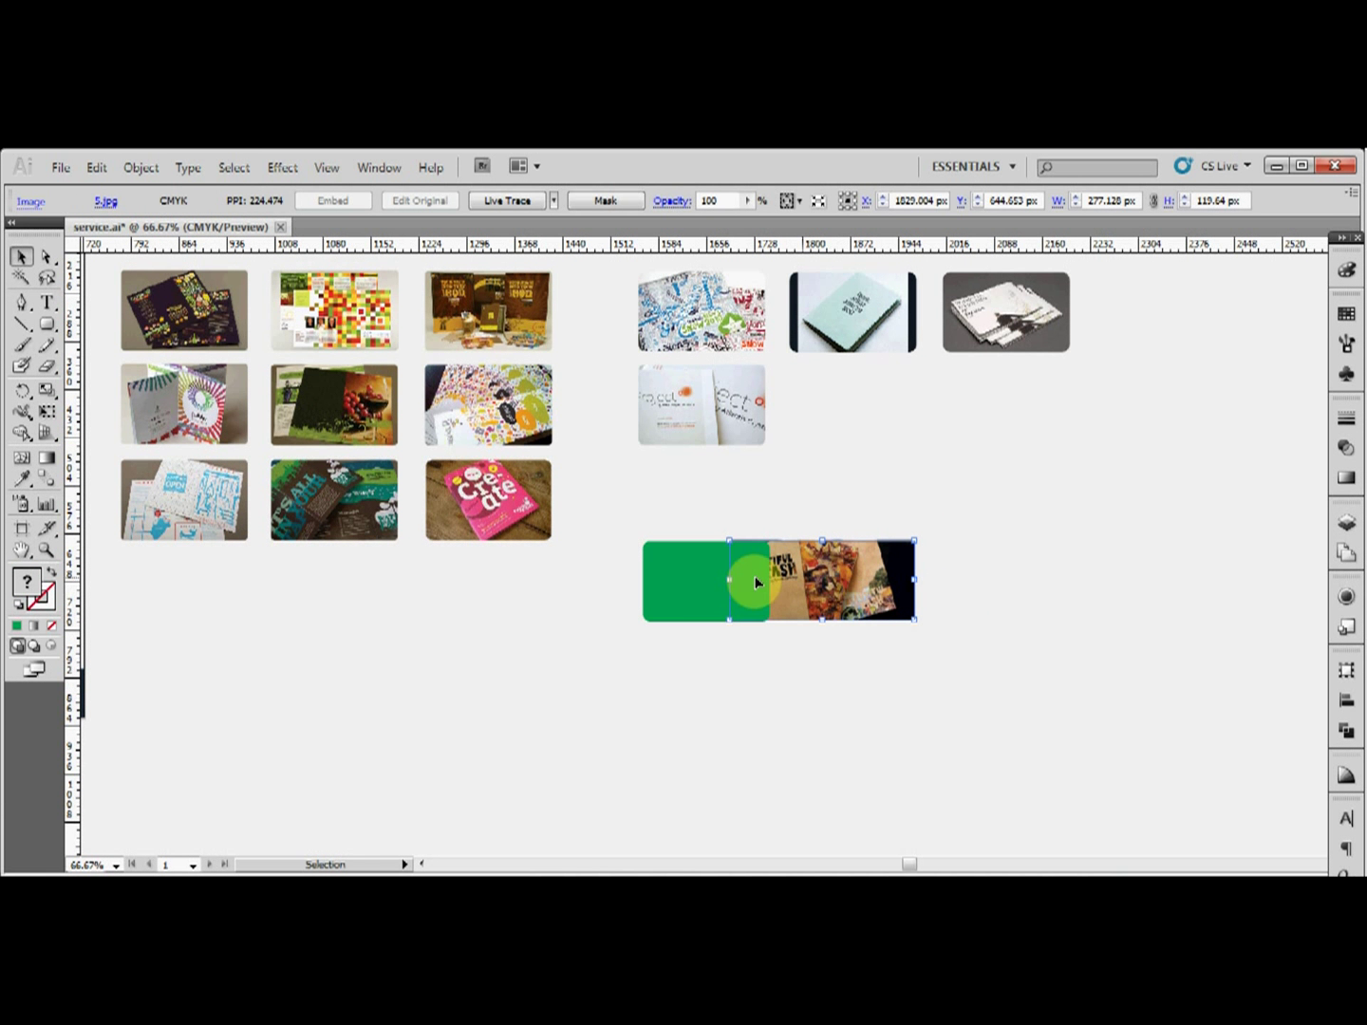
{"action": "left_click", "coordinate": [701, 579], "text": "shift"}
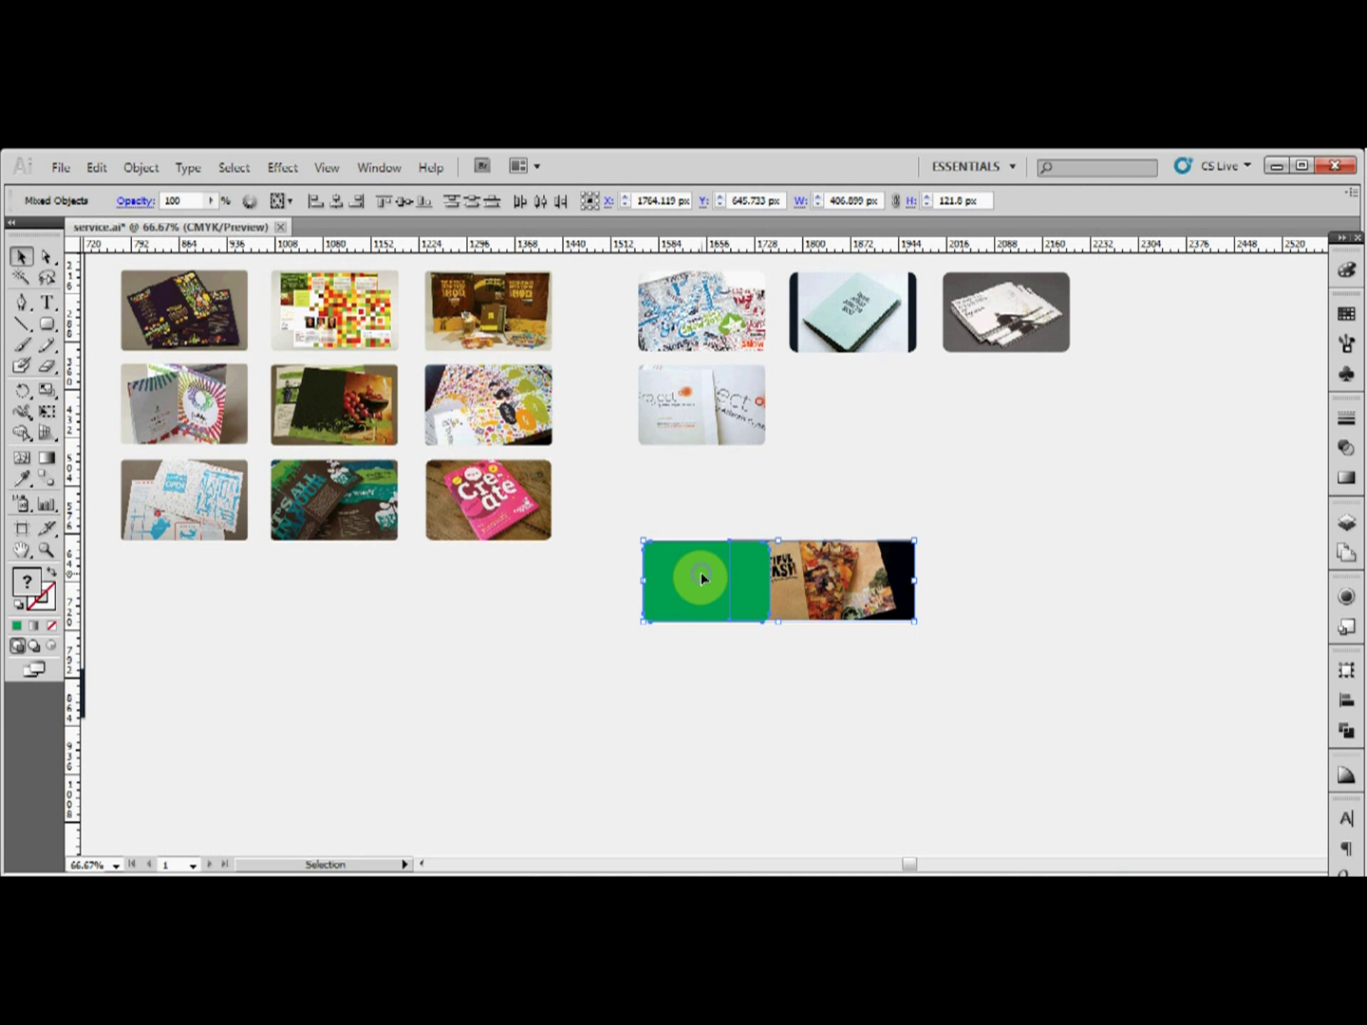
{"action": "right_click", "coordinate": [702, 574]}
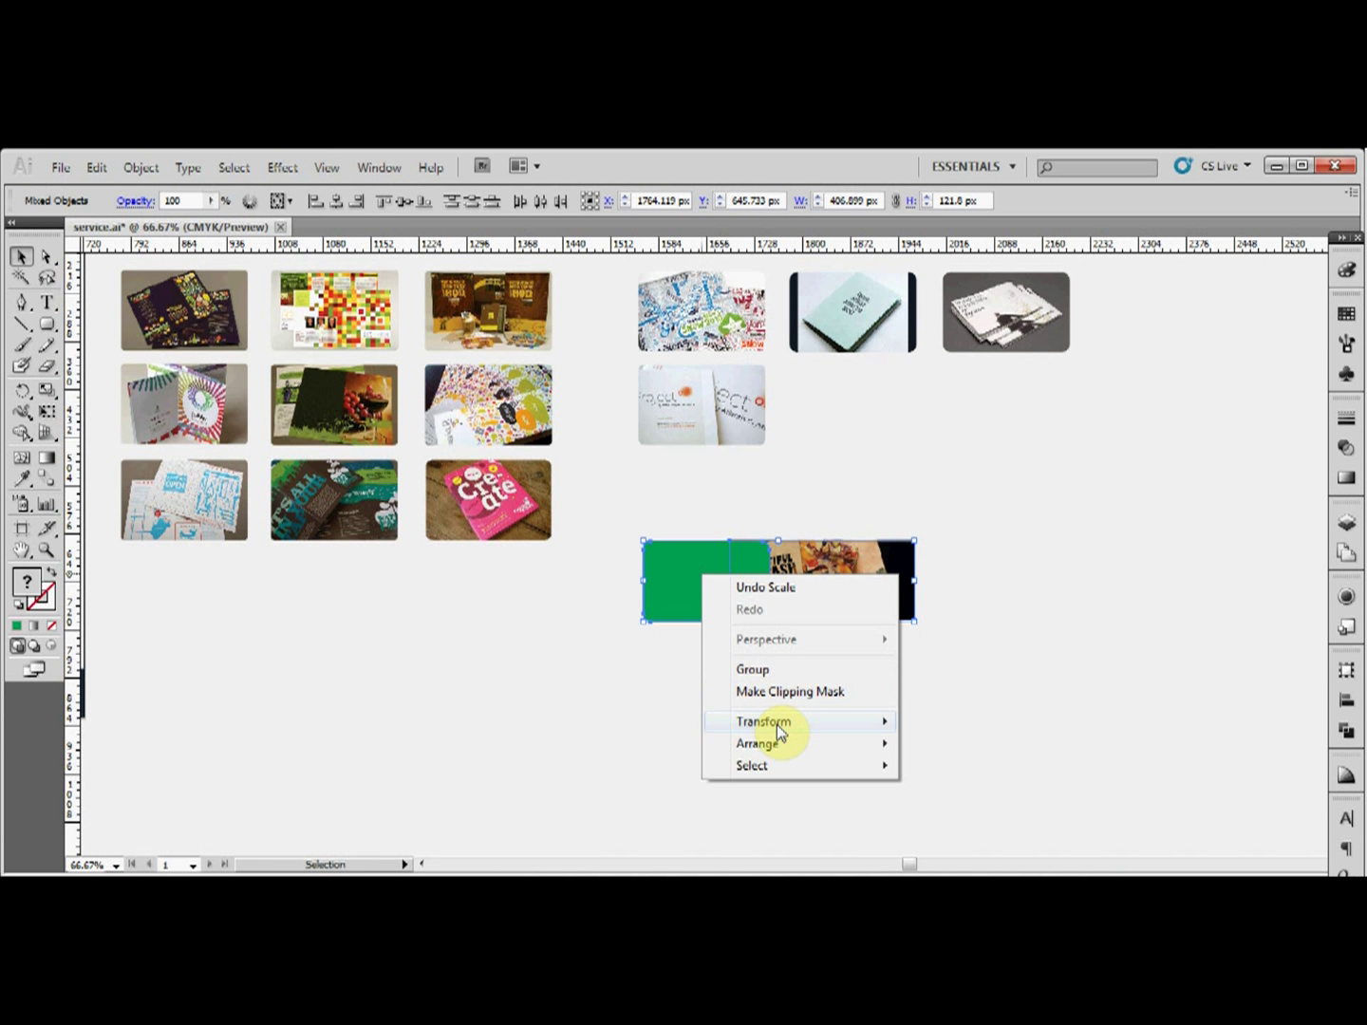
{"action": "mouse_move", "coordinate": [826, 748]}
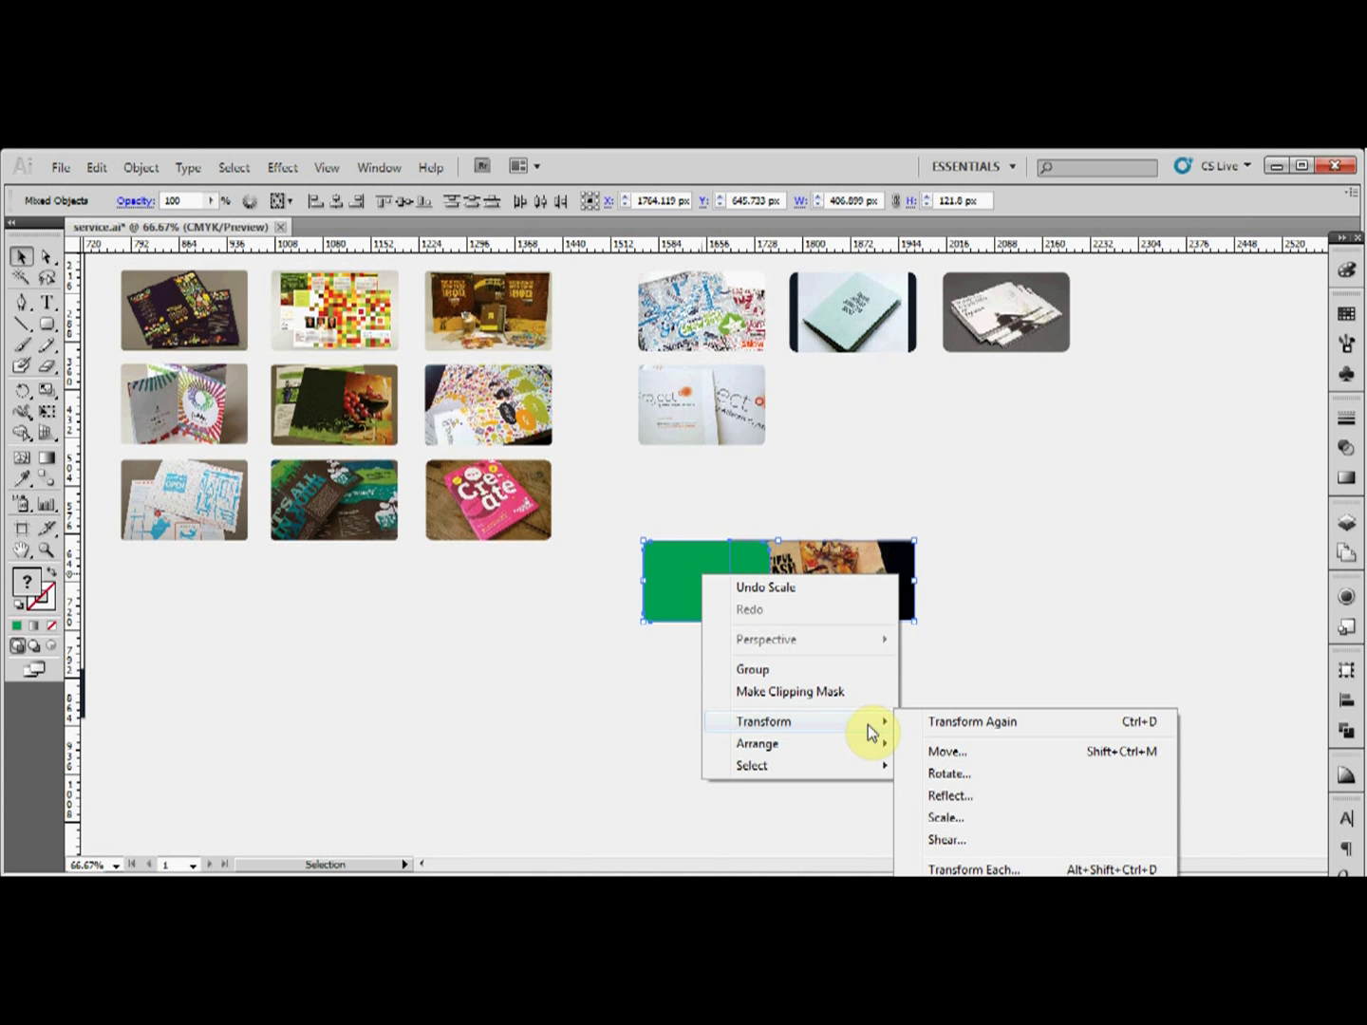
{"action": "left_click", "coordinate": [836, 691]}
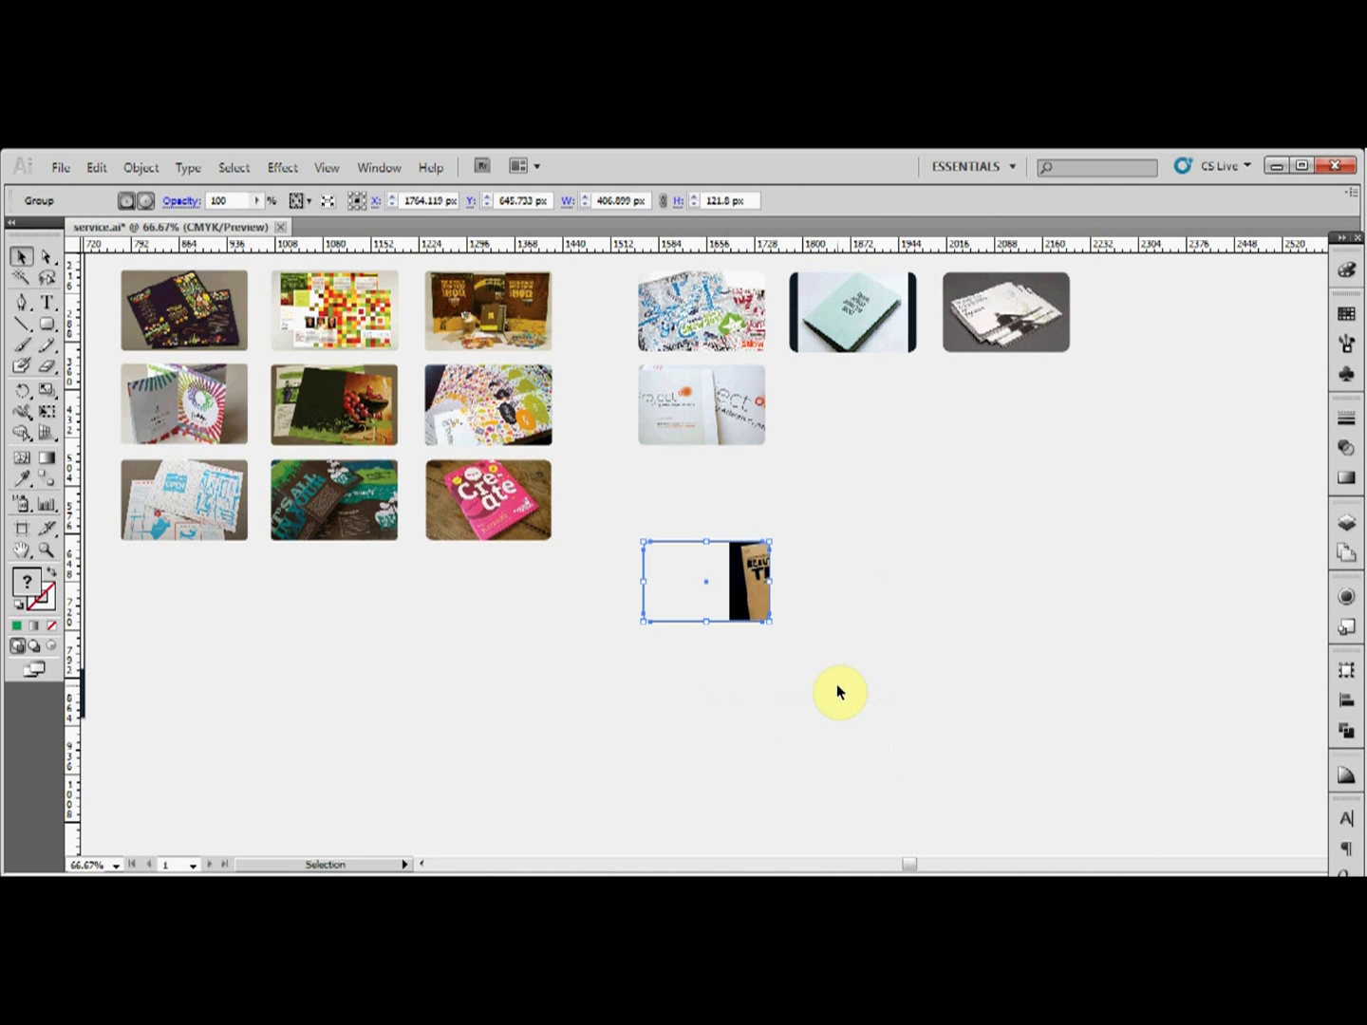
Step: Isolate the clipped group and nudge the Beautiful Trash image left until its left edge lines up with the frame, at X about 1693 px
{"action": "double_click", "coordinate": [756, 587]}
{"action": "key", "text": "Left"}
{"action": "key", "text": "Left"}
{"action": "key", "text": "Left"}
{"action": "key", "text": "Left"}
{"action": "key", "text": "Left"}
{"action": "key", "text": "Left"}
{"action": "key", "text": "Left"}
{"action": "key", "text": "Left"}
{"action": "key", "text": "Left"}
{"action": "key", "text": "Left"}
{"action": "key", "text": "Left"}
{"action": "key", "text": "Left"}
{"action": "key", "text": "Left"}
{"action": "key", "text": "Left"}
{"action": "key", "text": "Left"}
{"action": "key", "text": "Left"}
{"action": "key", "text": "Left"}
{"action": "key", "text": "Left"}
{"action": "key", "text": "Left"}
{"action": "key", "text": "Left"}
{"action": "key", "text": "Left"}
{"action": "key", "text": "Left"}
{"action": "key", "text": "Left"}
{"action": "key", "text": "Left"}
{"action": "key", "text": "Left"}
{"action": "key", "text": "Left"}
{"action": "key", "text": "Left"}
{"action": "key", "text": "Left"}
{"action": "key", "text": "Left"}
{"action": "key", "text": "Left"}
{"action": "key", "text": "Left"}
{"action": "key", "text": "Left"}
{"action": "key", "text": "Left"}
{"action": "key", "text": "Left"}
{"action": "key", "text": "Left"}
{"action": "key", "text": "Left"}
{"action": "key", "text": "Left"}
{"action": "key", "text": "Left"}
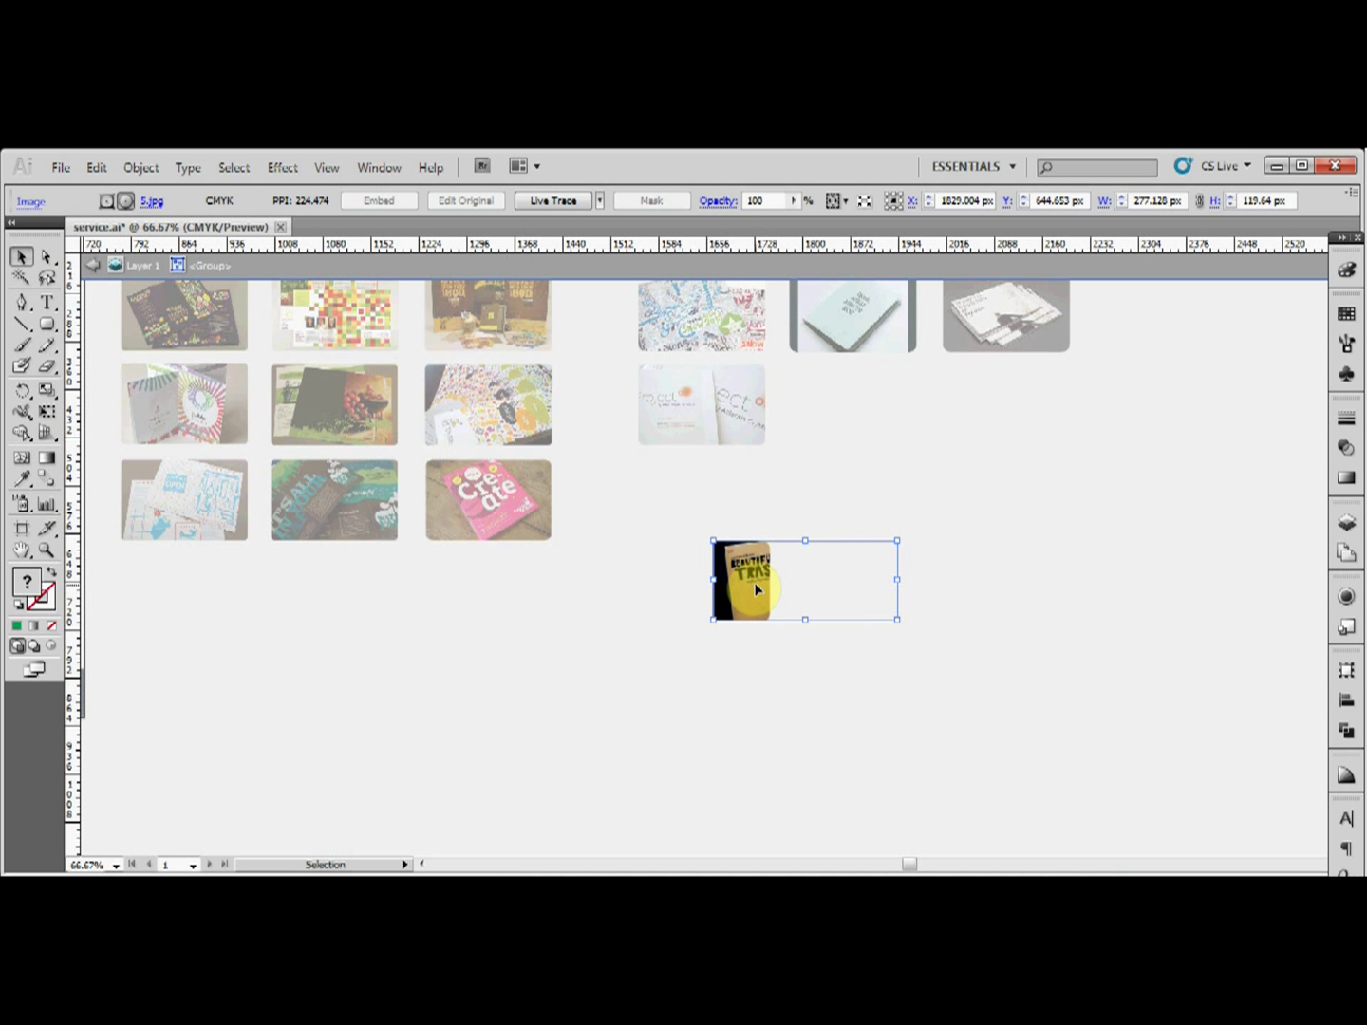
{"action": "key", "text": "Left"}
{"action": "key", "text": "Left"}
{"action": "key", "text": "Left"}
{"action": "key", "text": "Left"}
{"action": "key", "text": "Left"}
{"action": "key", "text": "Left"}
{"action": "key", "text": "Left"}
{"action": "key", "text": "Left"}
{"action": "key", "text": "Left"}
{"action": "key", "text": "Left"}
{"action": "key", "text": "Left"}
{"action": "key", "text": "Left"}
{"action": "key", "text": "Left"}
{"action": "key", "text": "Left"}
{"action": "key", "text": "Left"}
{"action": "key", "text": "Left"}
{"action": "key", "text": "Left"}
{"action": "key", "text": "Left"}
{"action": "key", "text": "Left"}
{"action": "key", "text": "Left"}
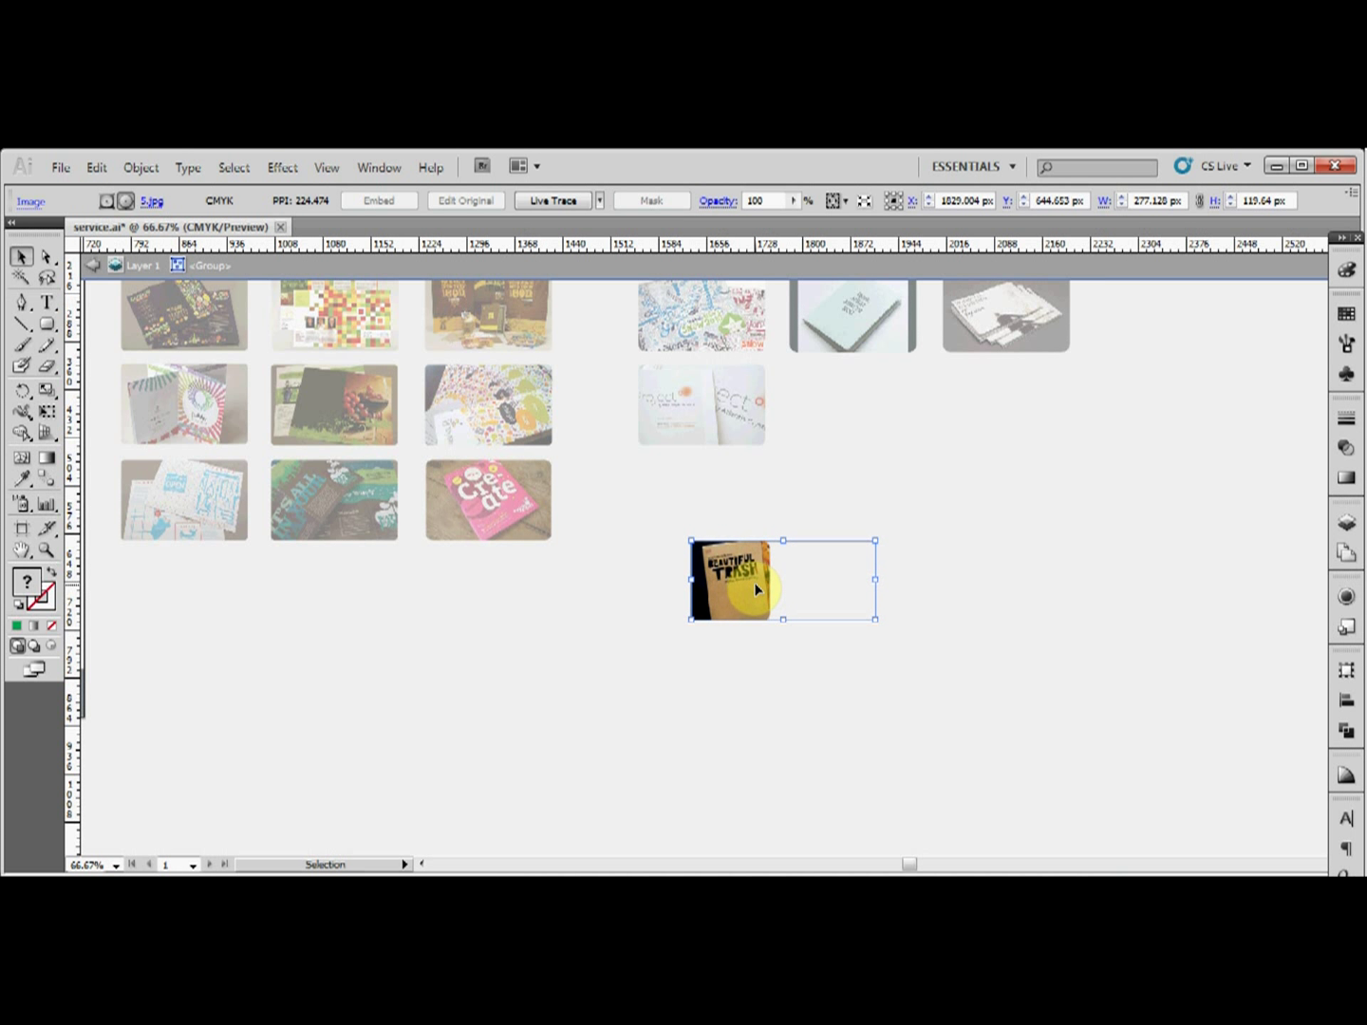
{"action": "key", "text": "Left"}
{"action": "key", "text": "Left"}
{"action": "key", "text": "Left"}
{"action": "key", "text": "Left"}
{"action": "key", "text": "Left"}
{"action": "key", "text": "Left"}
{"action": "key", "text": "Left"}
{"action": "key", "text": "Left"}
{"action": "key", "text": "Left"}
{"action": "key", "text": "Left"}
{"action": "key", "text": "Left"}
{"action": "key", "text": "Left"}
{"action": "key", "text": "Left"}
{"action": "key", "text": "Left"}
{"action": "key", "text": "Left"}
{"action": "key", "text": "Left"}
{"action": "key", "text": "Left"}
{"action": "key", "text": "Left"}
{"action": "key", "text": "Left"}
{"action": "key", "text": "Left"}
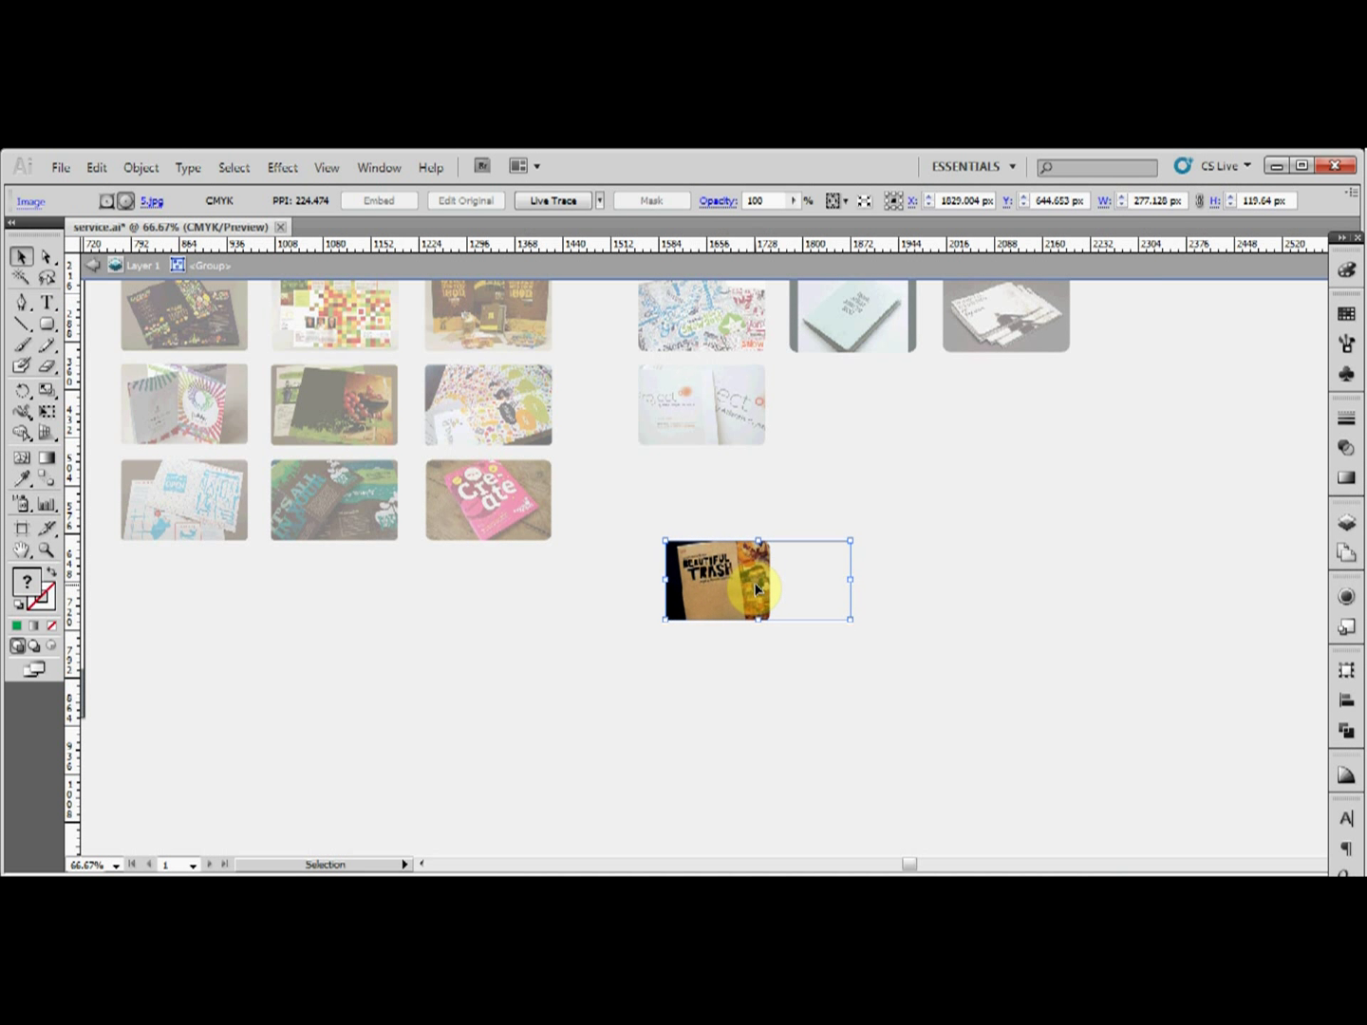
{"action": "key", "text": "Left"}
{"action": "key", "text": "Left"}
{"action": "key", "text": "Left"}
{"action": "key", "text": "Left"}
{"action": "key", "text": "Left"}
{"action": "key", "text": "Left"}
{"action": "key", "text": "Left"}
{"action": "key", "text": "Left"}
{"action": "key", "text": "Left"}
{"action": "key", "text": "Left"}
{"action": "key", "text": "Left"}
{"action": "key", "text": "Left"}
{"action": "key", "text": "Left"}
{"action": "key", "text": "Left"}
{"action": "key", "text": "Left"}
{"action": "key", "text": "Left"}
{"action": "key", "text": "Left"}
{"action": "key", "text": "Left"}
{"action": "key", "text": "Left"}
{"action": "key", "text": "Left"}
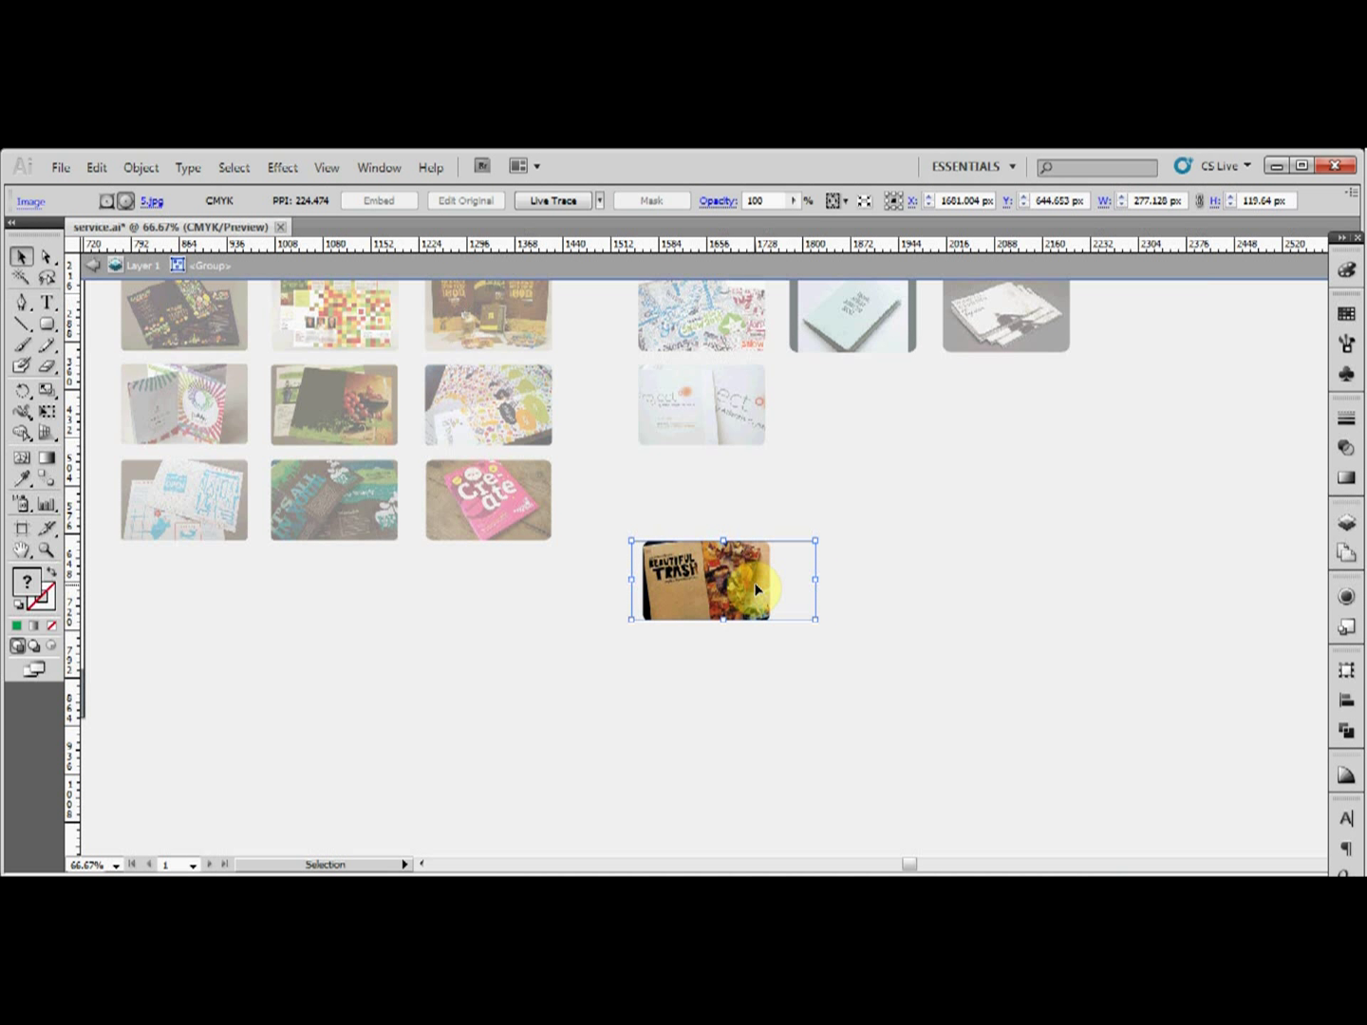
{"action": "key", "text": "Right"}
{"action": "key", "text": "Right"}
{"action": "key", "text": "Right"}
{"action": "key", "text": "Right"}
{"action": "key", "text": "Right"}
{"action": "key", "text": "Right"}
{"action": "key", "text": "Right"}
{"action": "key", "text": "Right"}
{"action": "key", "text": "Right"}
{"action": "key", "text": "Right"}
{"action": "key", "text": "Right"}
{"action": "key", "text": "Right"}
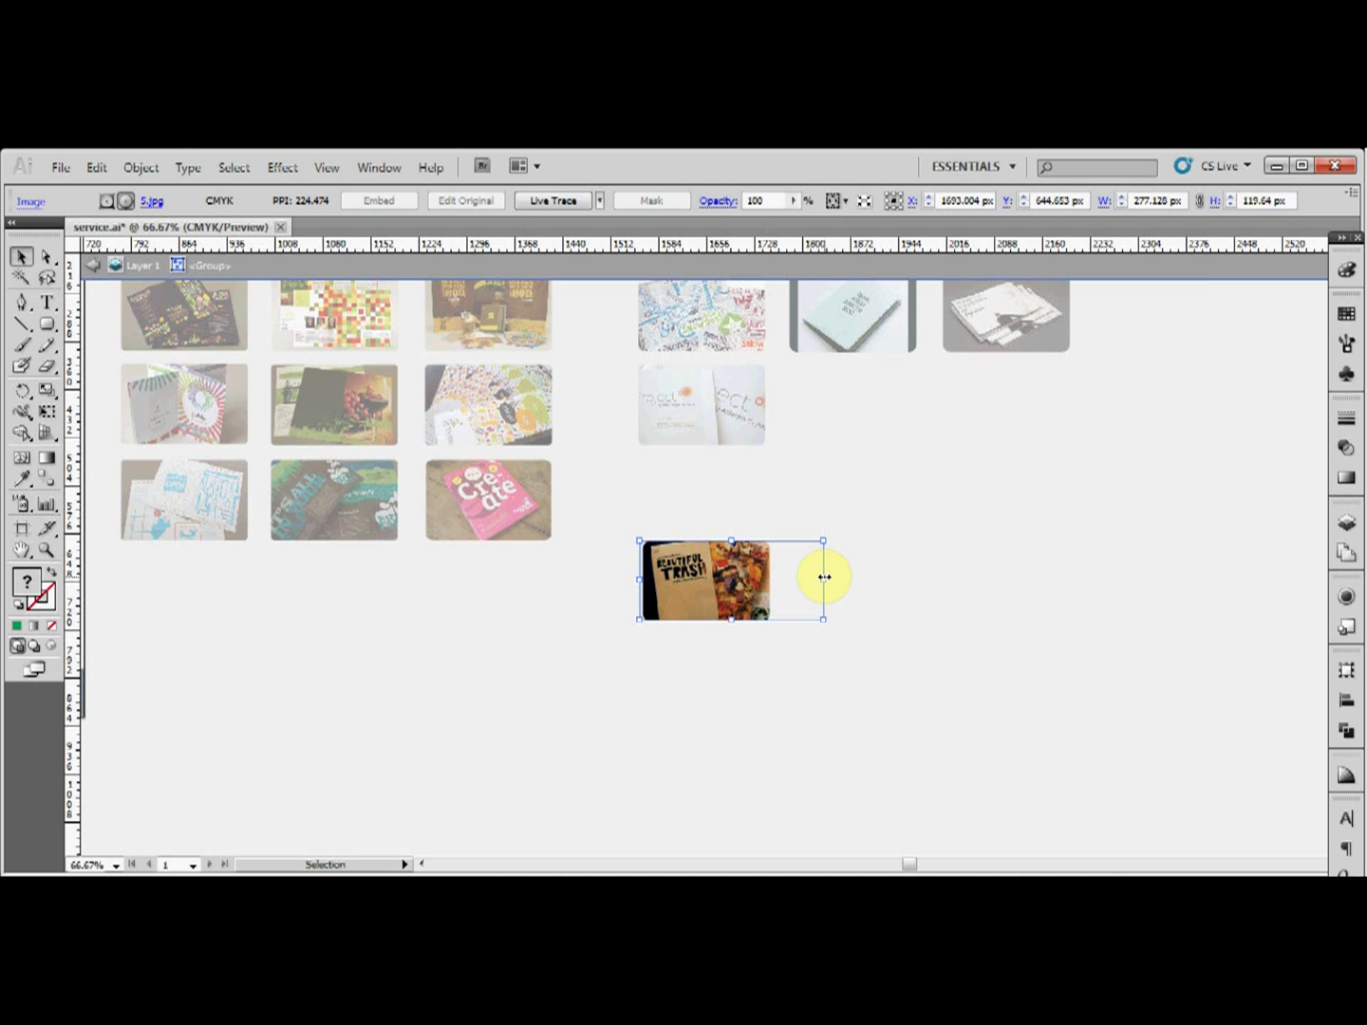
Step: Scale the Beautiful Trash image down to about 201 px wide and stretch it vertically to about 131 px to cover the frame's height
{"action": "left_click_drag", "start_coordinate": [822, 621], "coordinate": [787, 603]}
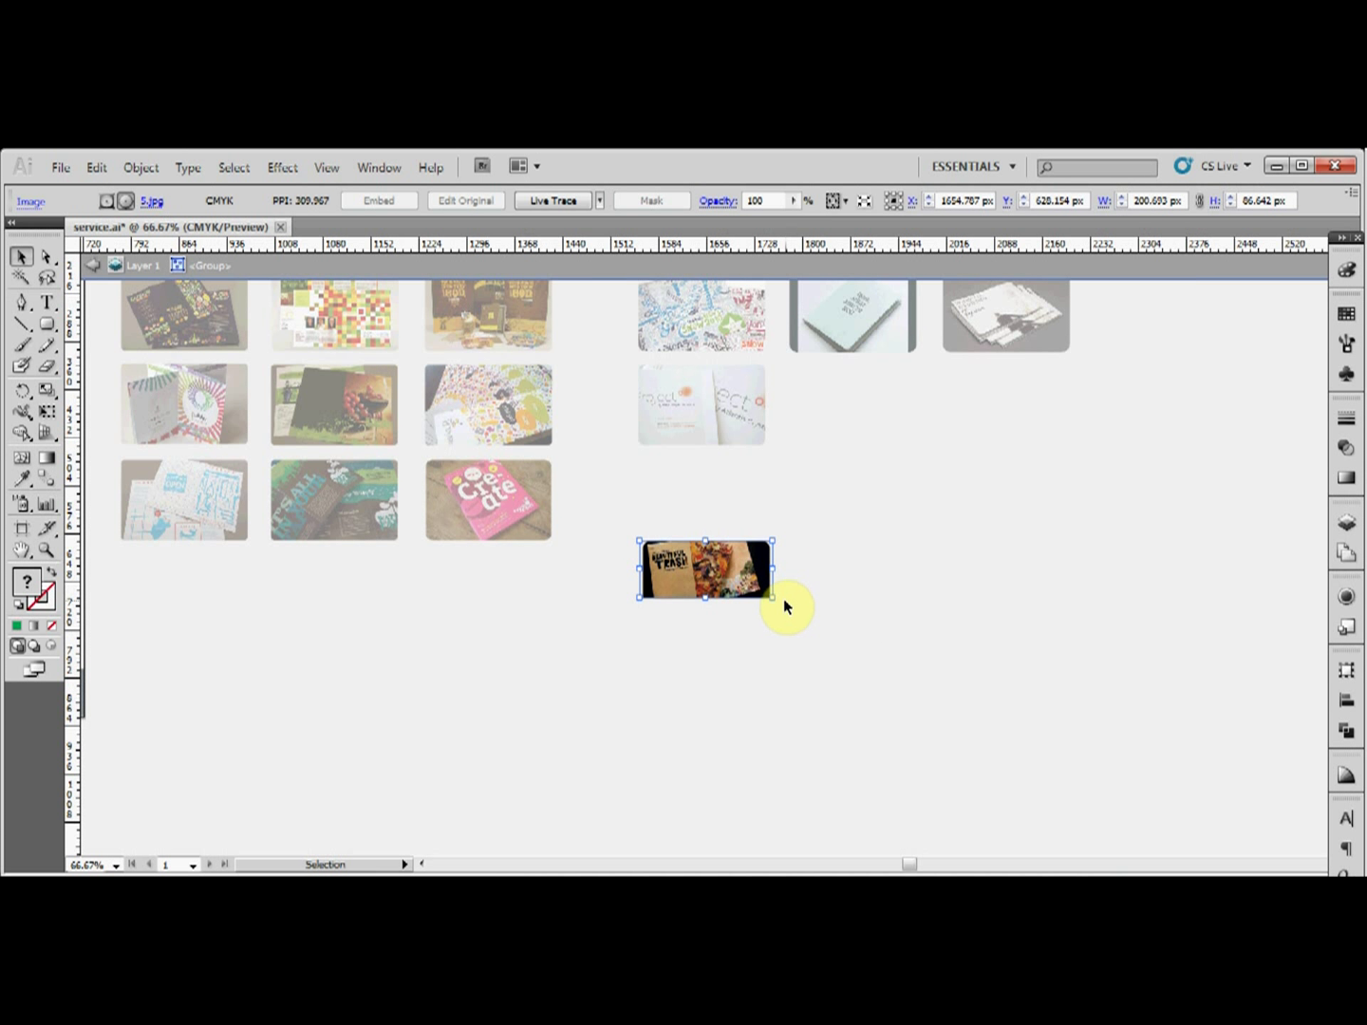
{"action": "left_click_drag", "start_coordinate": [705, 599], "coordinate": [708, 635]}
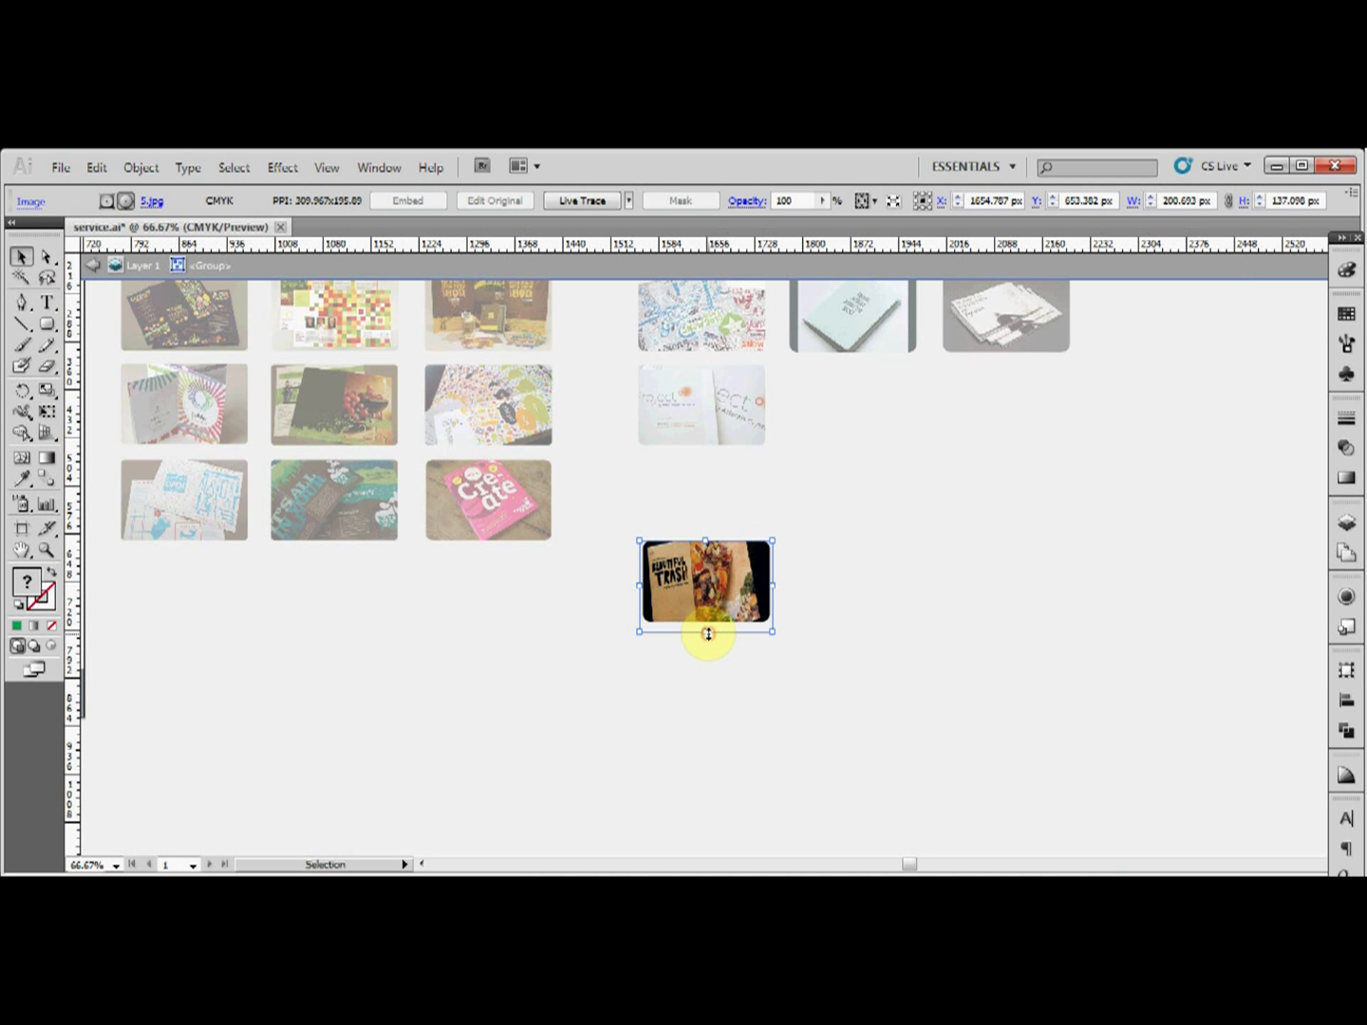
{"action": "left_click_drag", "start_coordinate": [708, 634], "coordinate": [707, 626]}
{"action": "left_click_drag", "start_coordinate": [705, 540], "coordinate": [708, 543]}
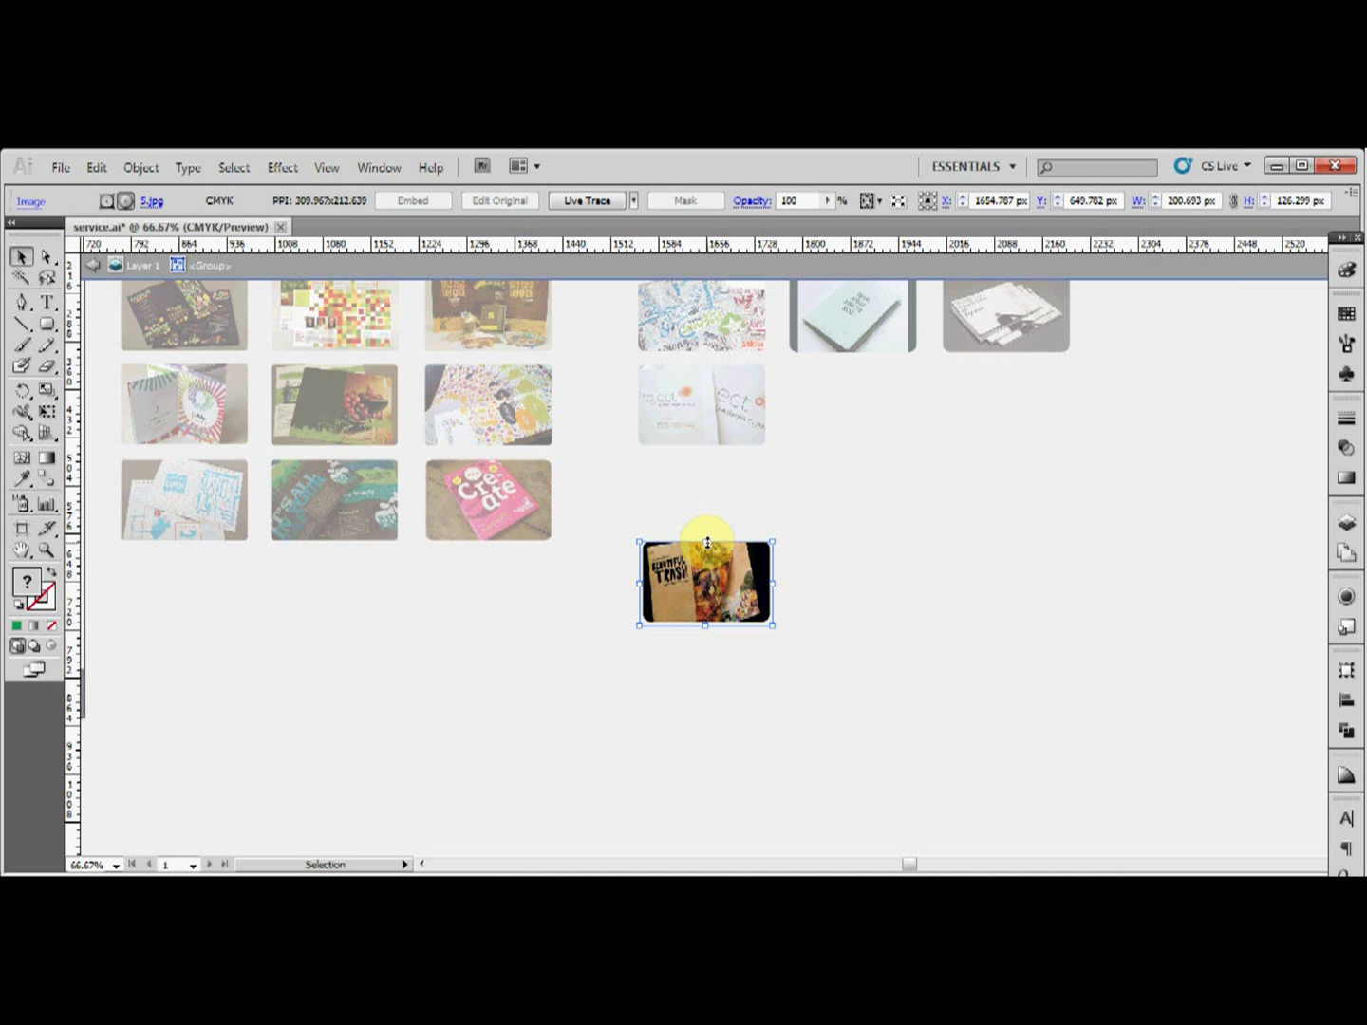
{"action": "left_click_drag", "start_coordinate": [707, 539], "coordinate": [706, 534]}
{"action": "left_click", "coordinate": [851, 608]}
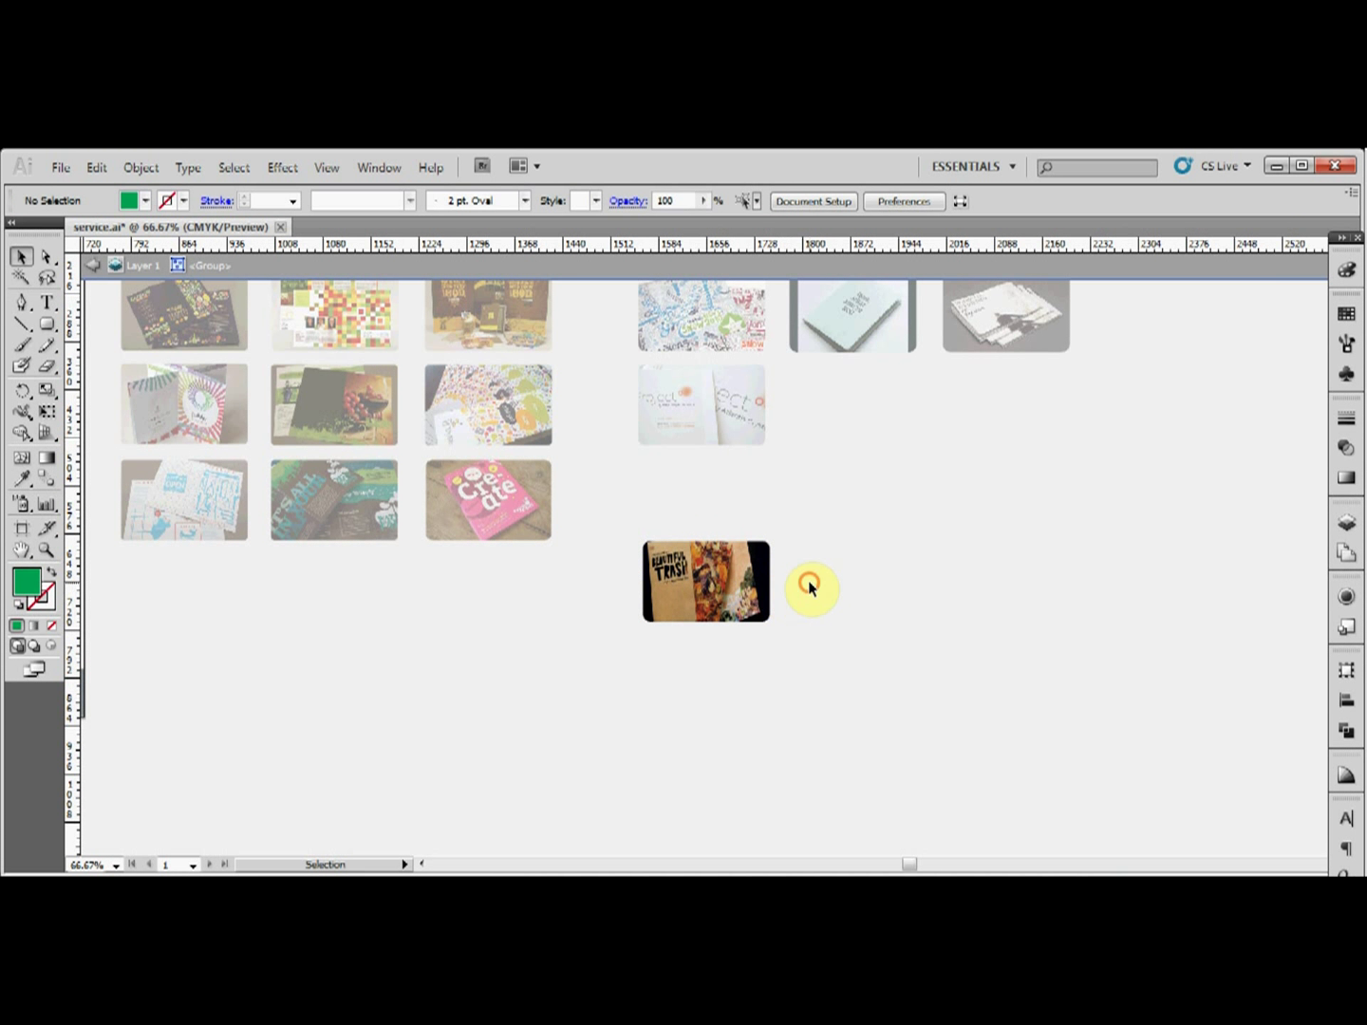
{"action": "left_click", "coordinate": [752, 581]}
{"action": "left_click_drag", "start_coordinate": [707, 533], "coordinate": [709, 537]}
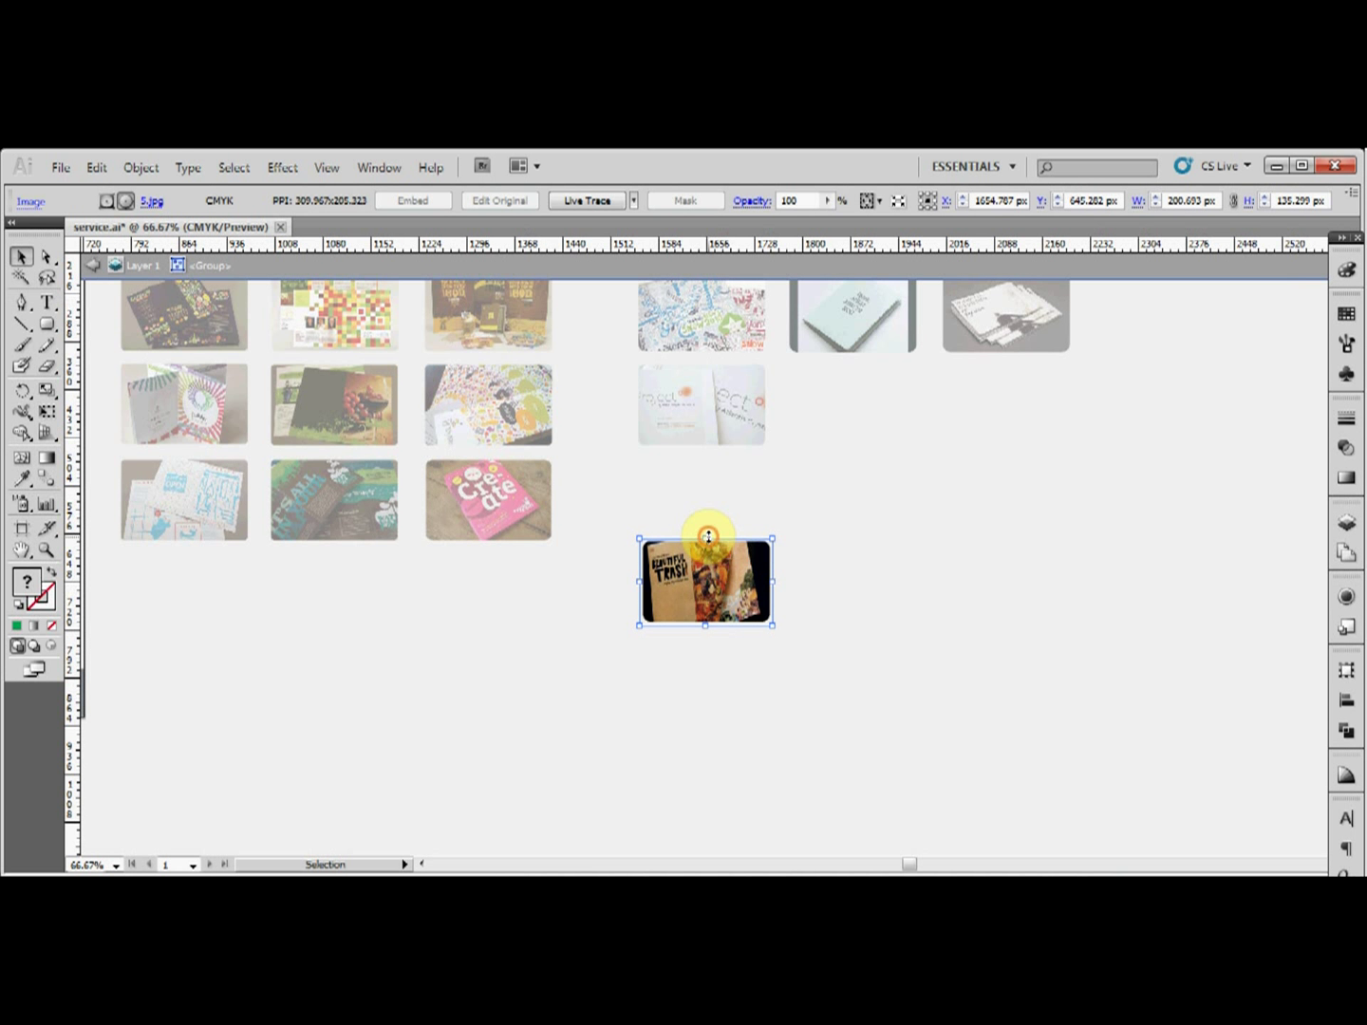
{"action": "left_click", "coordinate": [843, 573]}
Step: Reposition the Beautiful Trash image within the rounded frame, shifting it right to X about 1665 px
{"action": "key", "text": "a"}
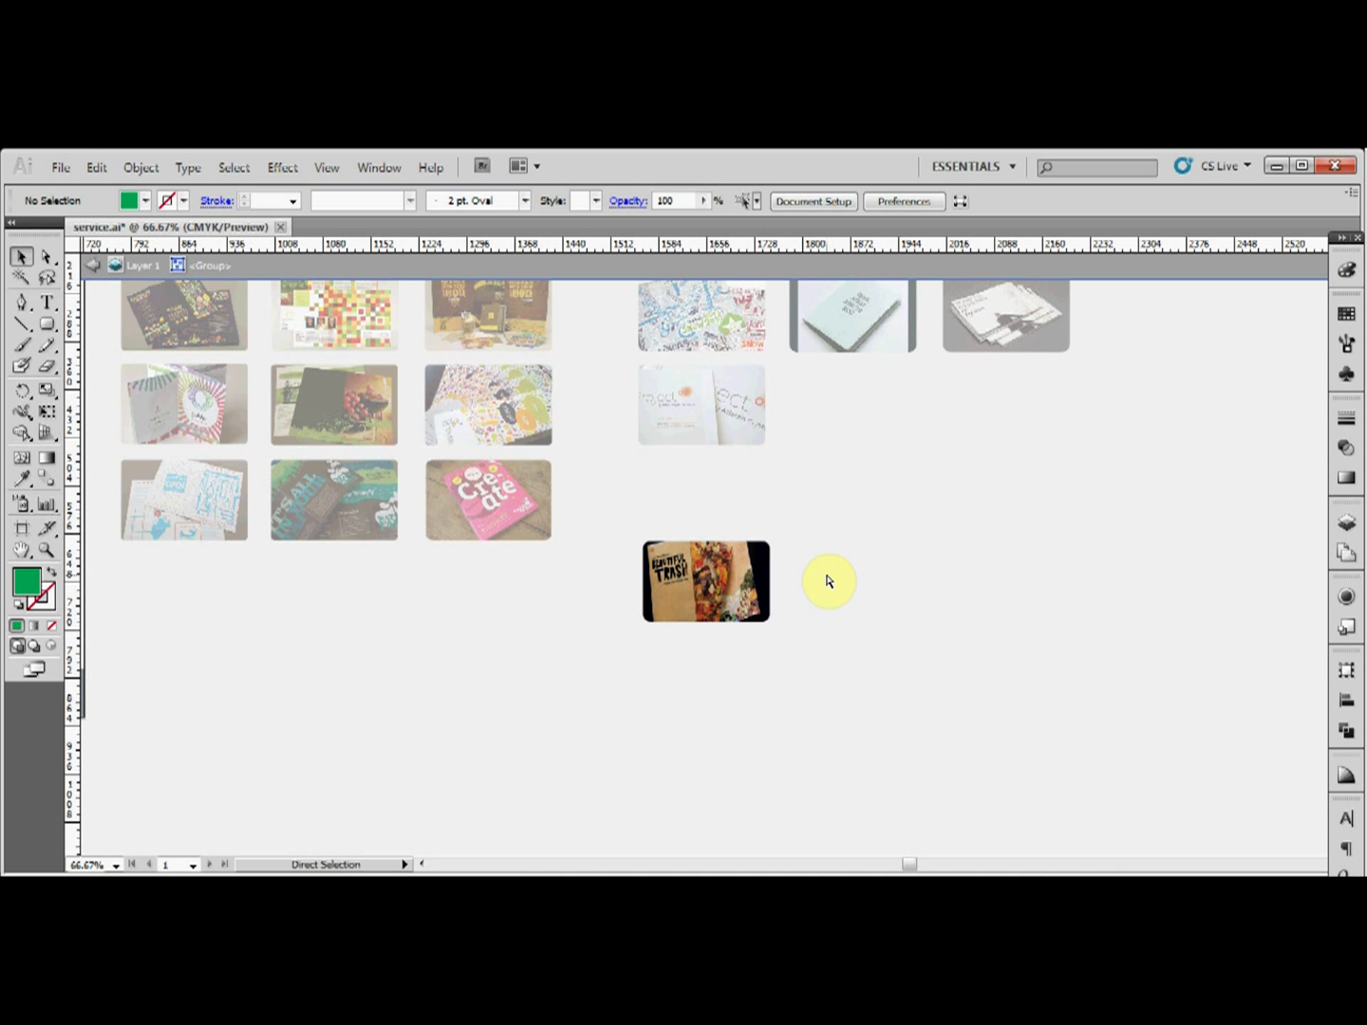
{"action": "key", "text": "ctrl+plus"}
{"action": "key", "text": "ctrl+plus"}
{"action": "key", "text": "ctrl+plus"}
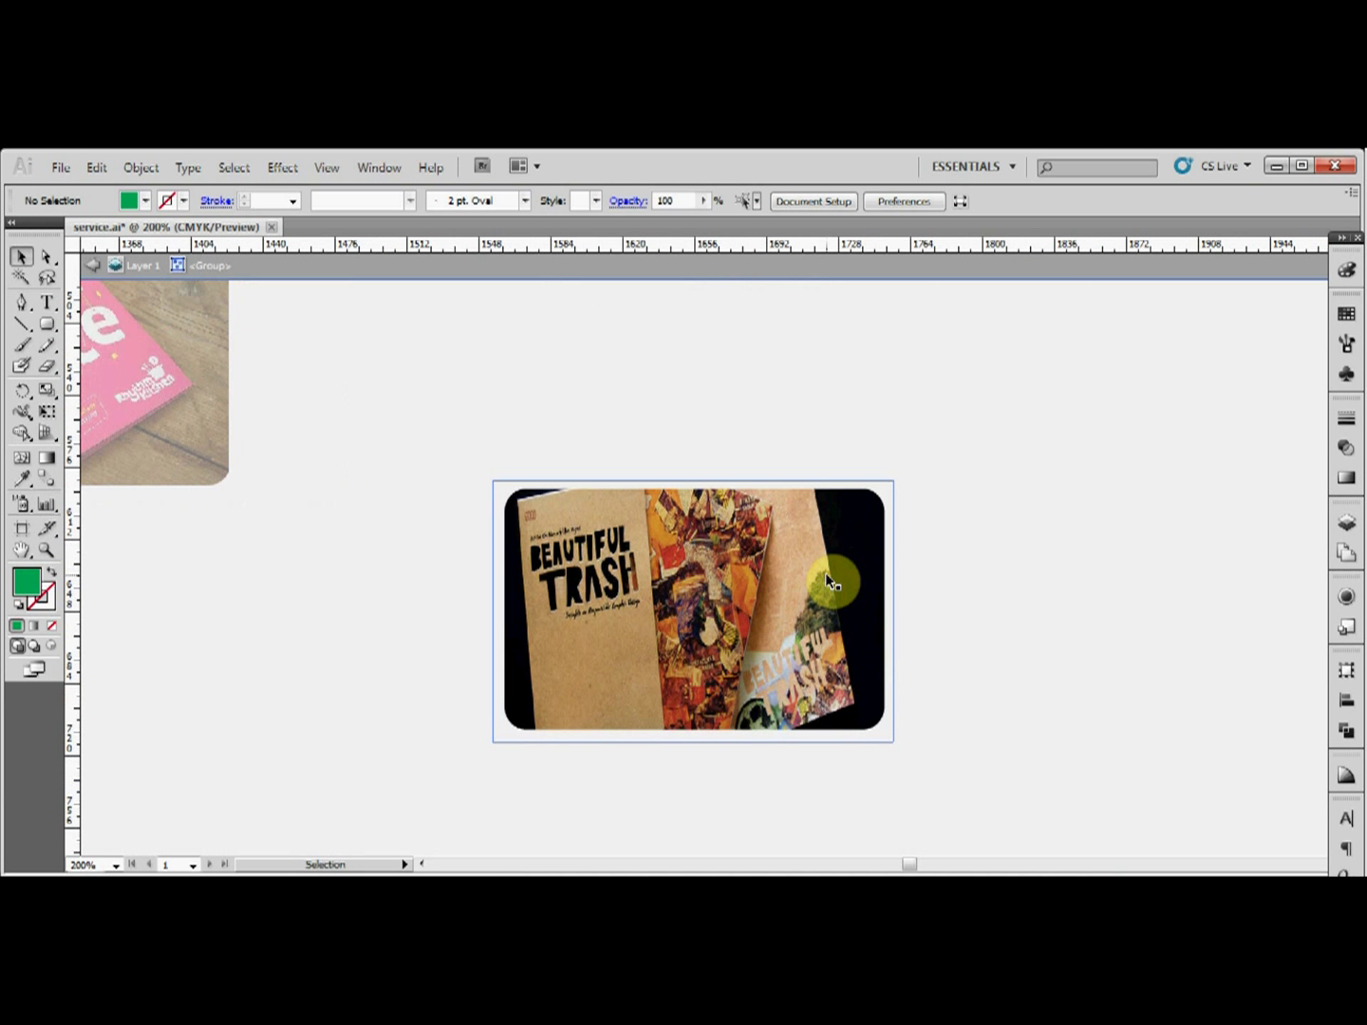
{"action": "left_click_drag", "start_coordinate": [828, 579], "coordinate": [792, 593]}
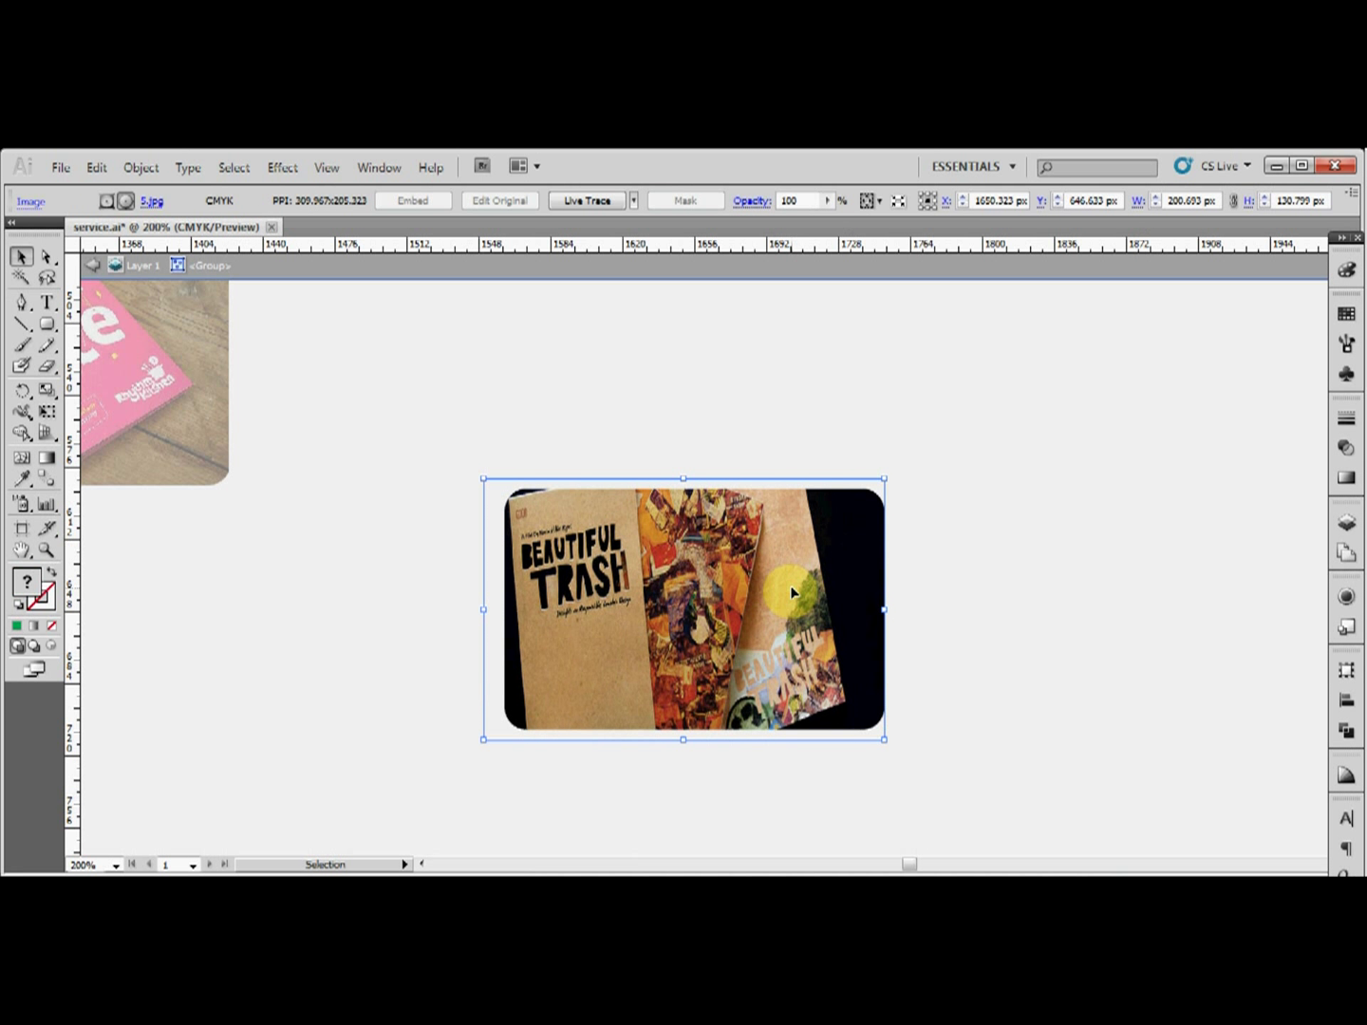
{"action": "key", "text": "Right"}
{"action": "key", "text": "Right"}
{"action": "key", "text": "Right"}
{"action": "key", "text": "Right"}
{"action": "key", "text": "Right"}
{"action": "key", "text": "Right"}
{"action": "key", "text": "Right"}
{"action": "key", "text": "Right"}
{"action": "key", "text": "Right"}
{"action": "key", "text": "Right"}
{"action": "key", "text": "Right"}
{"action": "key", "text": "Right"}
{"action": "key", "text": "Right"}
{"action": "key", "text": "Right"}
{"action": "key", "text": "Right"}
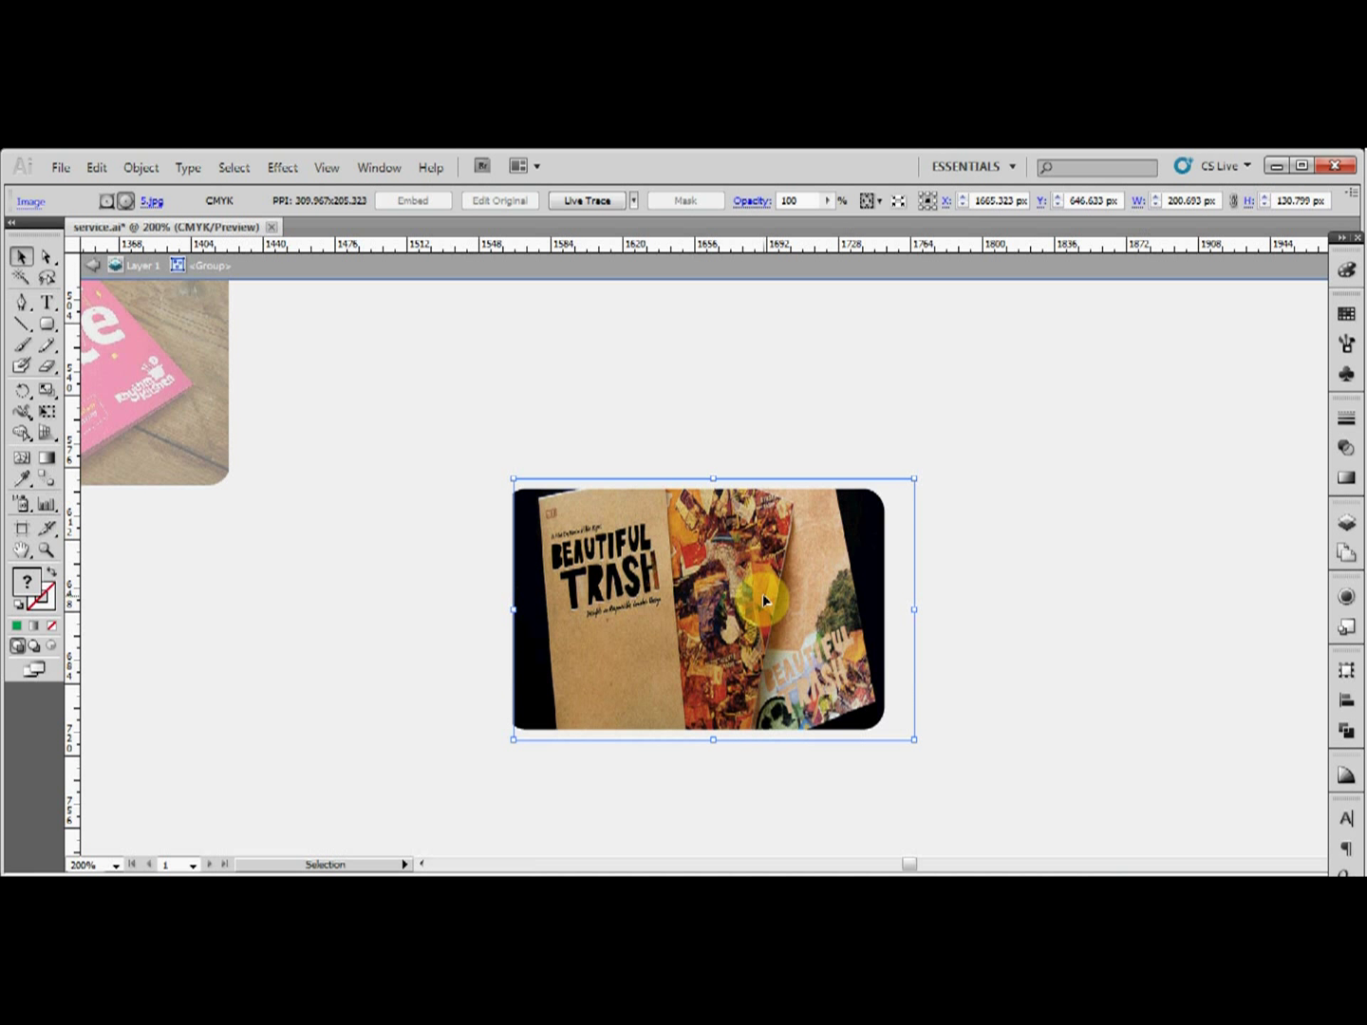
{"action": "left_click", "coordinate": [948, 597]}
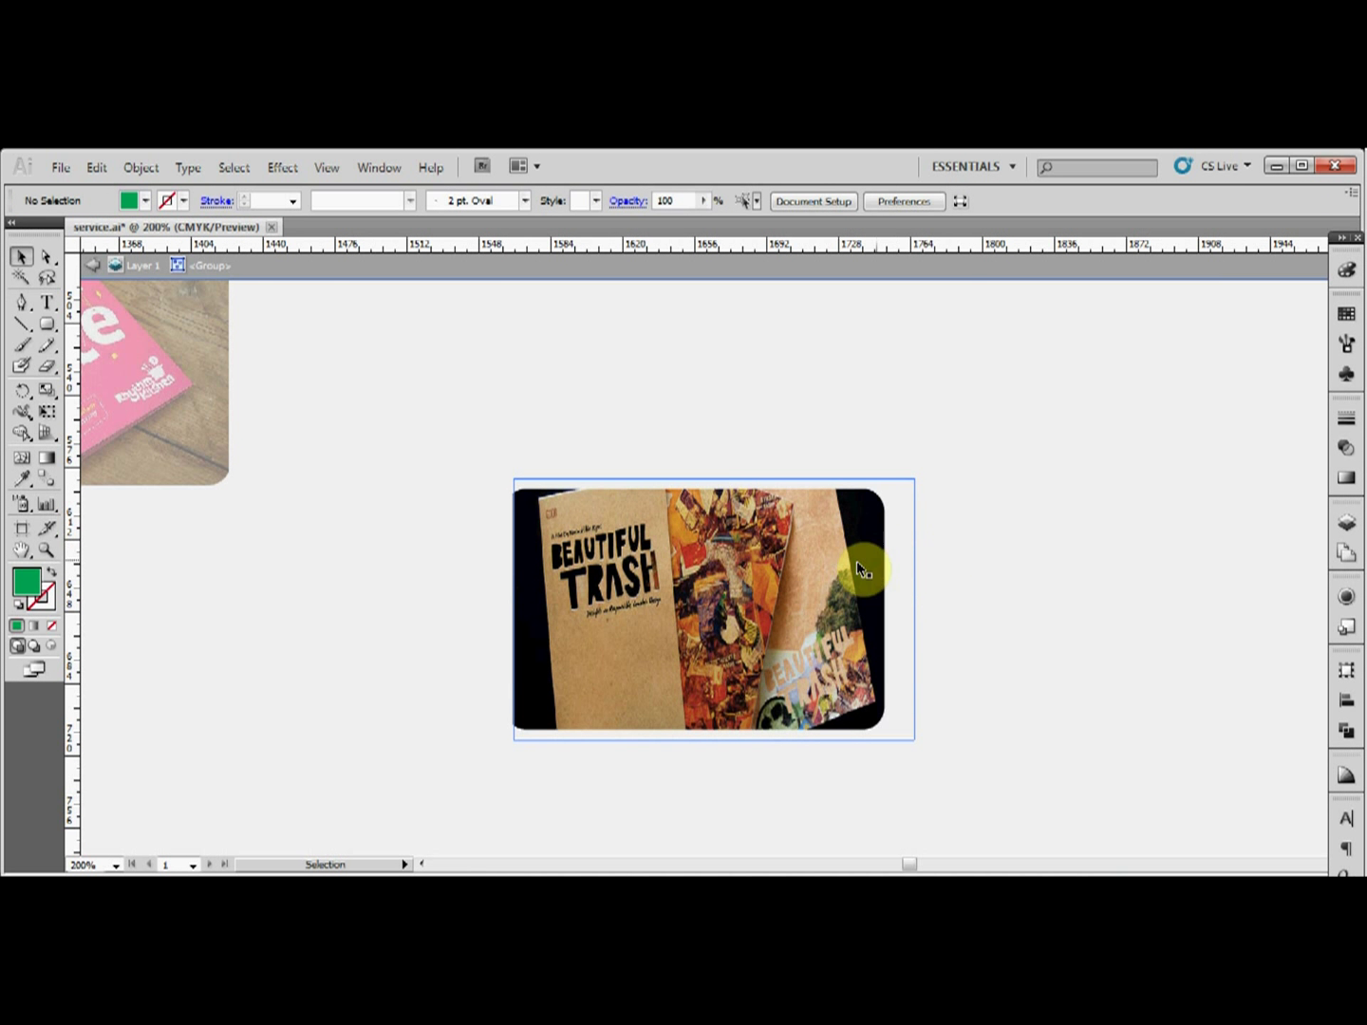
Step: Stretch the Beautiful Trash image at its left edge to about 209 px wide so it fills the rounded frame
{"action": "left_click", "coordinate": [535, 530]}
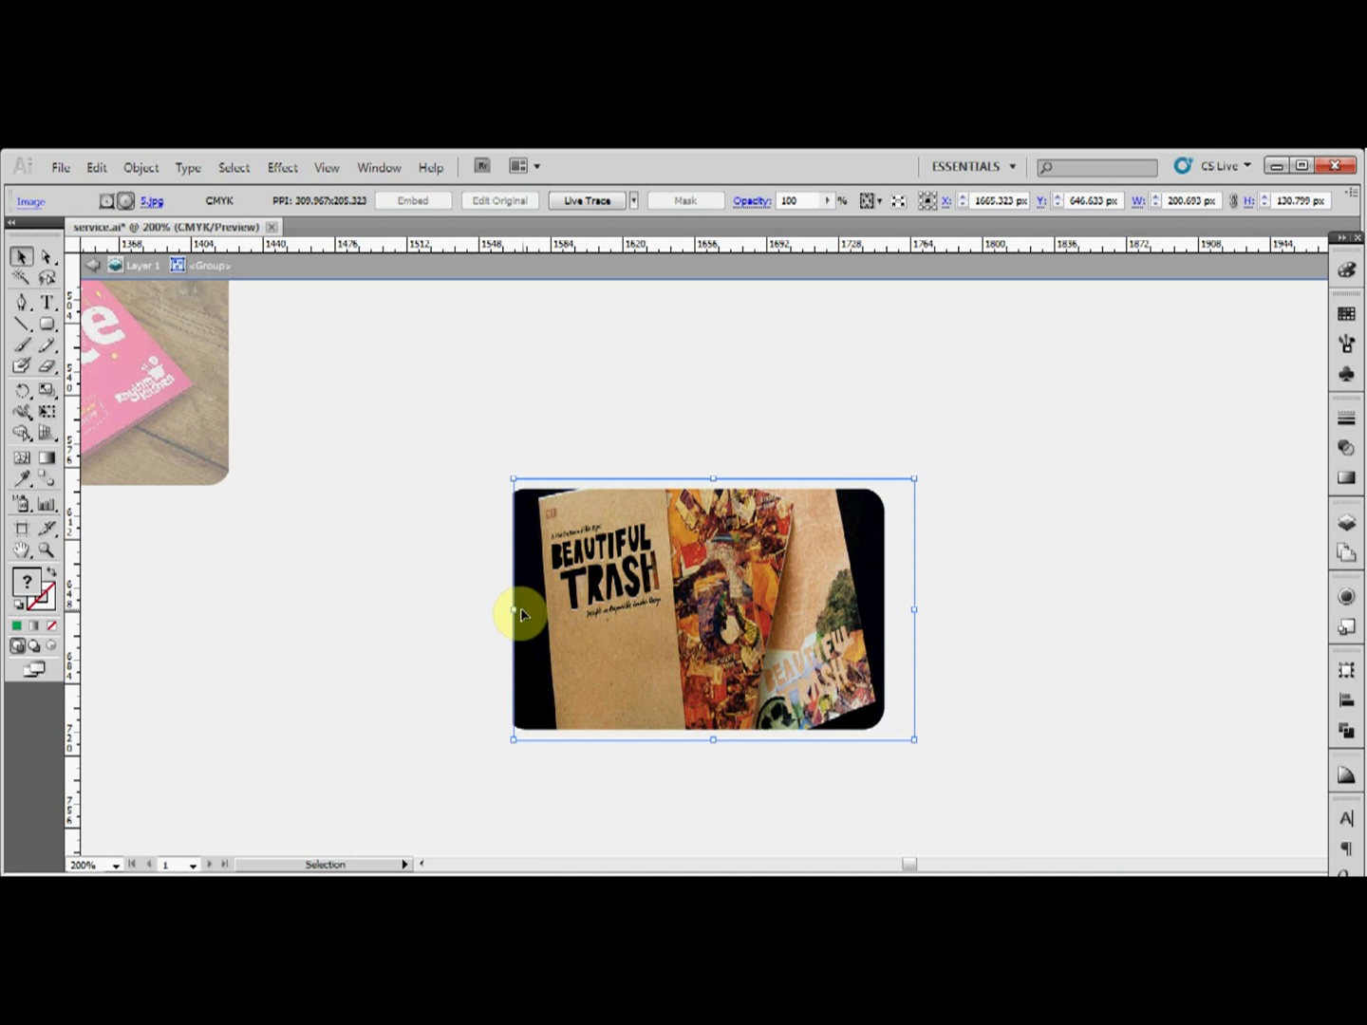
{"action": "left_click_drag", "start_coordinate": [512, 603], "coordinate": [497, 609]}
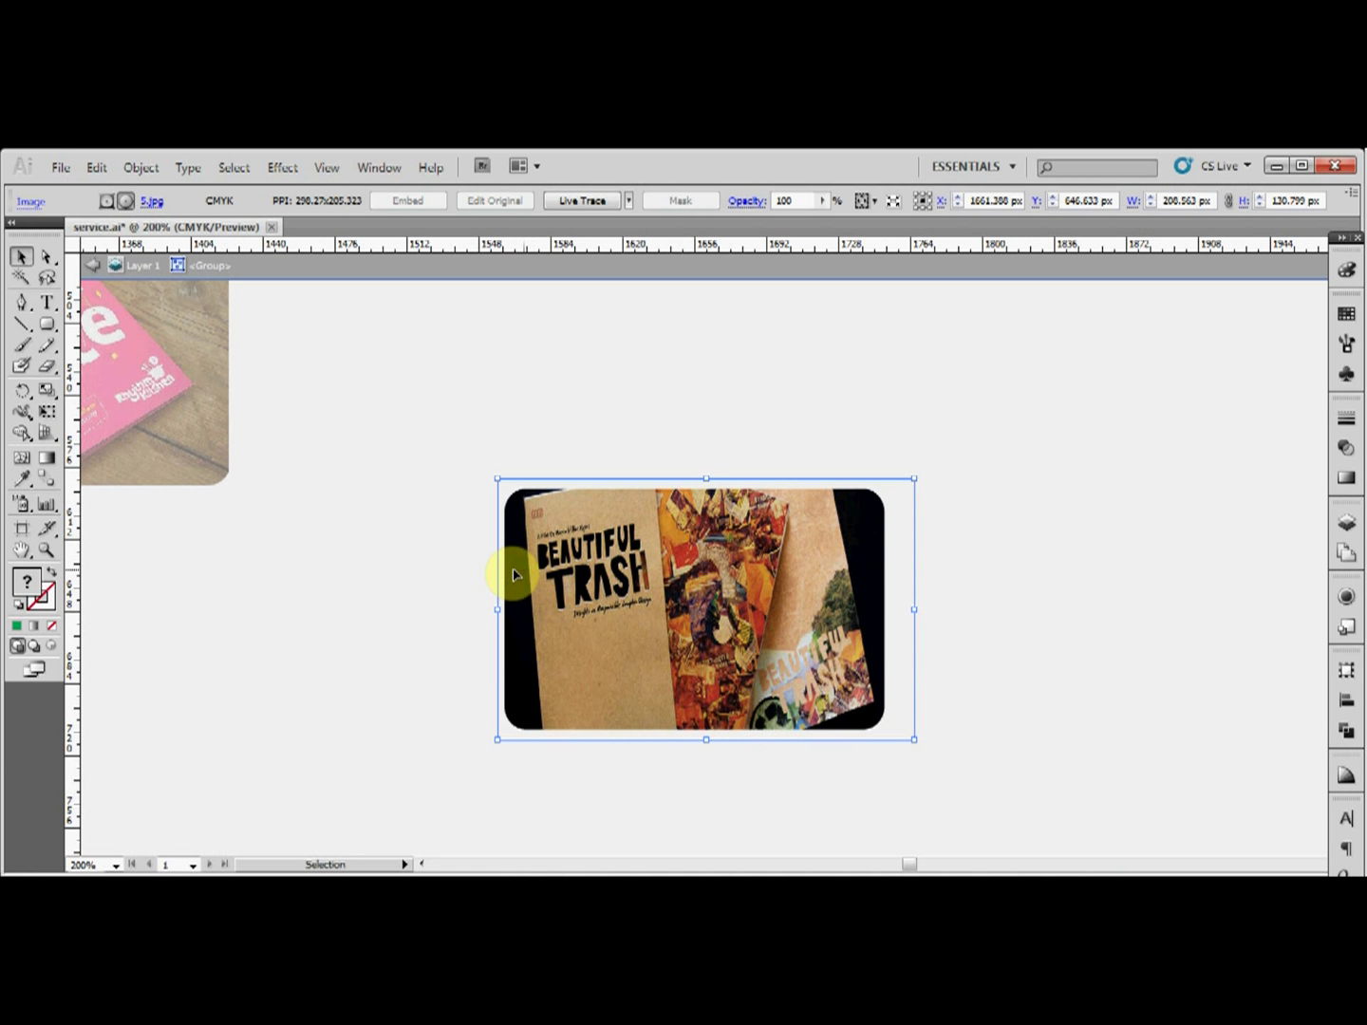
{"action": "left_click", "coordinate": [1082, 593]}
{"action": "key", "text": "ctrl+minus"}
{"action": "key", "text": "ctrl+minus"}
{"action": "key", "text": "ctrl+minus"}
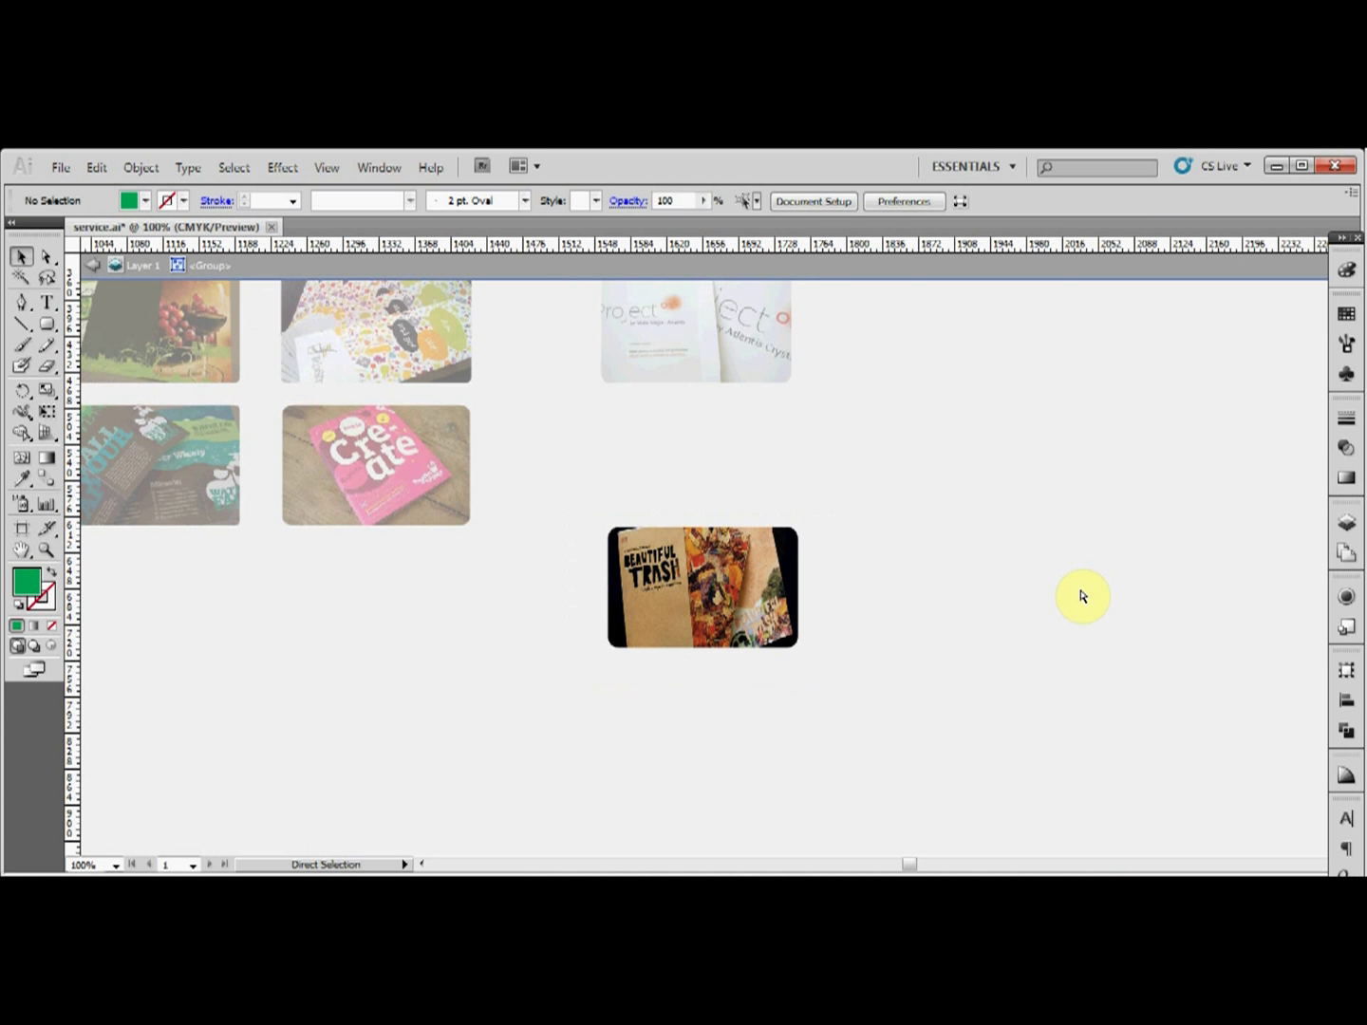
Step: Move the clipped Beautiful Trash thumbnail into the second Catalogue row, beside the Project thumbnail
{"action": "left_click_drag", "start_coordinate": [732, 567], "coordinate": [851, 407]}
{"action": "left_click", "coordinate": [971, 435]}
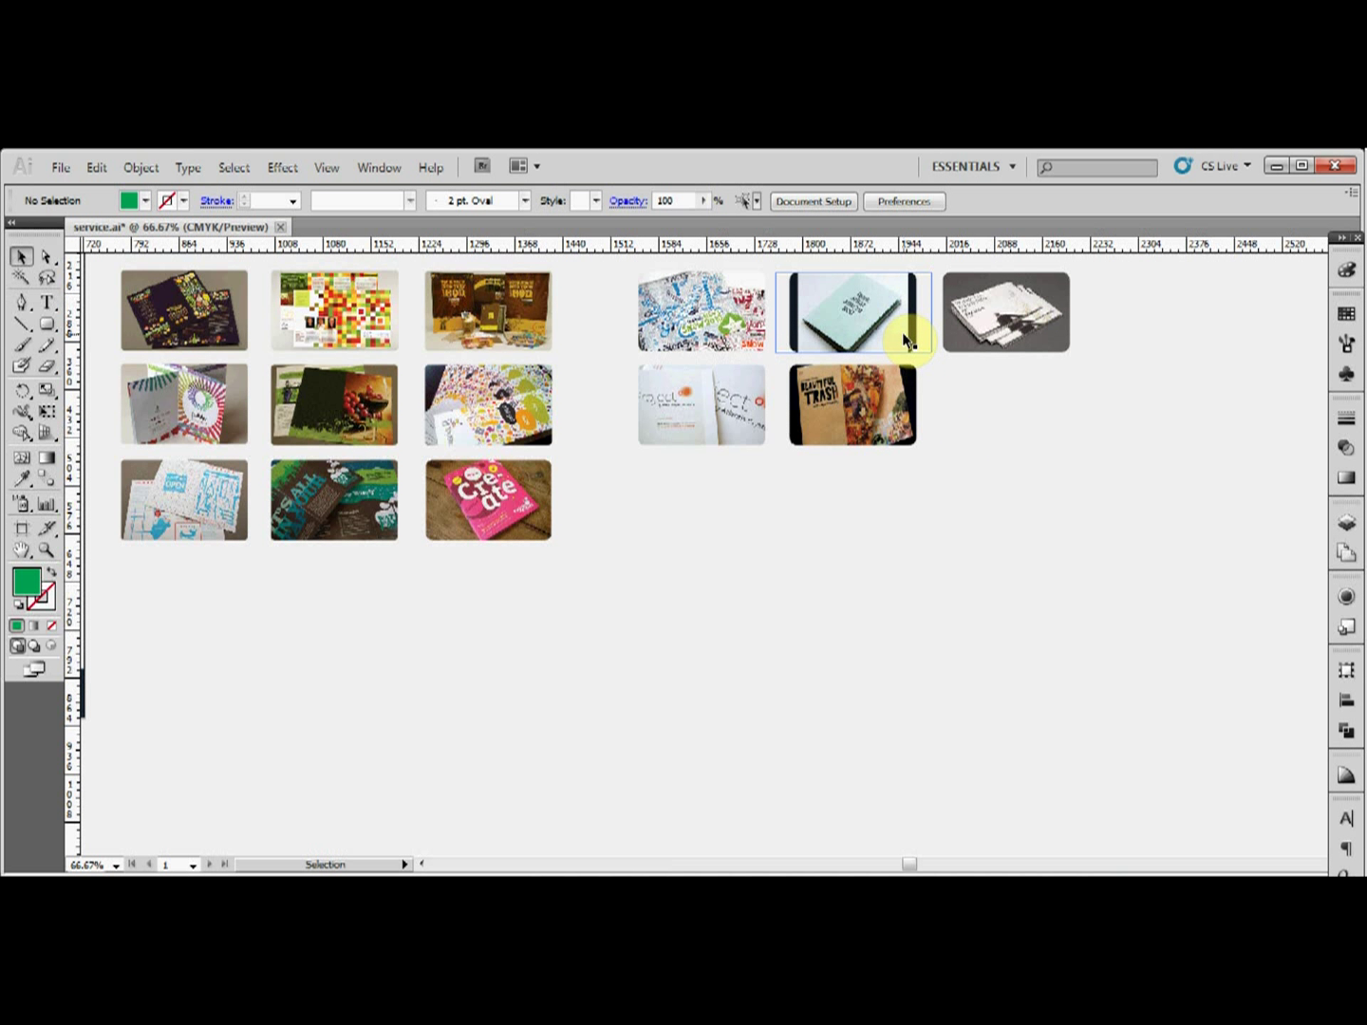
{"action": "left_click", "coordinate": [946, 396]}
Step: Isolate the mint-green booklet thumbnail in the first Catalogue row and widen its image to about 283 px so it fills the rounded frame
{"action": "left_click", "coordinate": [896, 345]}
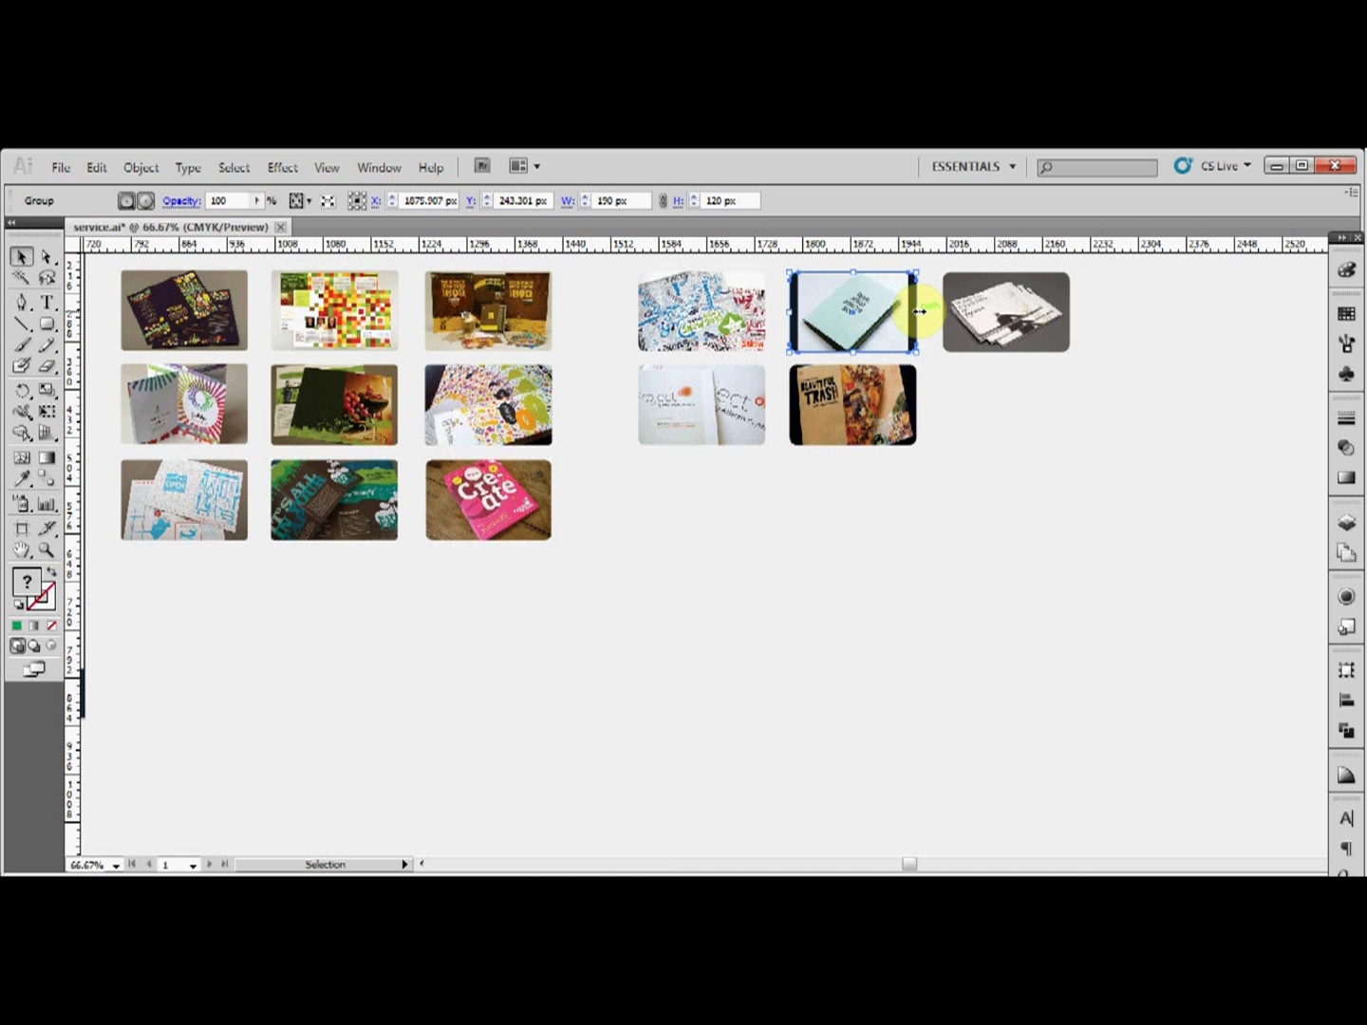
{"action": "left_click_drag", "start_coordinate": [919, 311], "coordinate": [927, 311]}
{"action": "key", "text": "a"}
{"action": "key", "text": "v"}
{"action": "double_click", "coordinate": [877, 300]}
{"action": "left_click", "coordinate": [887, 316]}
{"action": "left_click_drag", "start_coordinate": [931, 315], "coordinate": [949, 313]}
{"action": "left_click_drag", "start_coordinate": [773, 312], "coordinate": [757, 311]}
{"action": "left_click", "coordinate": [978, 403]}
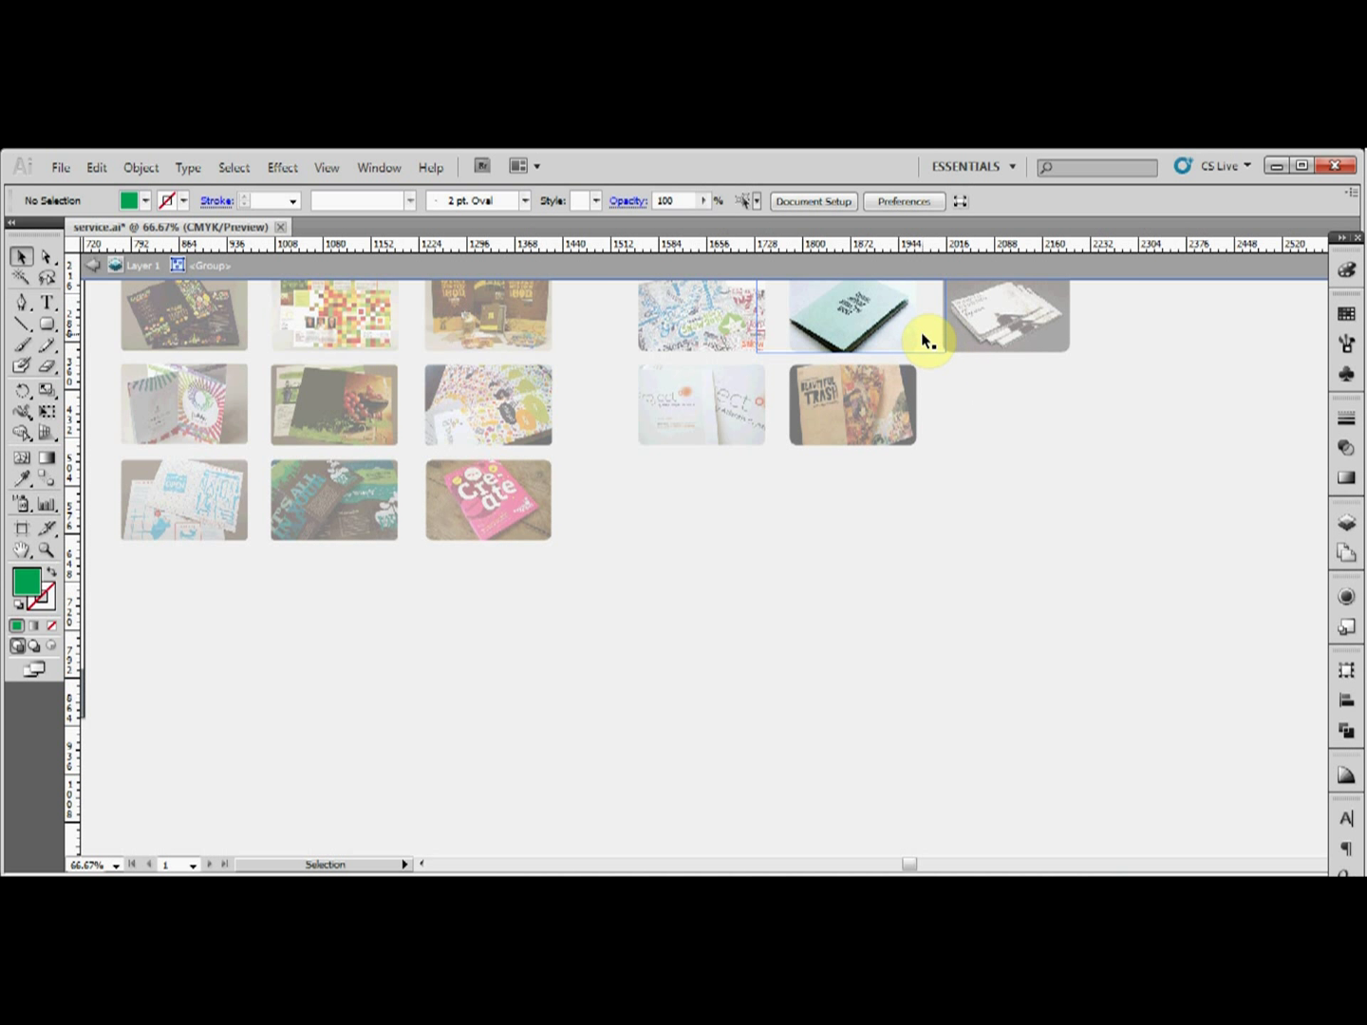
{"action": "double_click", "coordinate": [963, 392]}
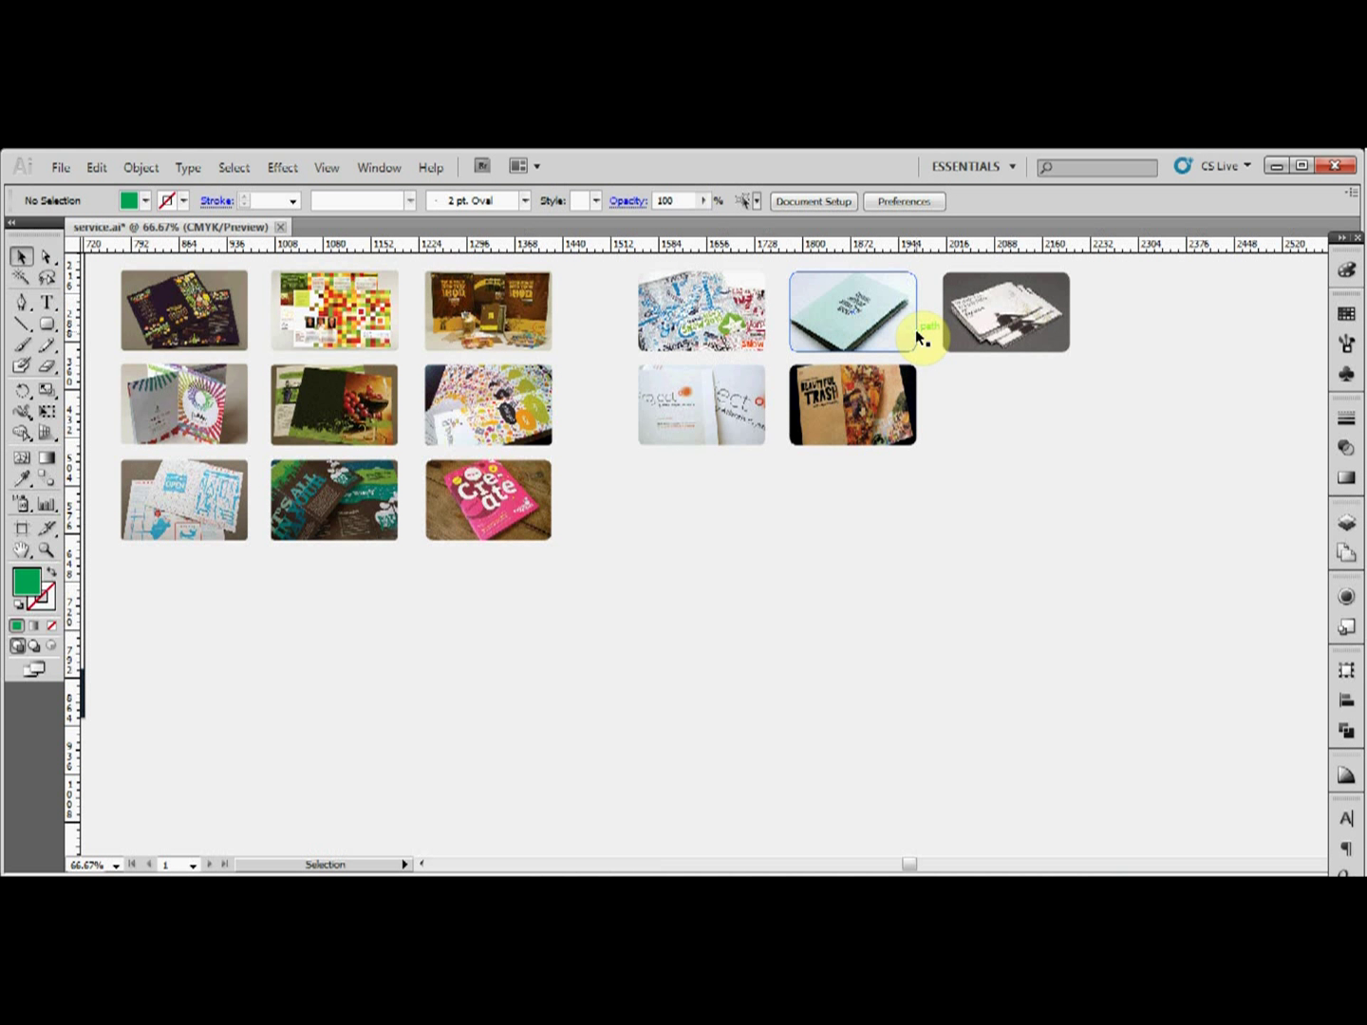
Step: Adjust the mint-green booklet image's horizontal position inside its rounded frame so the booklet sits centred
{"action": "left_click", "coordinate": [878, 313]}
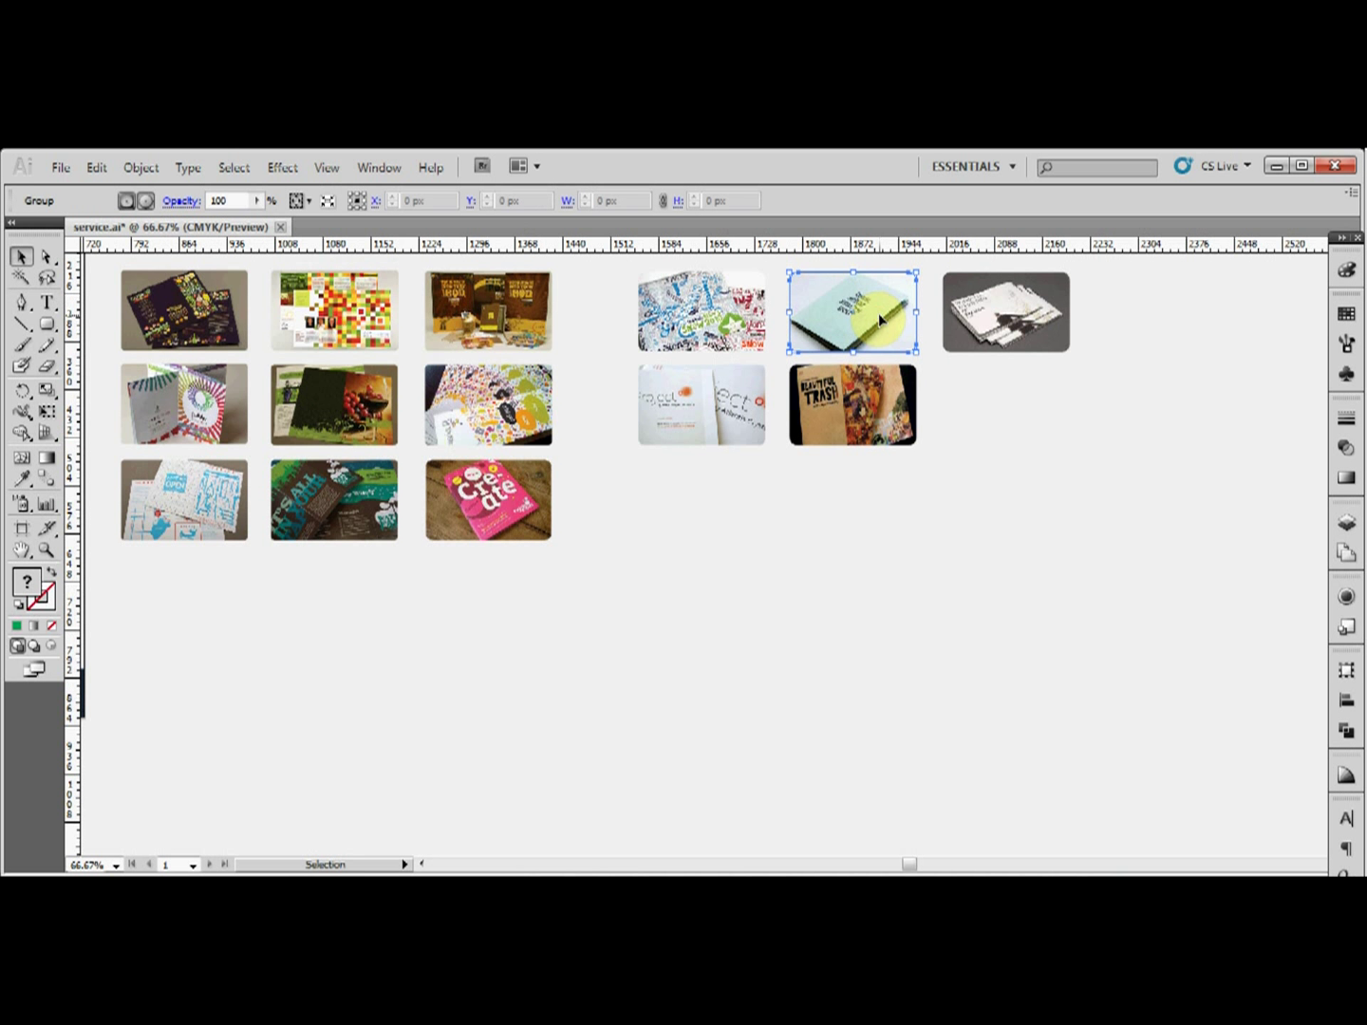
{"action": "double_click", "coordinate": [880, 320]}
{"action": "left_click", "coordinate": [879, 319]}
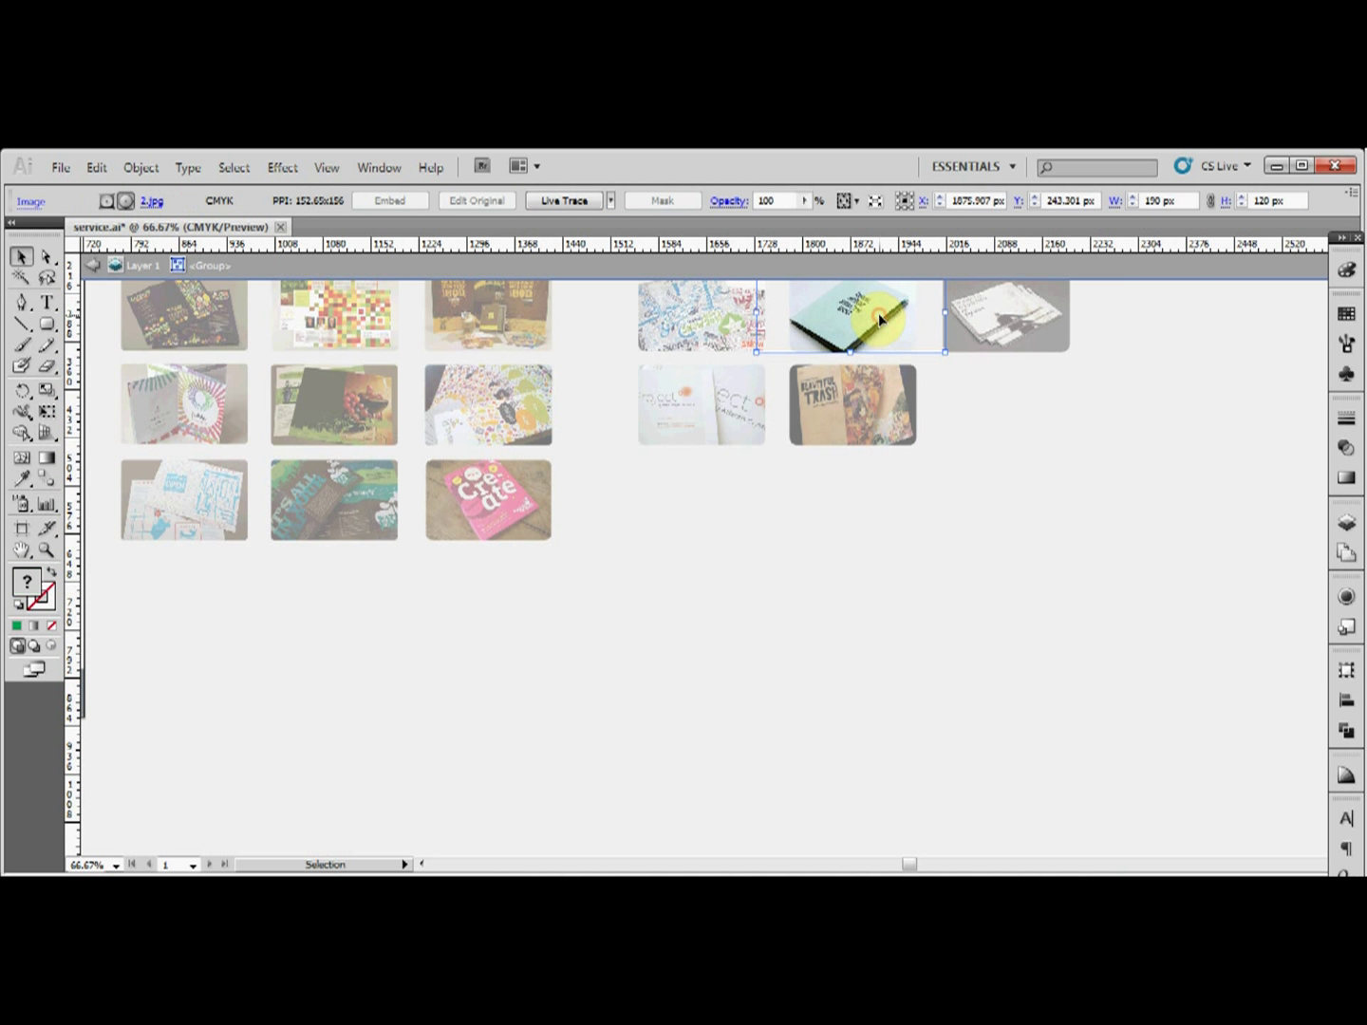
{"action": "left_click_drag", "start_coordinate": [879, 320], "coordinate": [885, 320]}
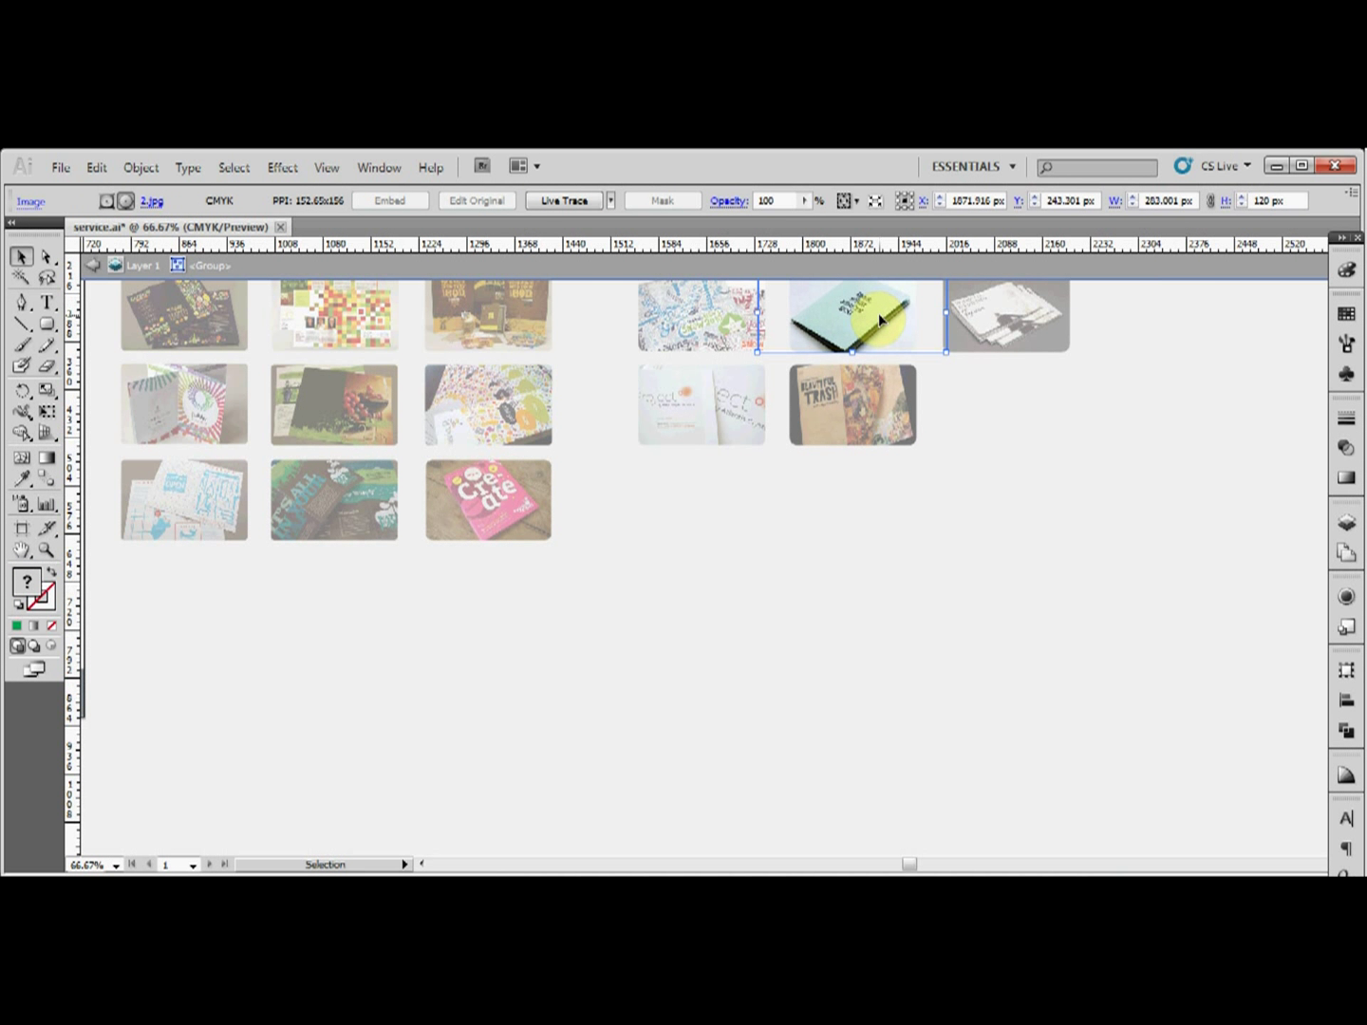
{"action": "double_click", "coordinate": [962, 415]}
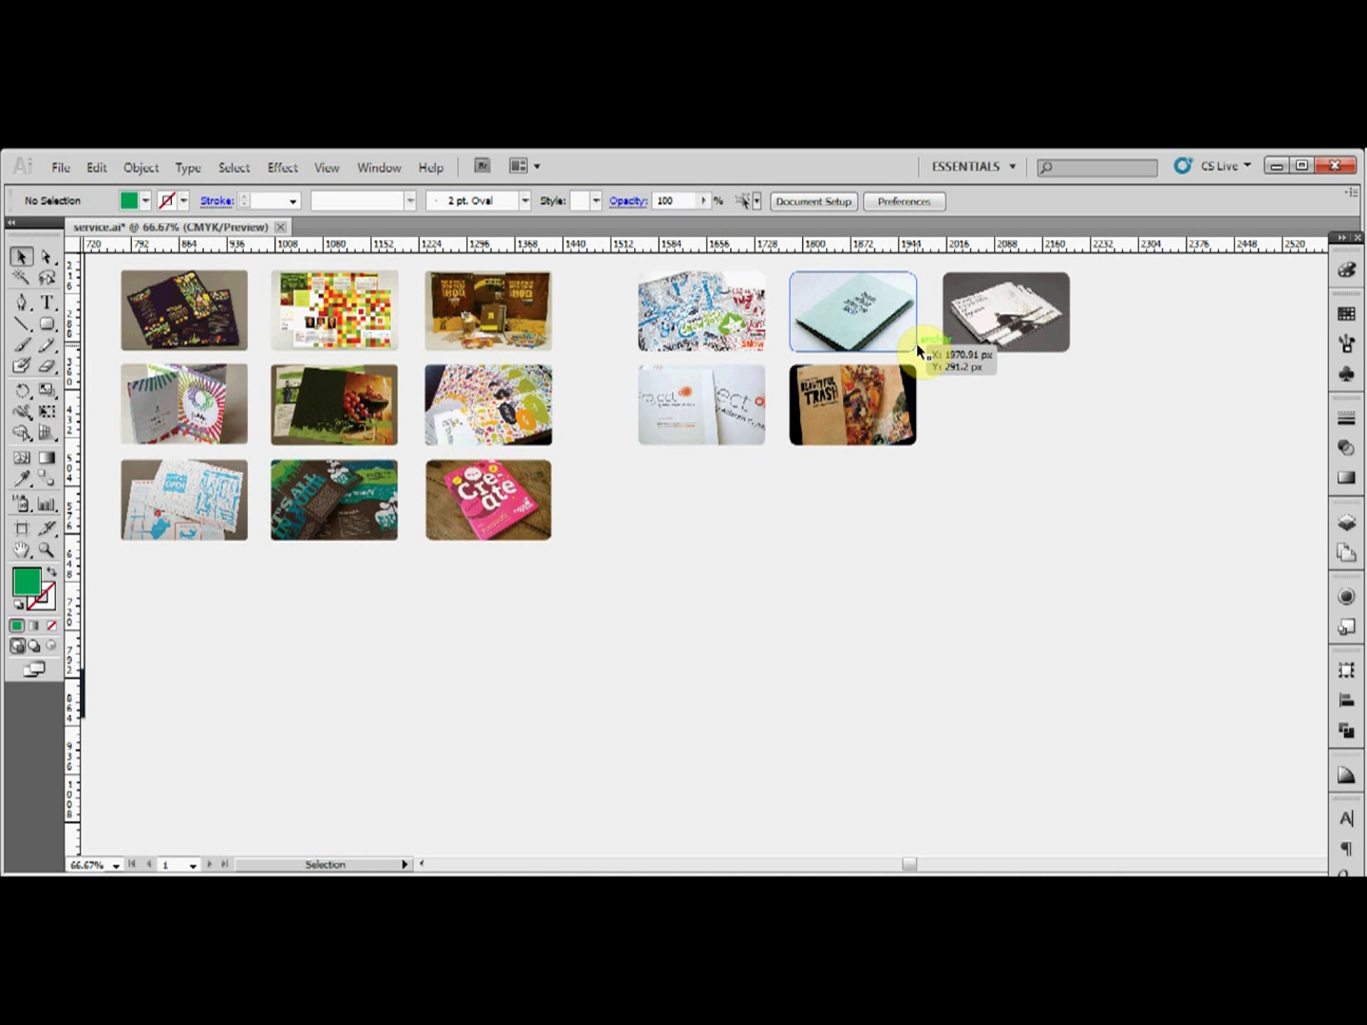
{"action": "left_click", "coordinate": [876, 319]}
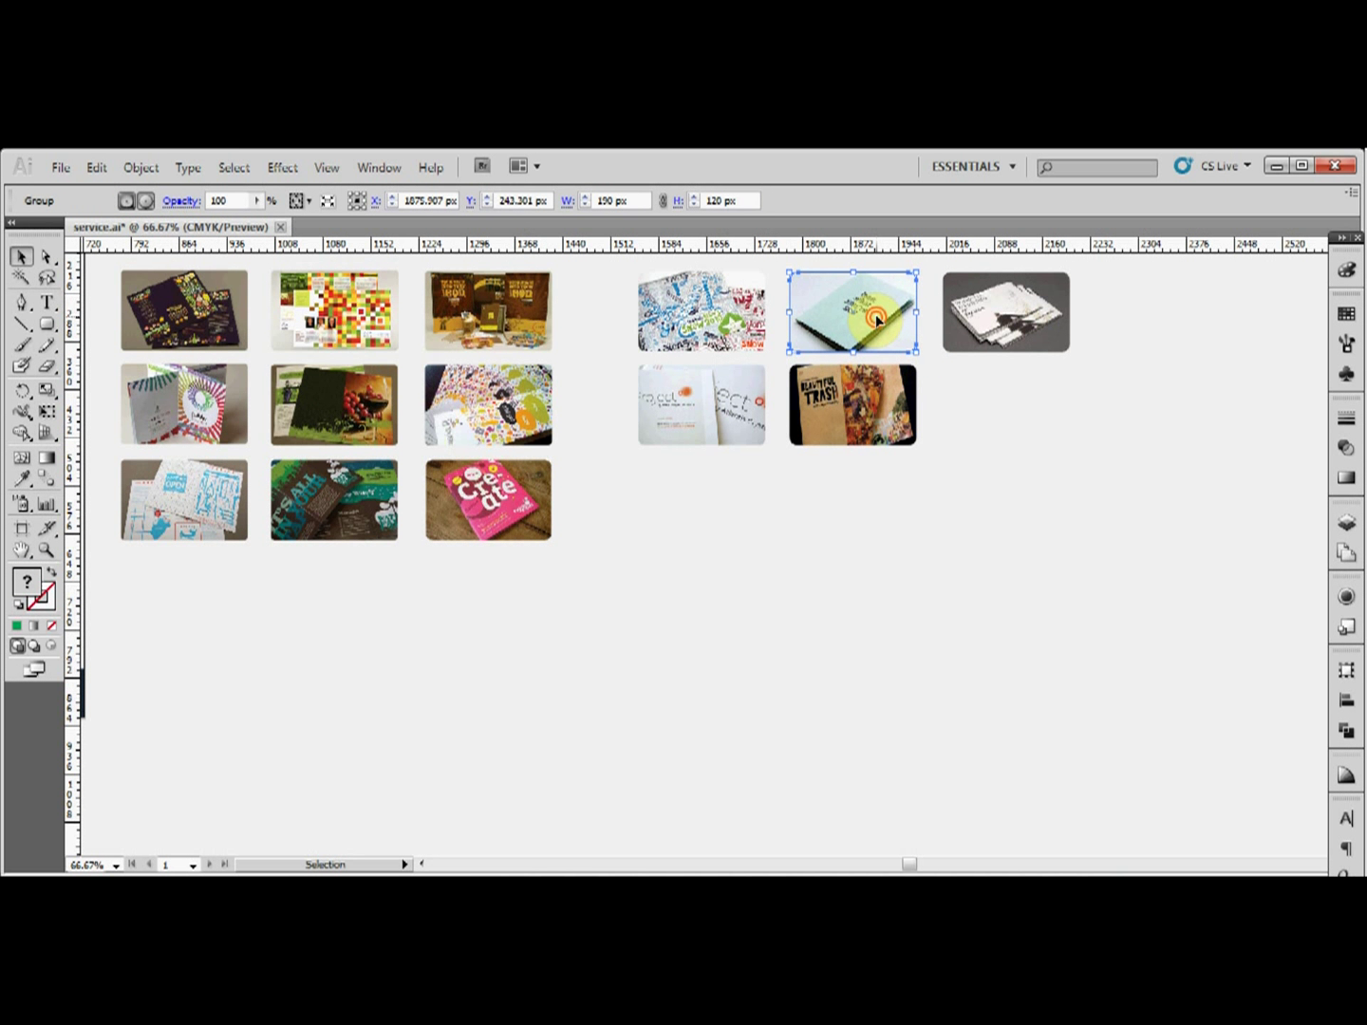
{"action": "double_click", "coordinate": [877, 321]}
{"action": "left_click", "coordinate": [877, 321]}
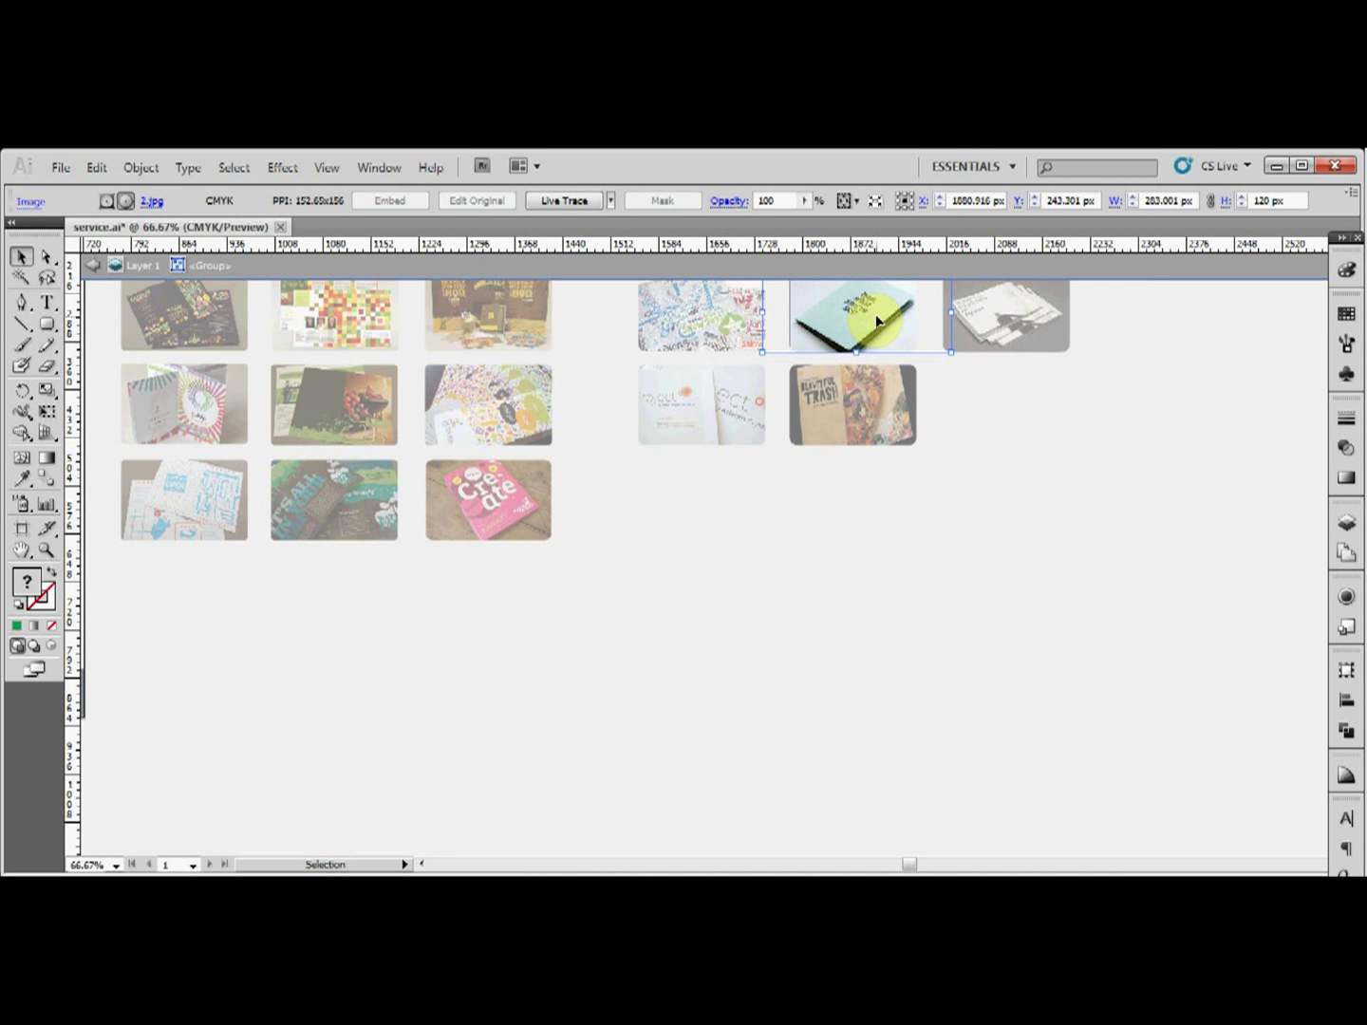
{"action": "left_click", "coordinate": [956, 389]}
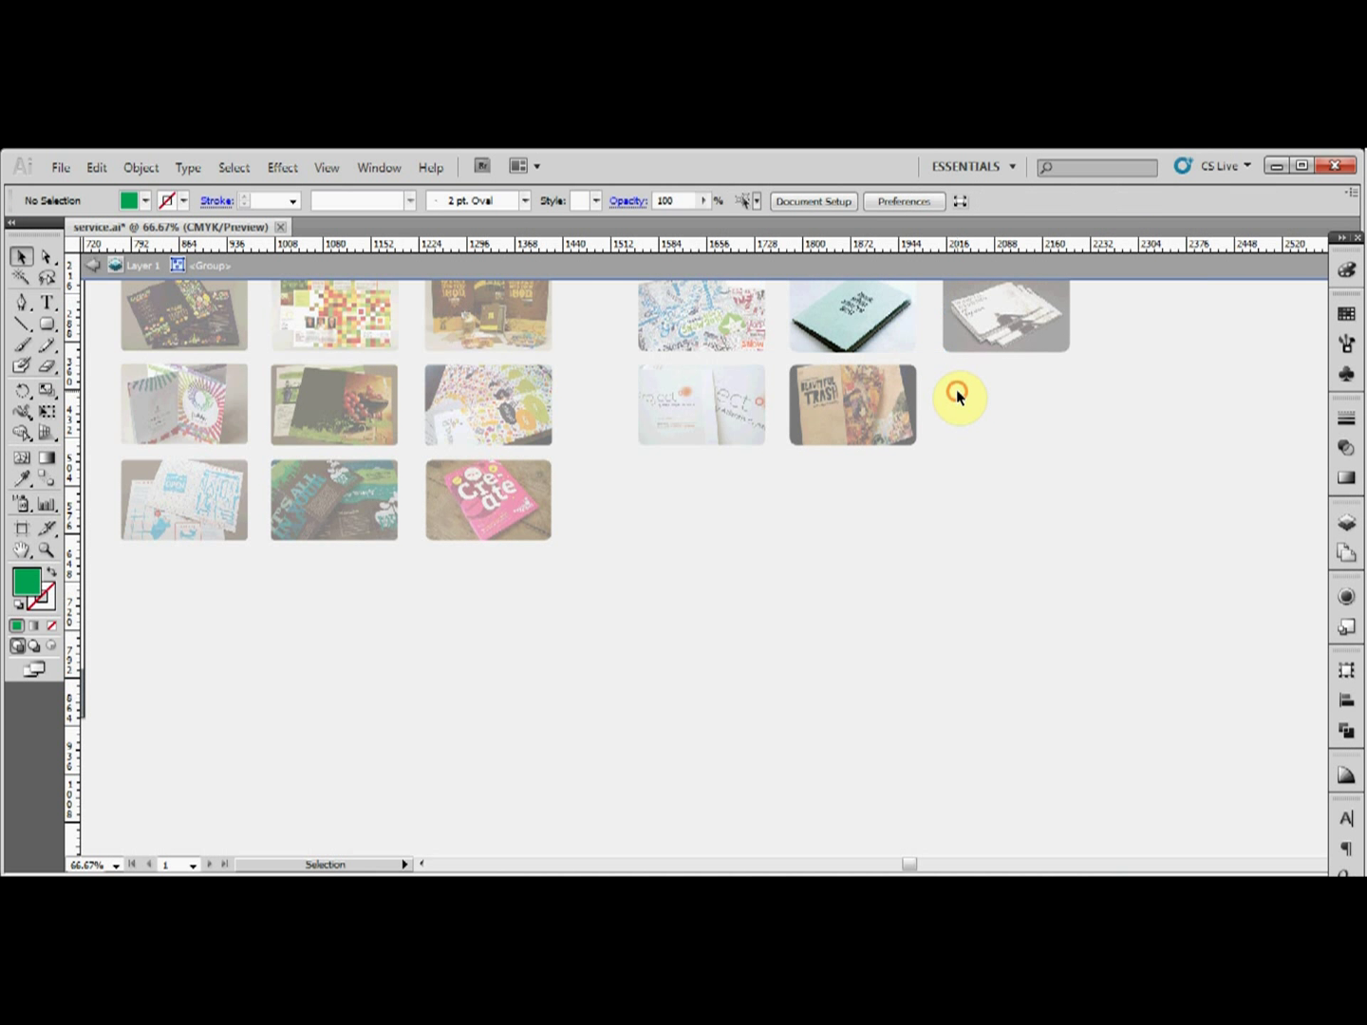
{"action": "left_click", "coordinate": [956, 389]}
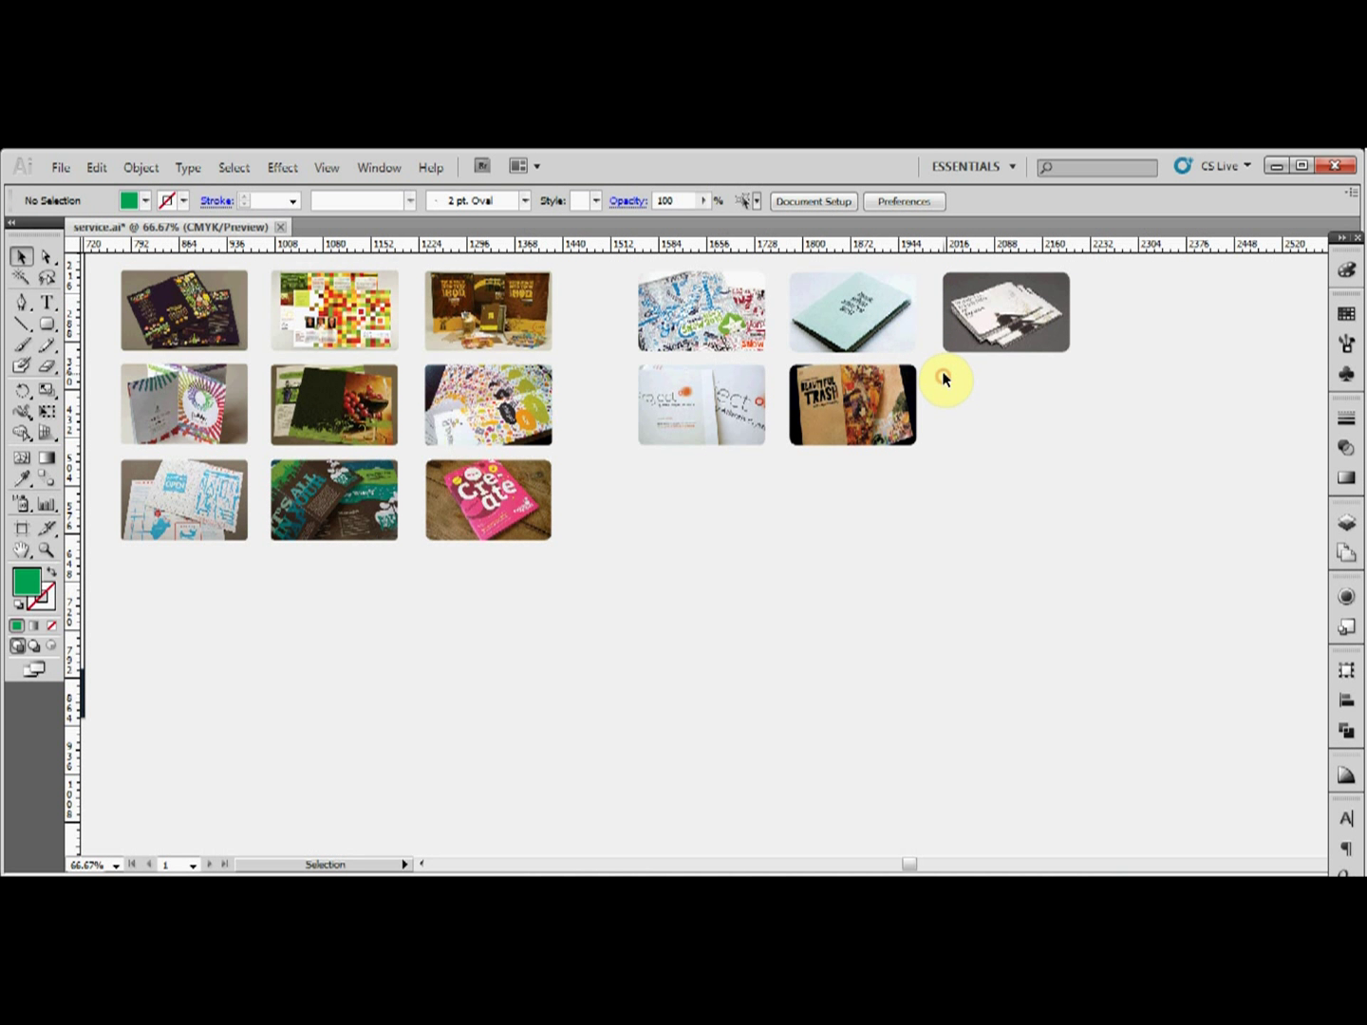
{"action": "left_click", "coordinate": [950, 387]}
Step: Bring the Art of Living image, 6.jpg, from the file window onto the canvas below the Catalogue thumbnails and embed it
{"action": "key", "text": "ctrl+minus"}
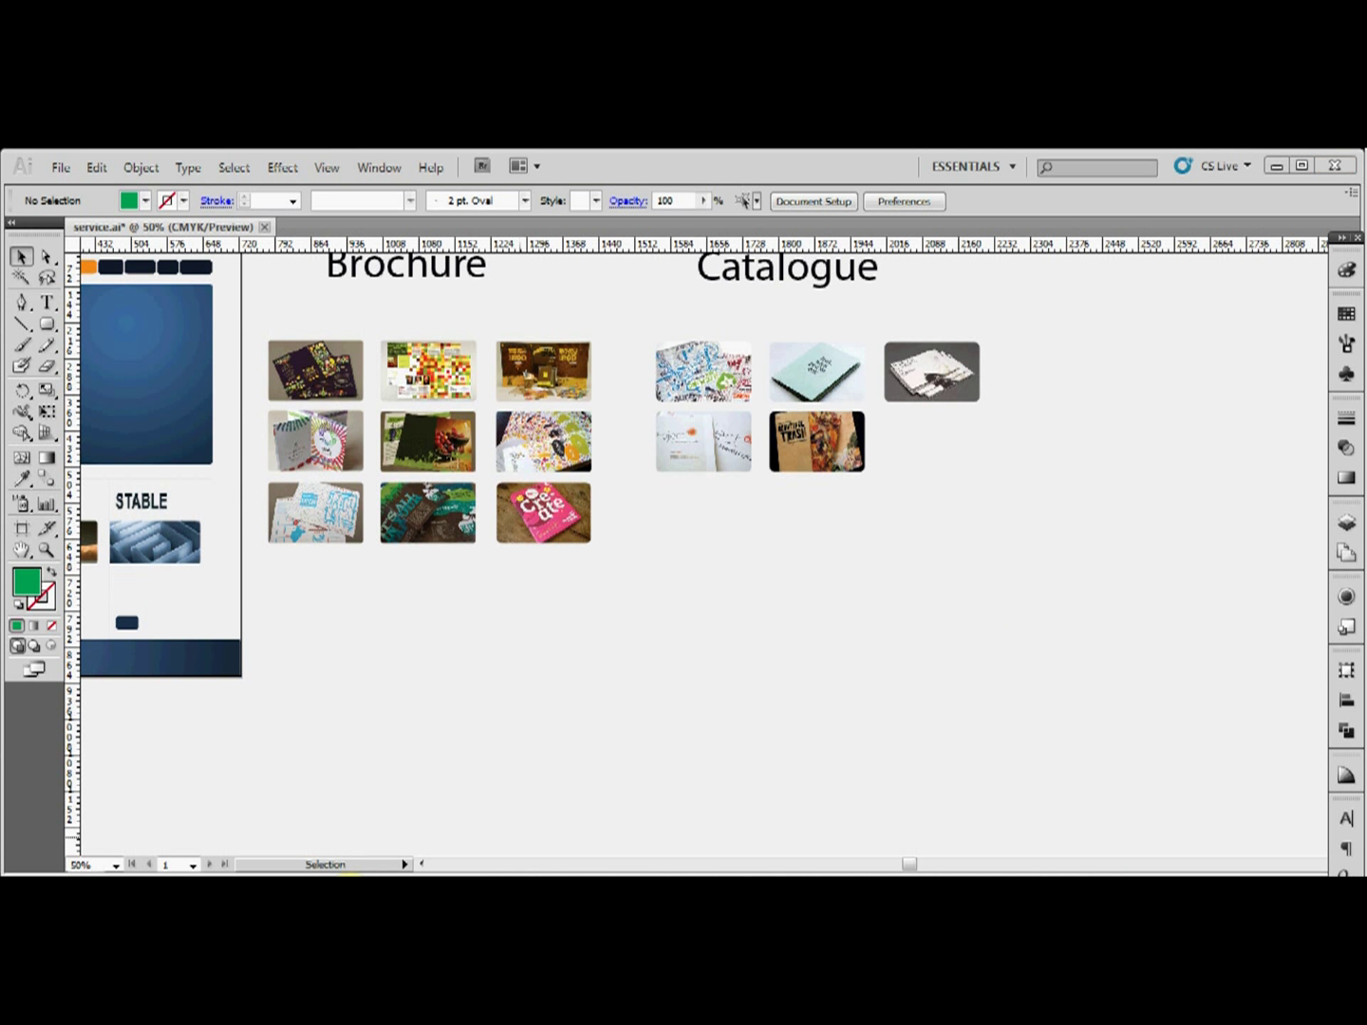
{"action": "key", "text": "alt+Tab"}
{"action": "left_click_drag", "start_coordinate": [740, 422], "coordinate": [929, 568]}
{"action": "left_click", "coordinate": [793, 231]}
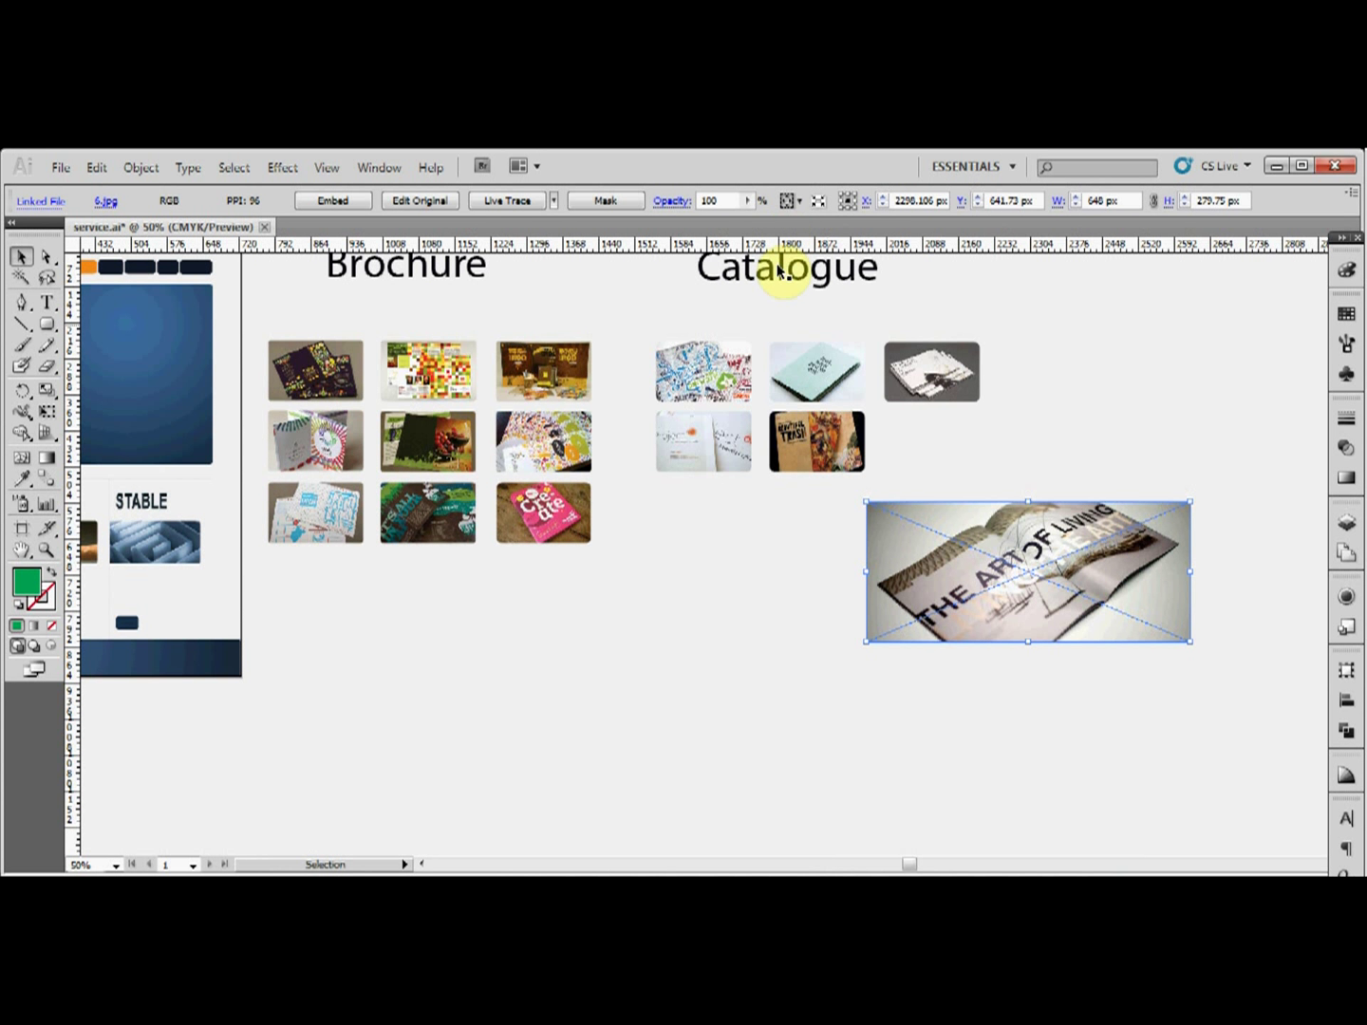
{"action": "left_click", "coordinate": [758, 591]}
{"action": "left_click", "coordinate": [995, 562]}
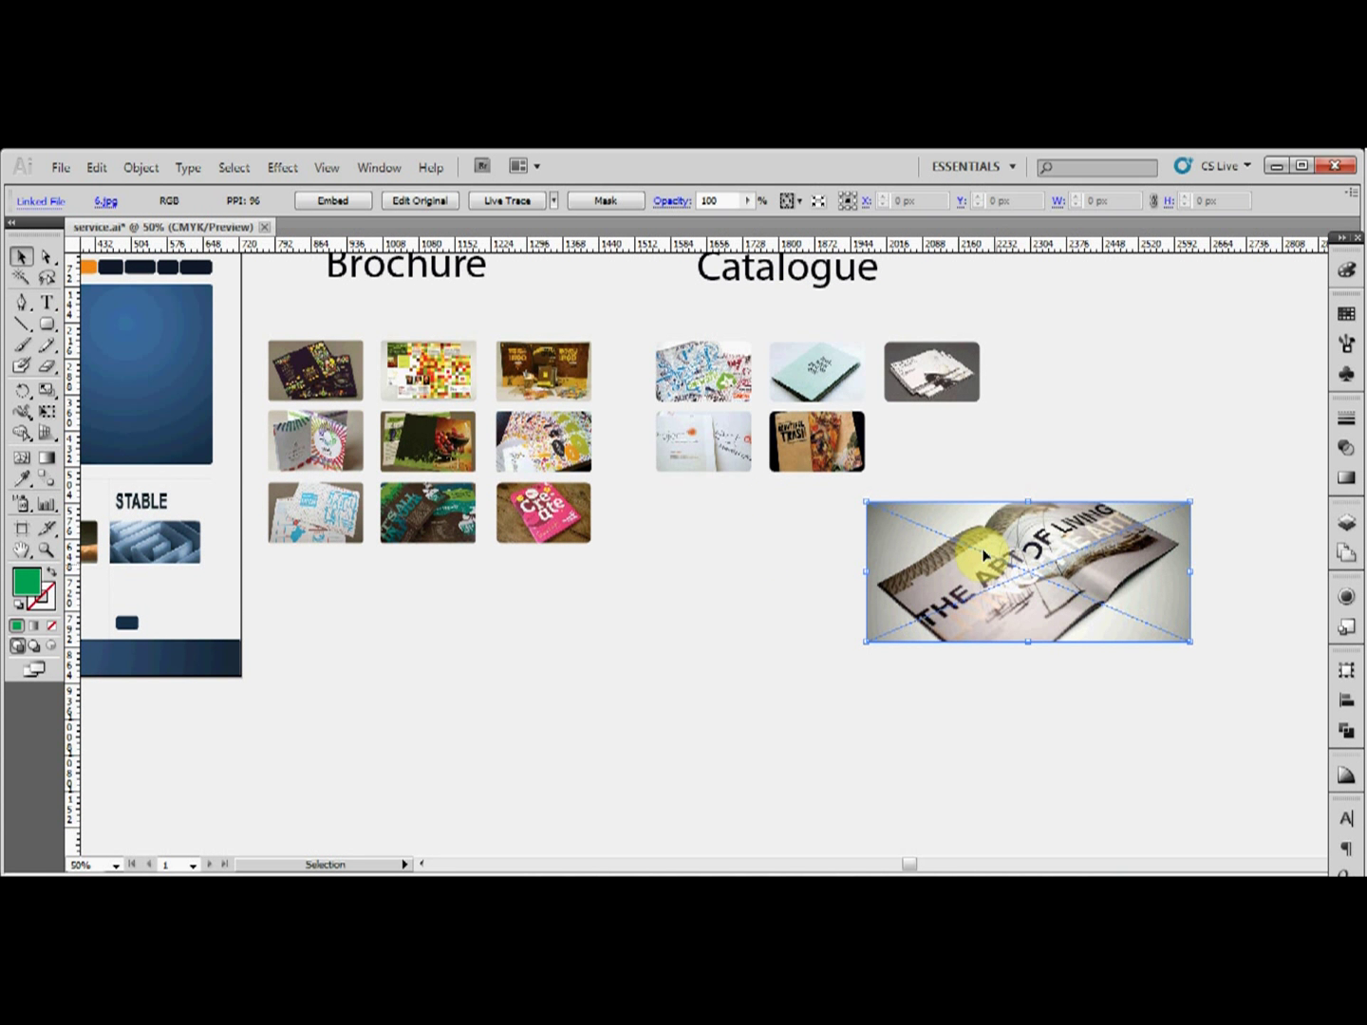
{"action": "left_click", "coordinate": [332, 200]}
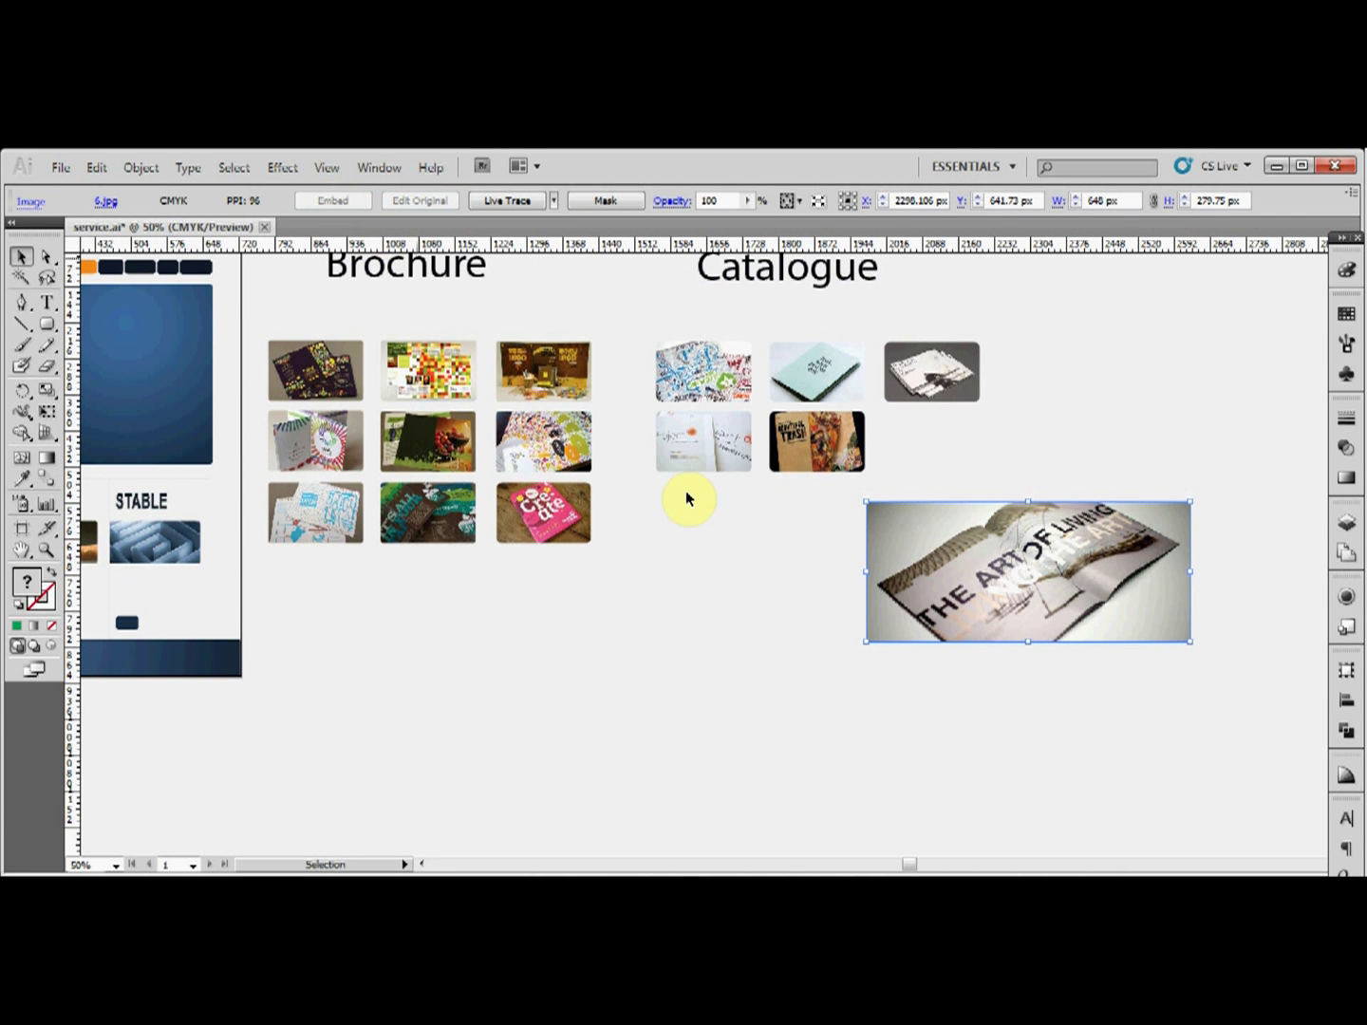
{"action": "left_click", "coordinate": [717, 575]}
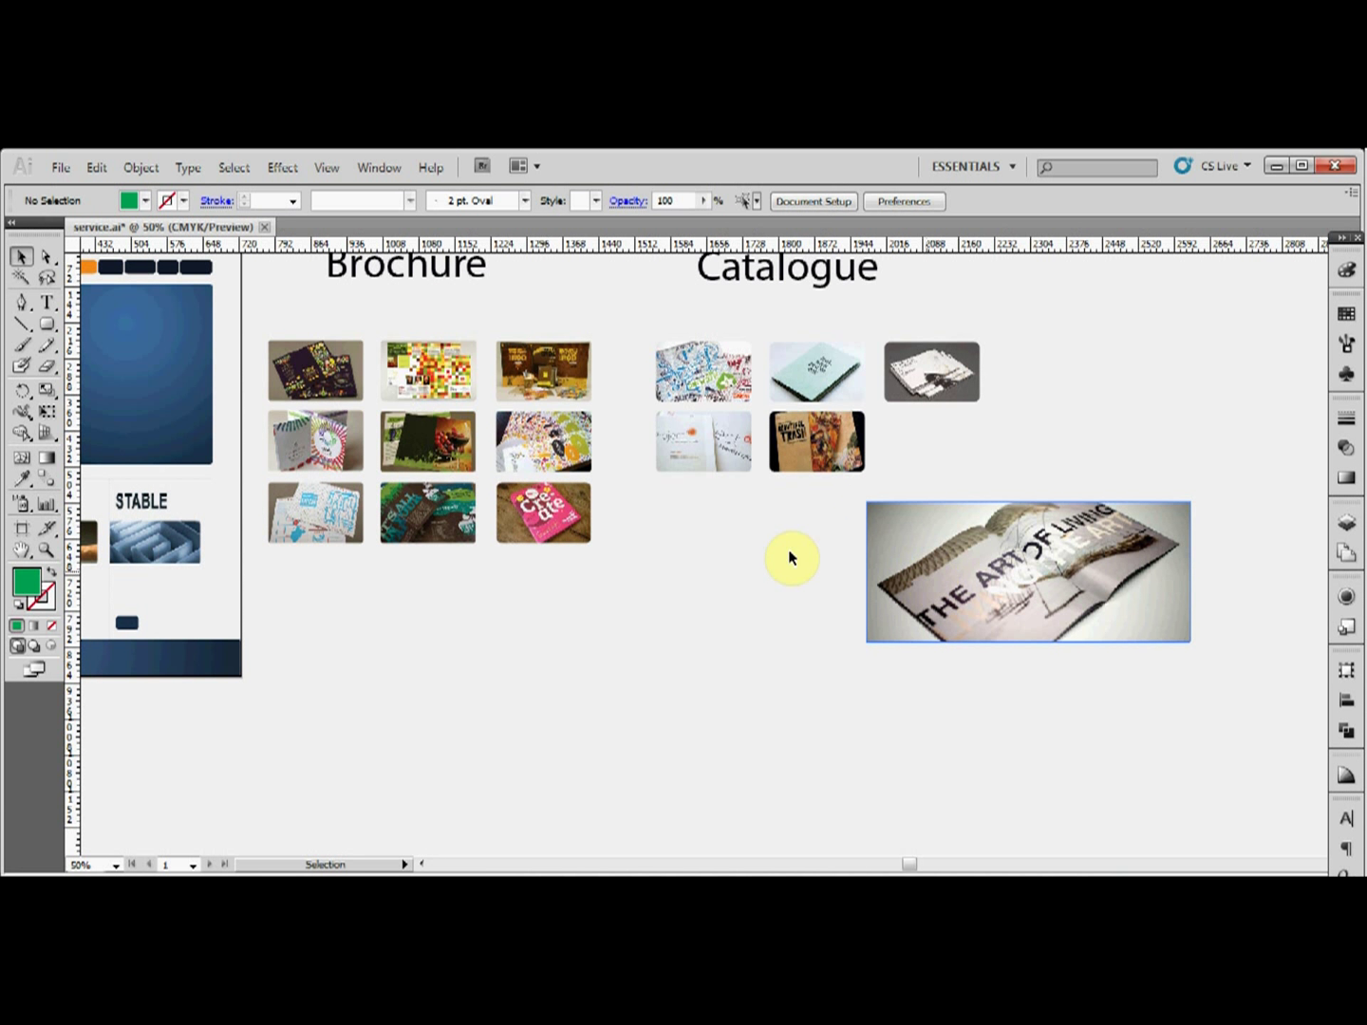
Step: Draw a green rounded rectangle in the empty area below the Catalogue thumbnails and size it to 190 × 120 px
{"action": "left_click", "coordinate": [44, 303]}
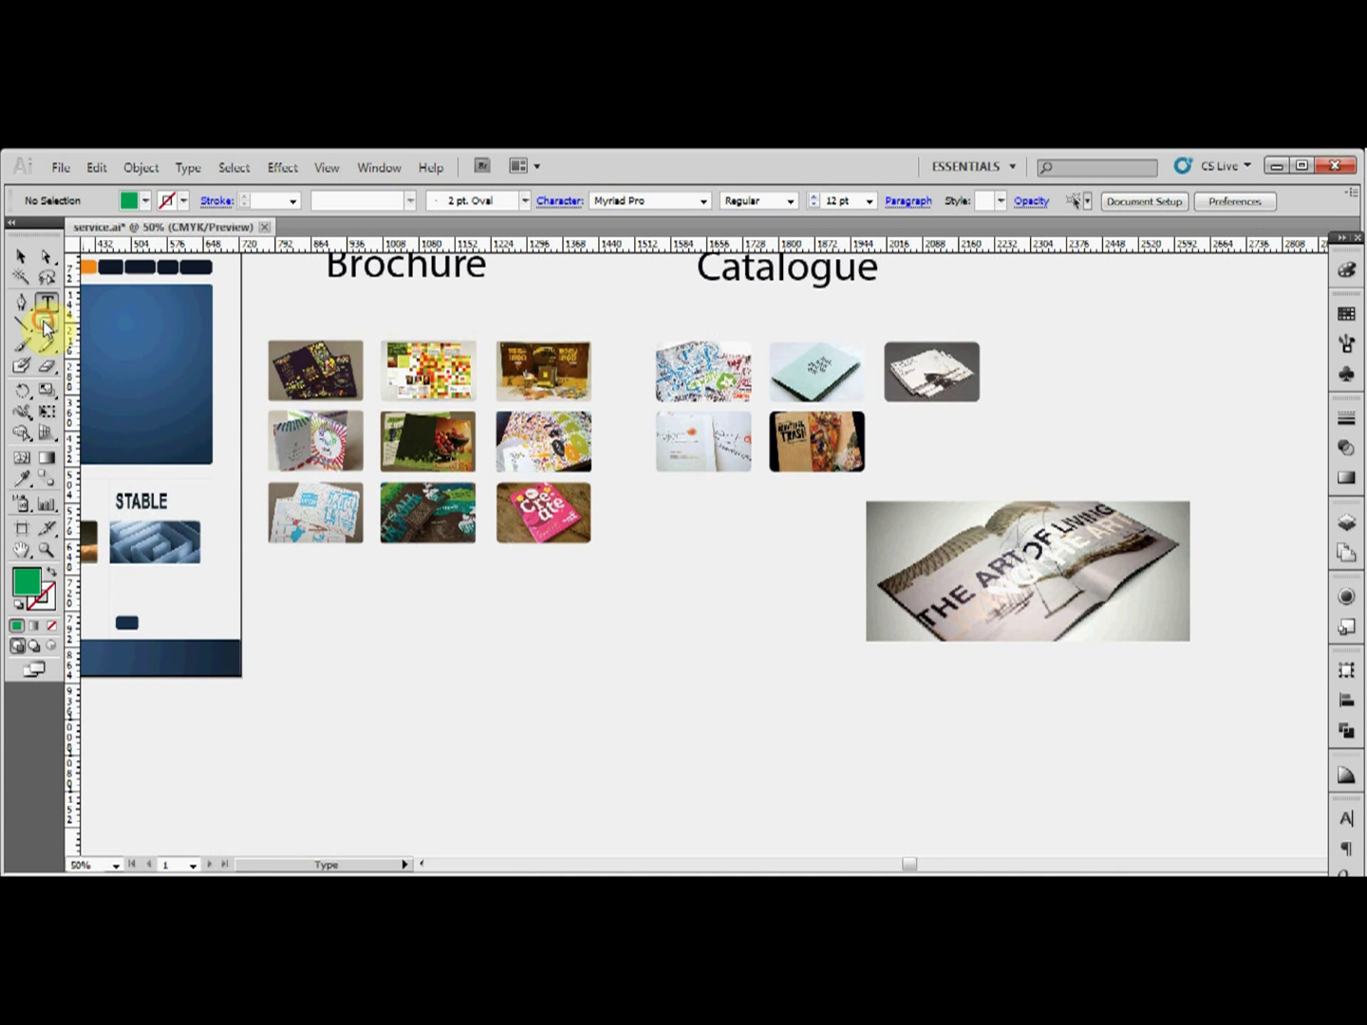
{"action": "left_click", "coordinate": [46, 323]}
{"action": "left_click_drag", "start_coordinate": [669, 579], "coordinate": [770, 631]}
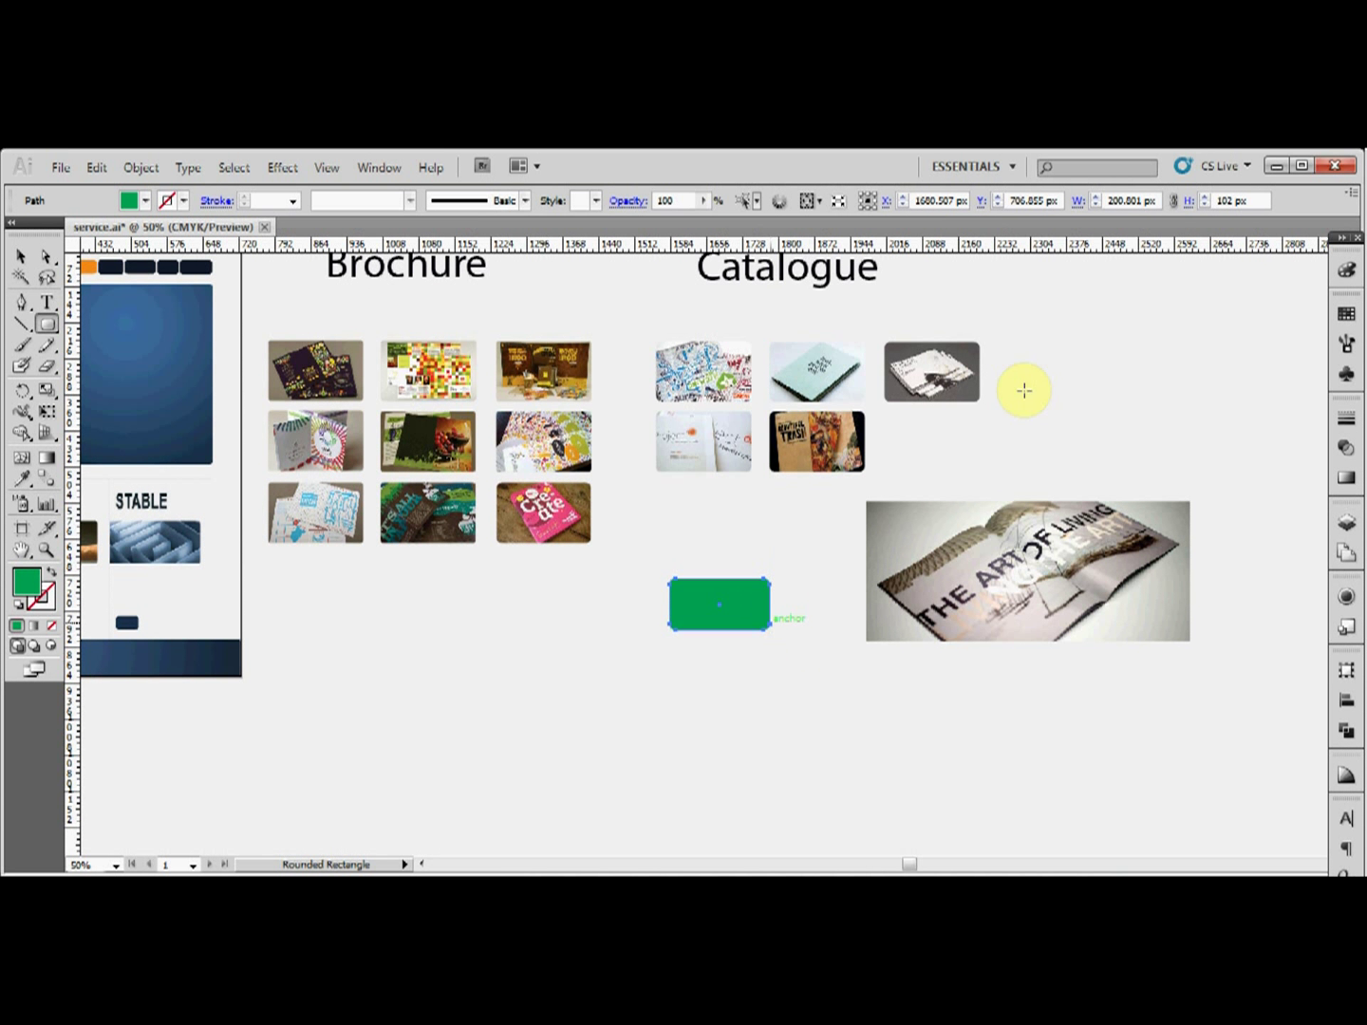
{"action": "double_click", "coordinate": [1105, 200]}
{"action": "type", "text": "1"}
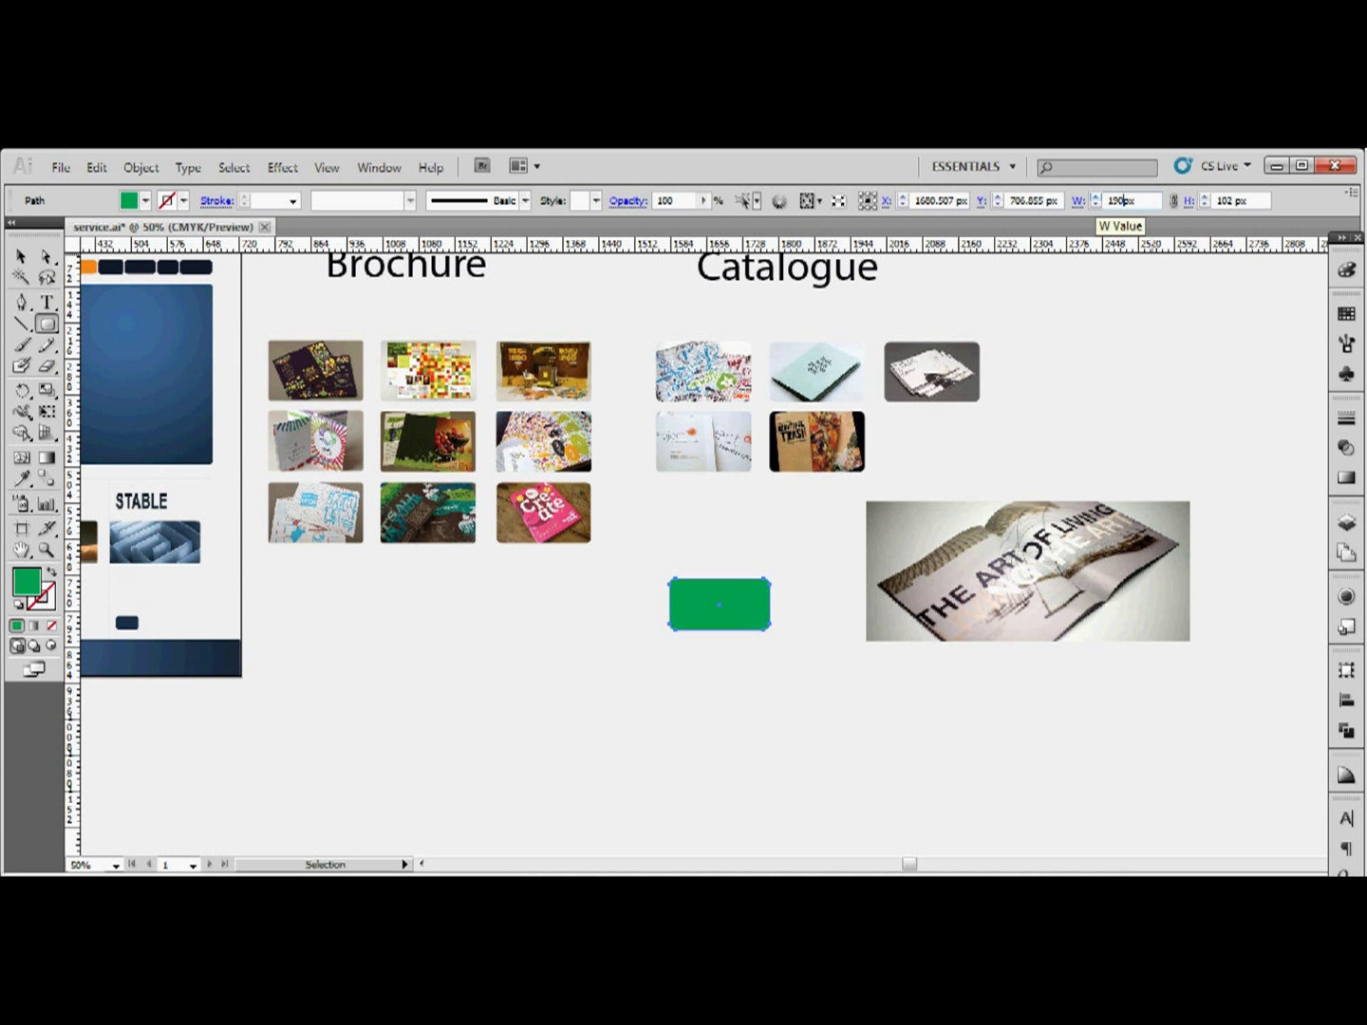
{"action": "type", "text": "90"}
{"action": "double_click", "coordinate": [1210, 201]}
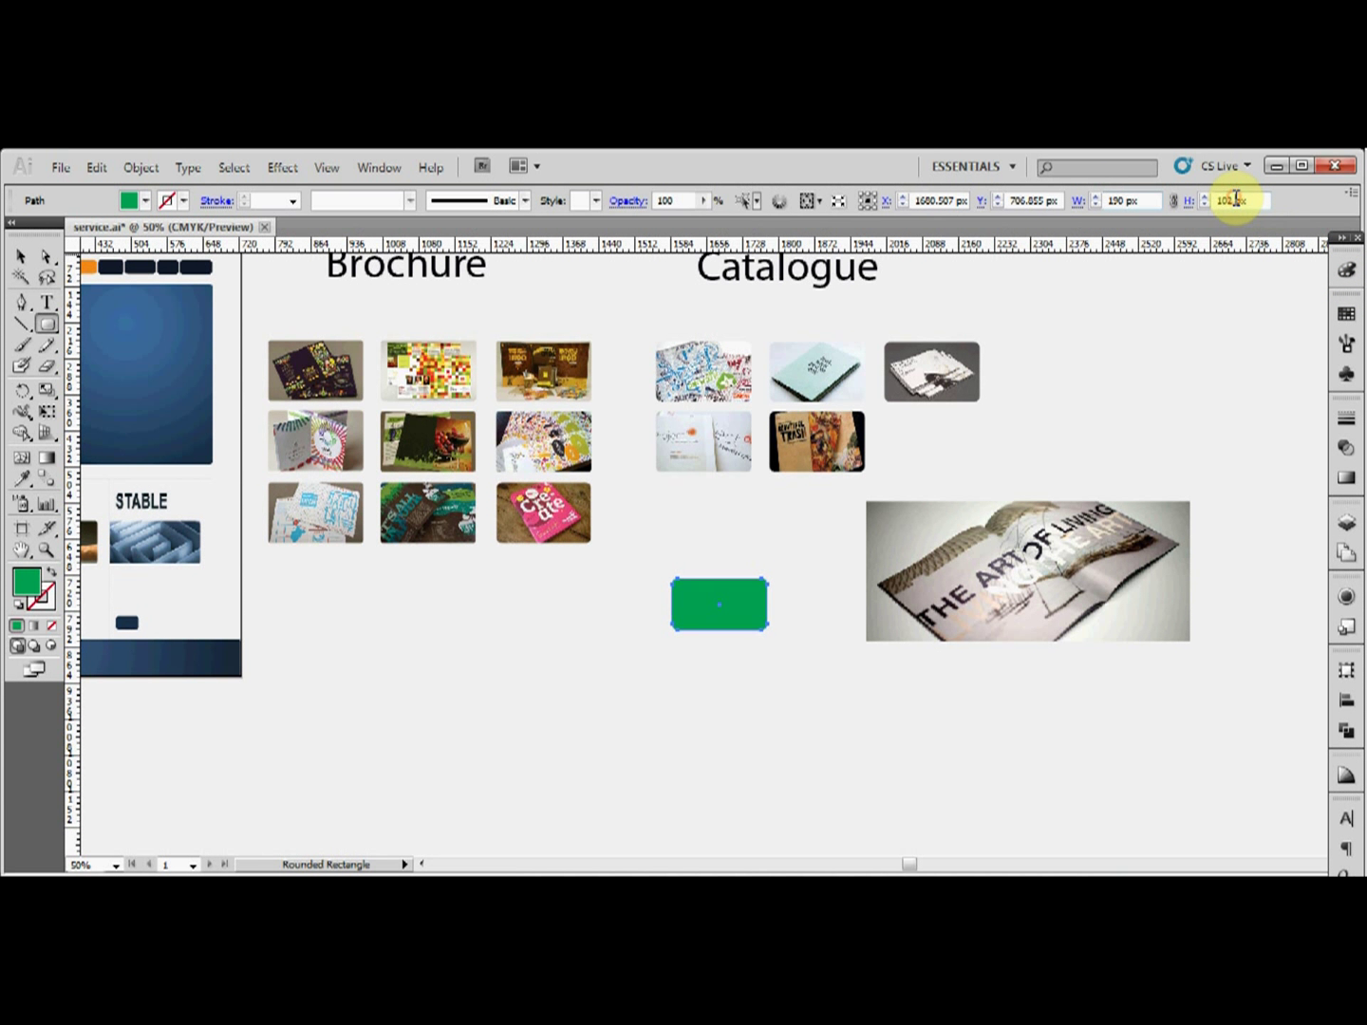
{"action": "type", "text": "1"}
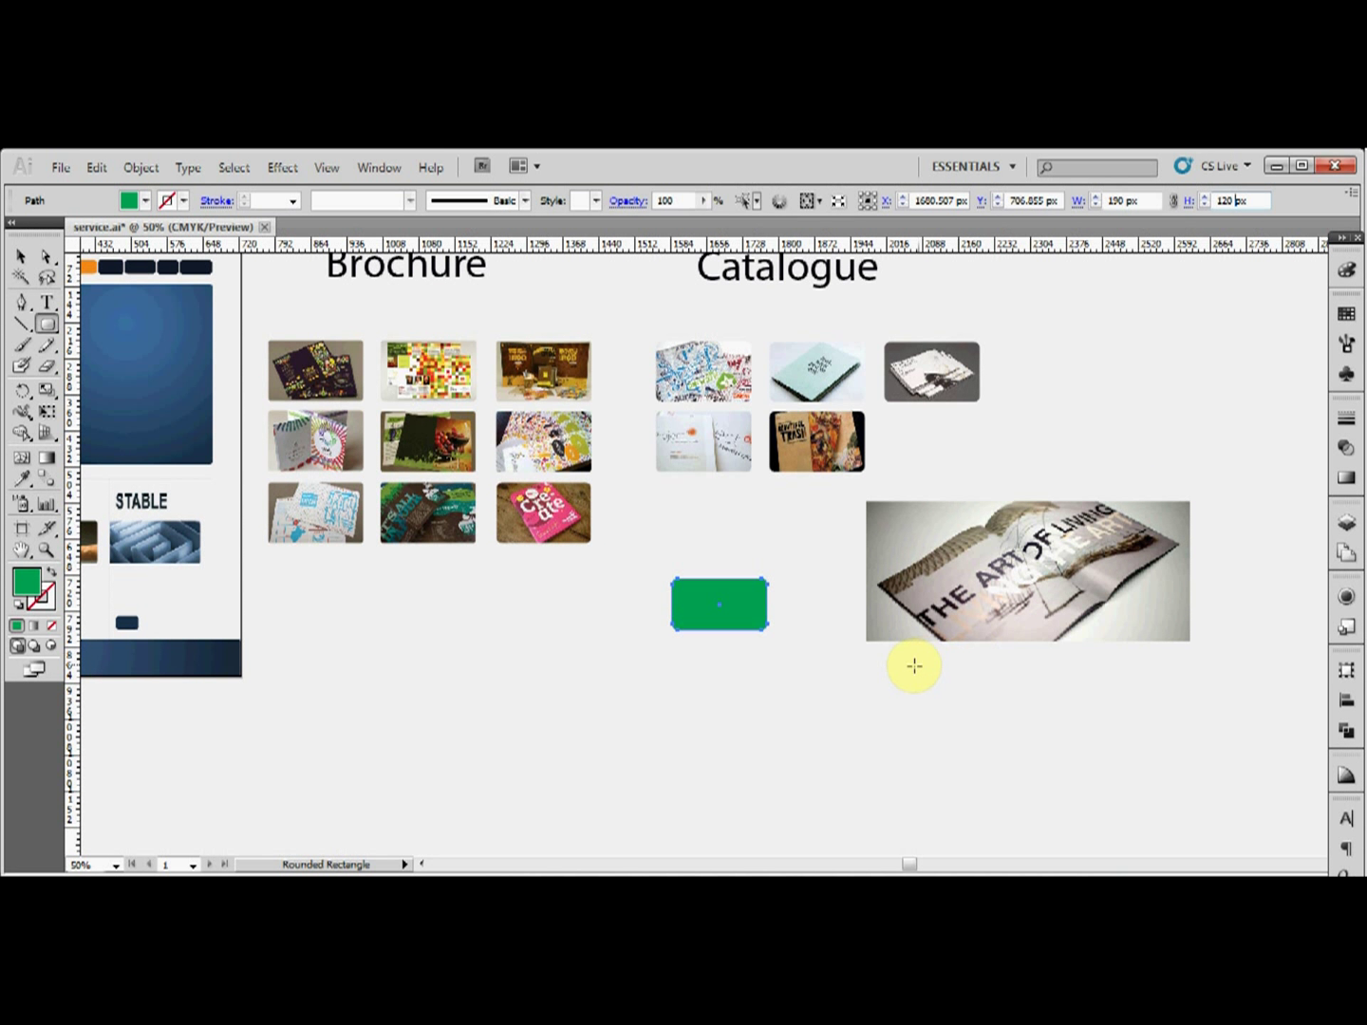
{"action": "type", "text": "20"}
{"action": "key", "text": "Return"}
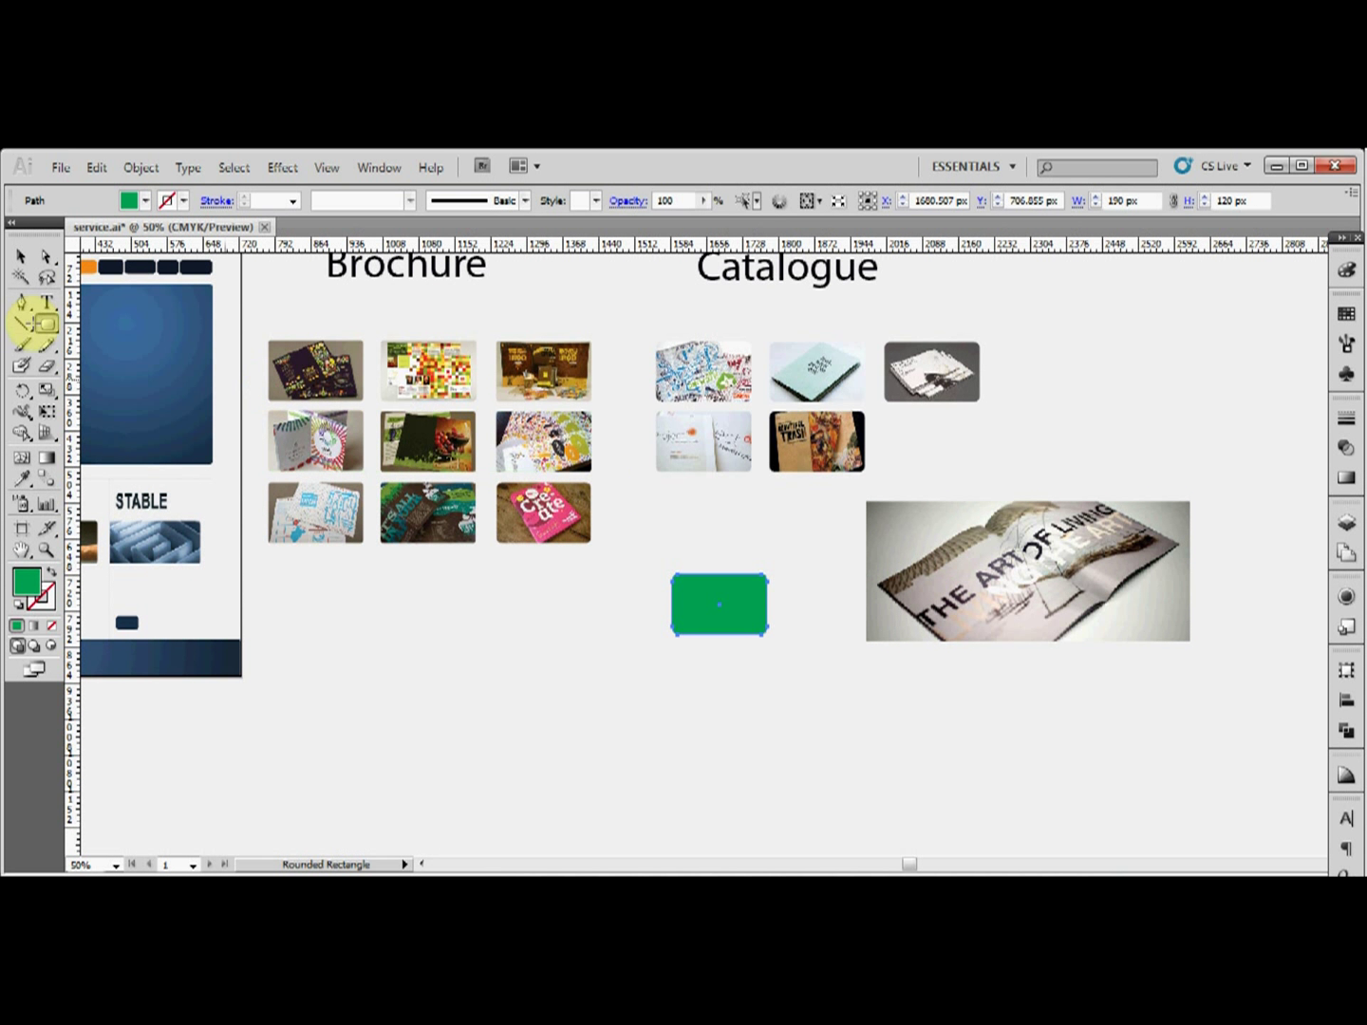
Step: Scale the Art of Living image down to about 278 × 120 px, matching the height of the adjacent green rectangle
{"action": "left_click", "coordinate": [21, 257]}
{"action": "left_click_drag", "start_coordinate": [962, 610], "coordinate": [915, 634]}
{"action": "left_click_drag", "start_coordinate": [1098, 707], "coordinate": [1065, 636]}
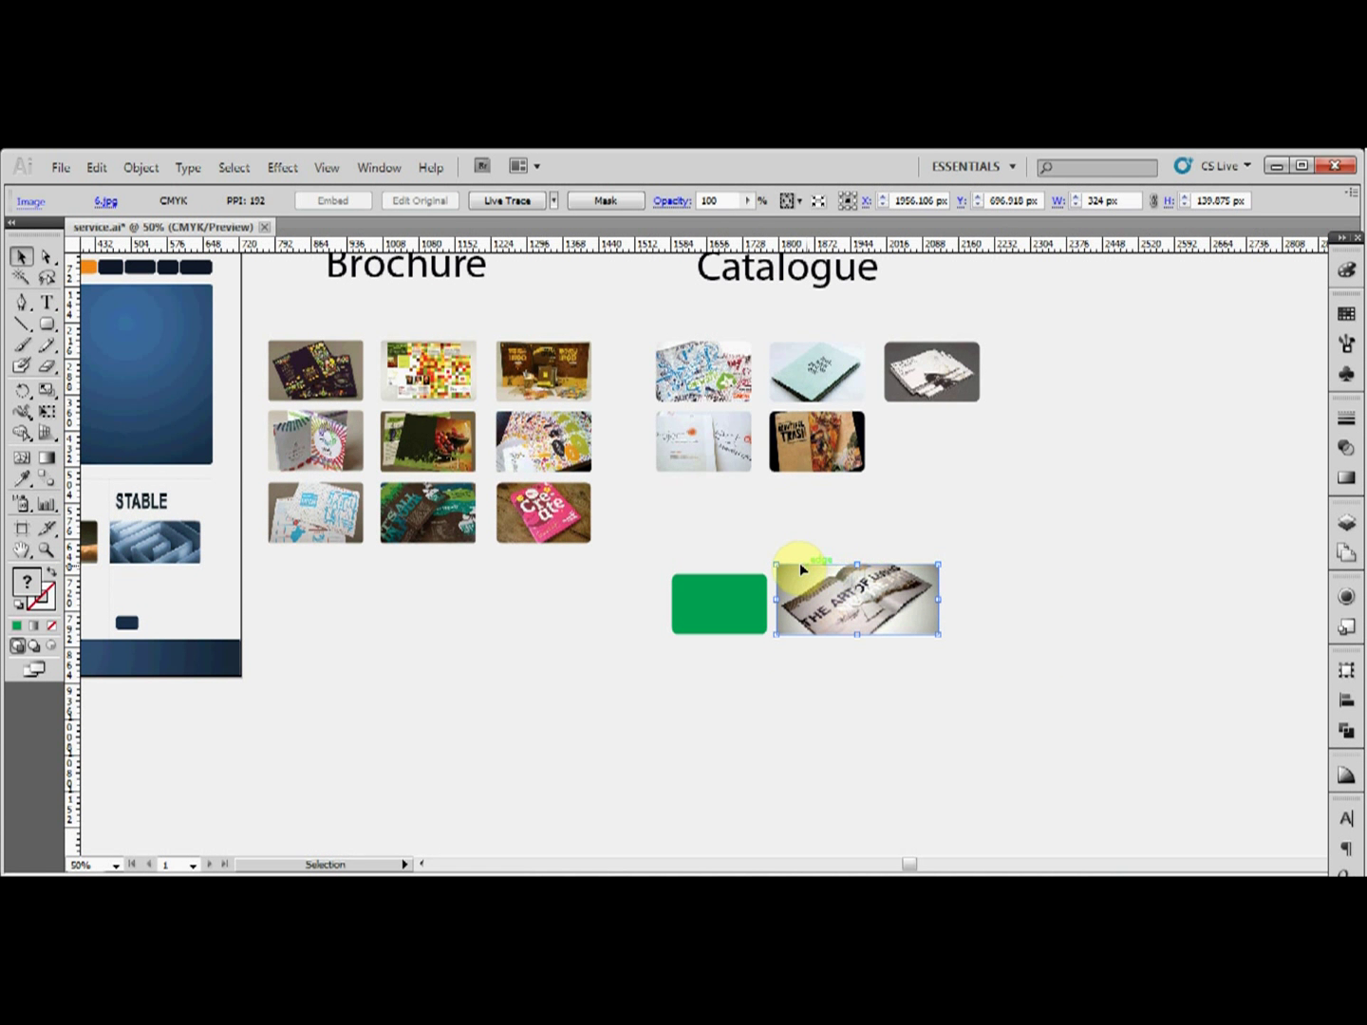
{"action": "left_click_drag", "start_coordinate": [781, 564], "coordinate": [779, 569]}
{"action": "left_click", "coordinate": [935, 657]}
Step: Slide the Art of Living image partly behind the green rounded rectangle and make a clipping mask from the two objects
{"action": "left_click_drag", "start_coordinate": [873, 608], "coordinate": [757, 605]}
{"action": "left_click", "coordinate": [716, 609], "text": "shift"}
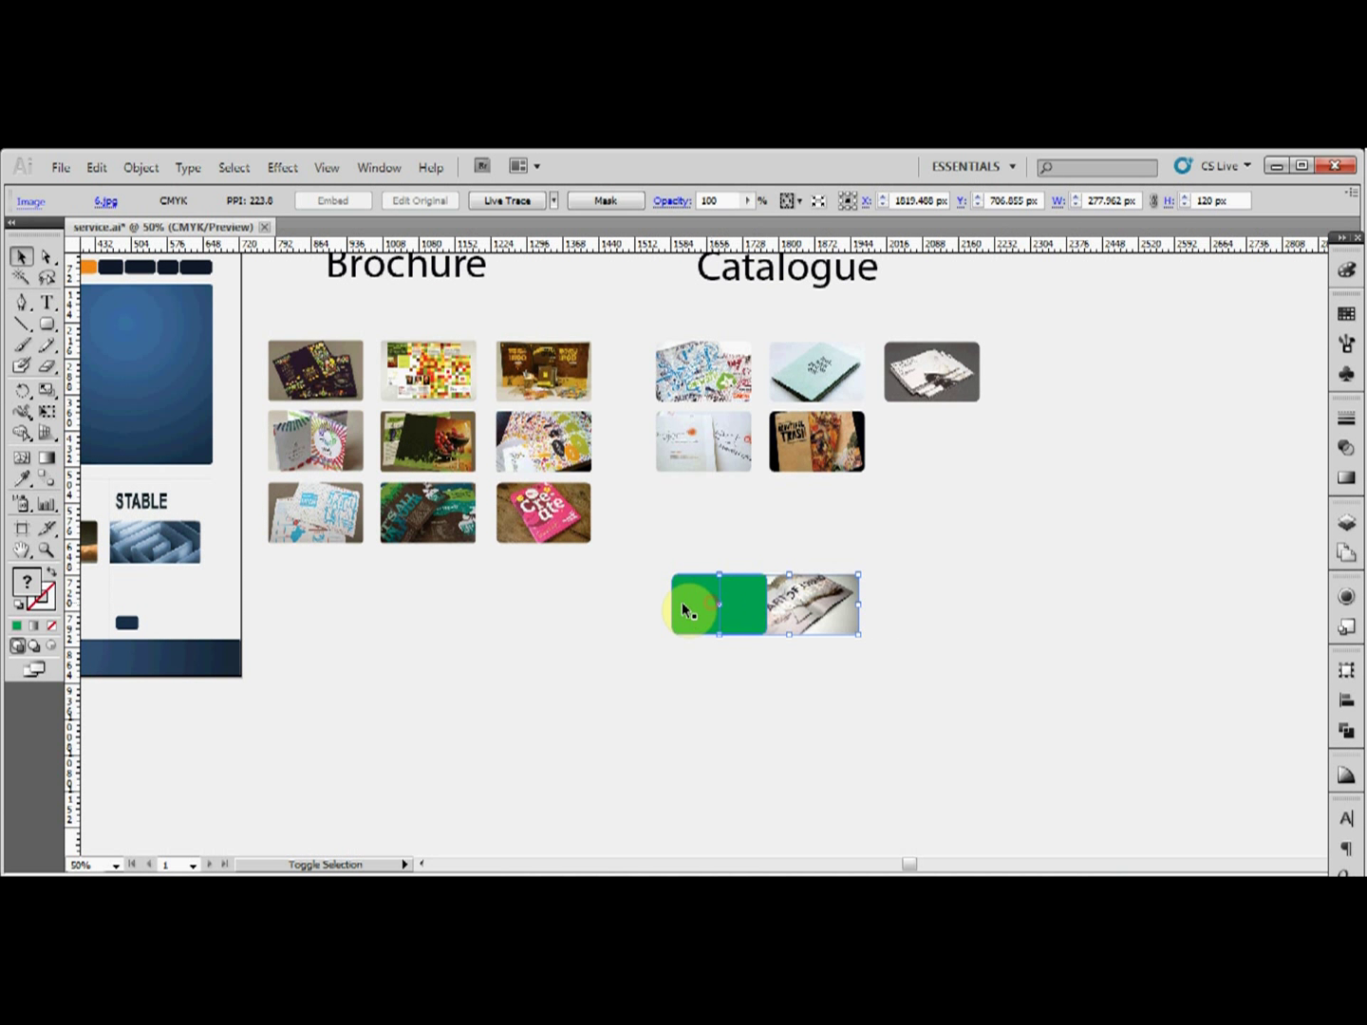
{"action": "right_click", "coordinate": [682, 602]}
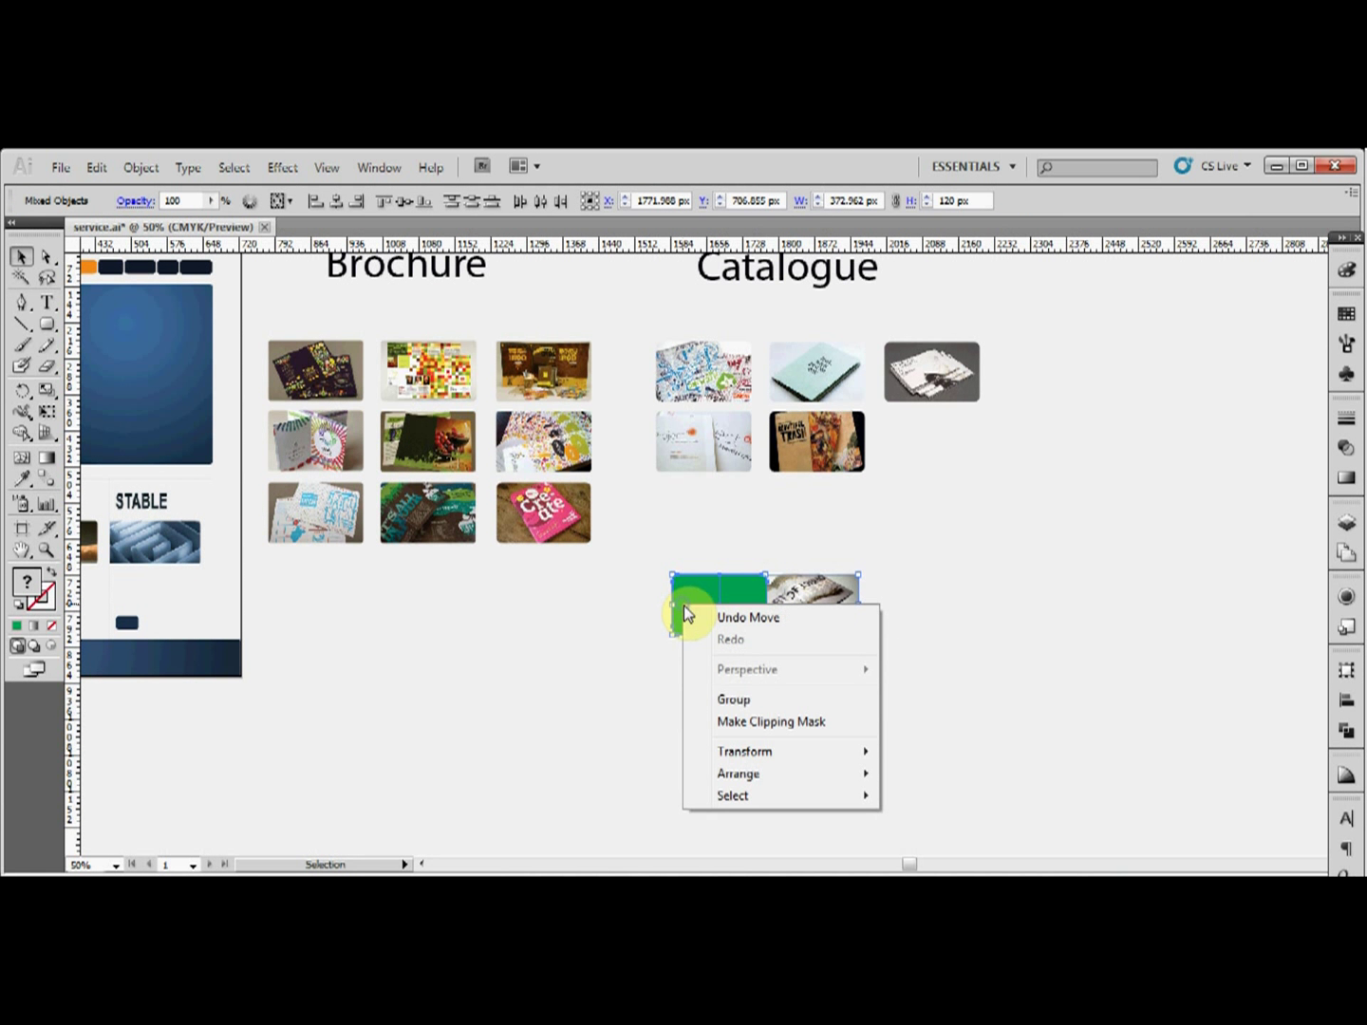
{"action": "left_click", "coordinate": [782, 723]}
{"action": "left_click", "coordinate": [780, 723]}
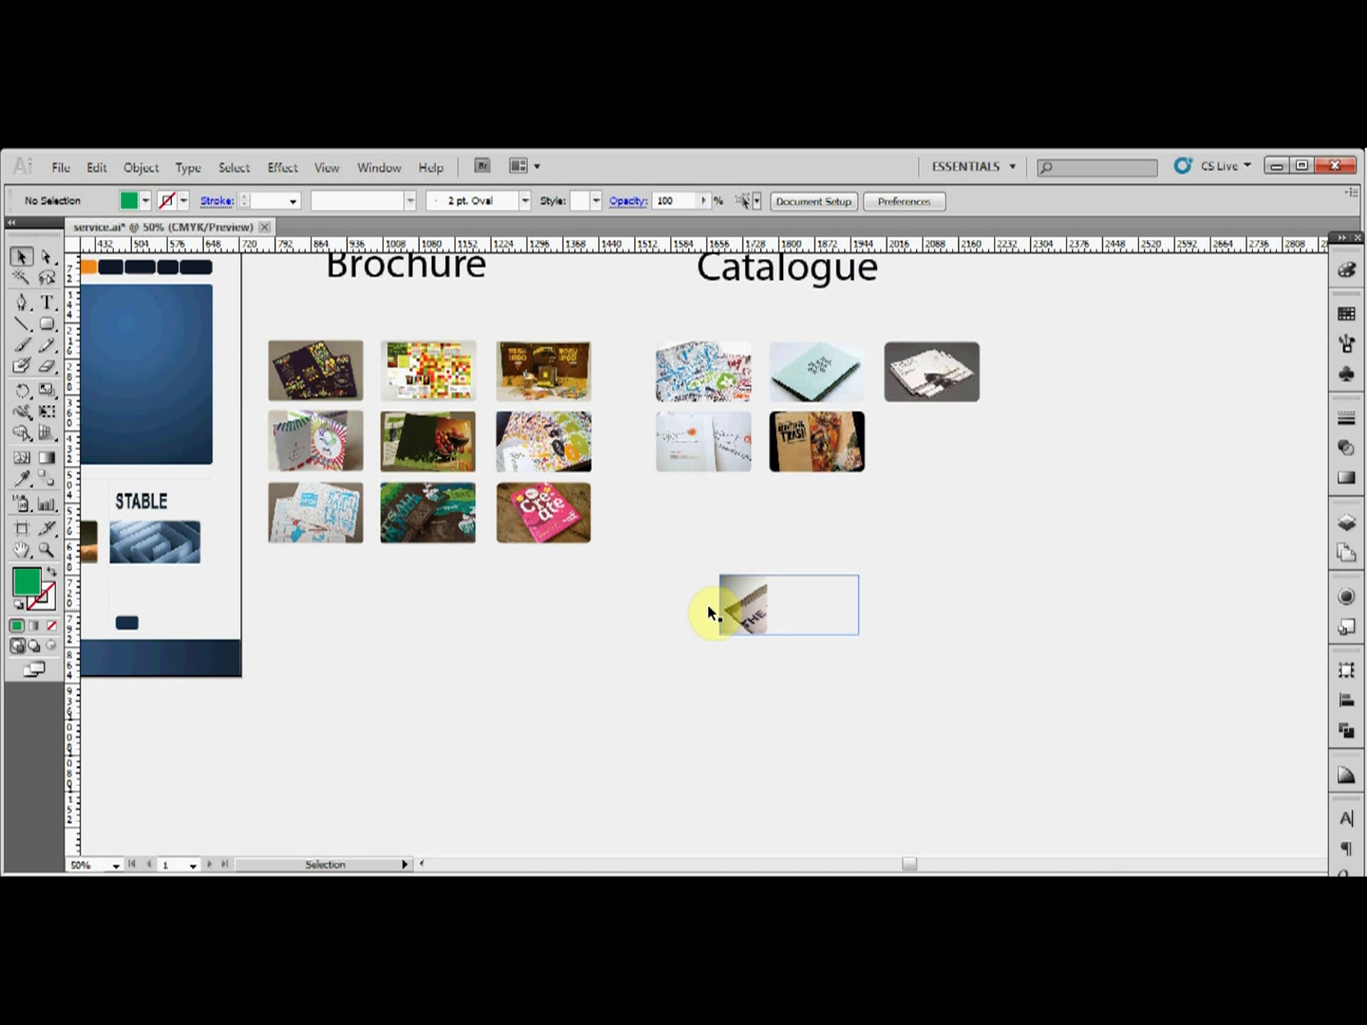
Step: Isolate the Art of Living clip group and shift its image left to X about 1705 px so it fills the rounded frame
{"action": "left_click", "coordinate": [737, 607]}
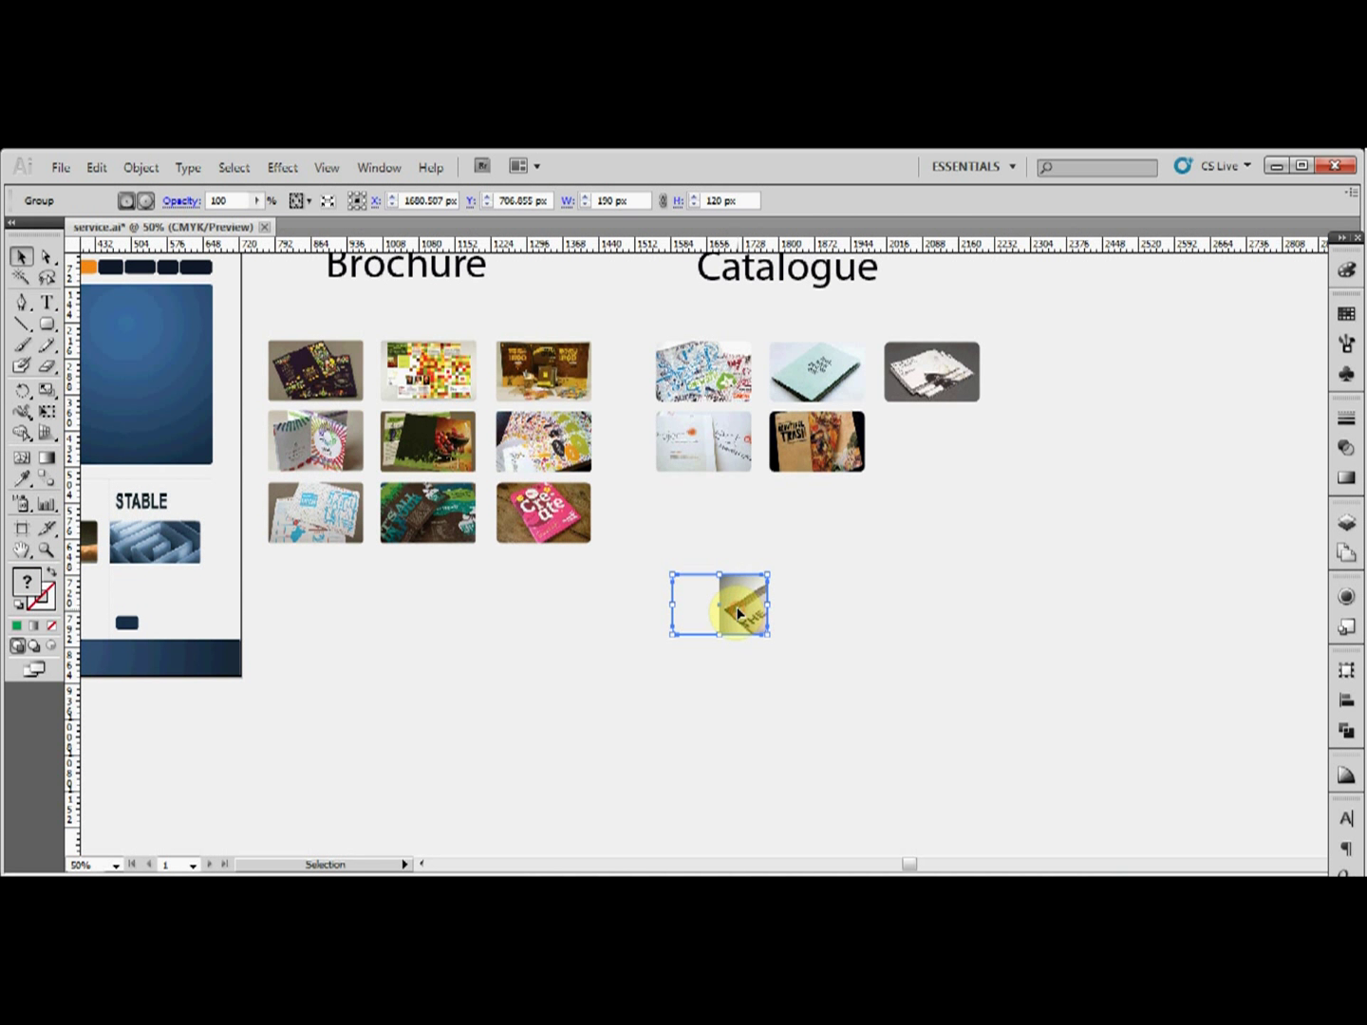
{"action": "double_click", "coordinate": [727, 606]}
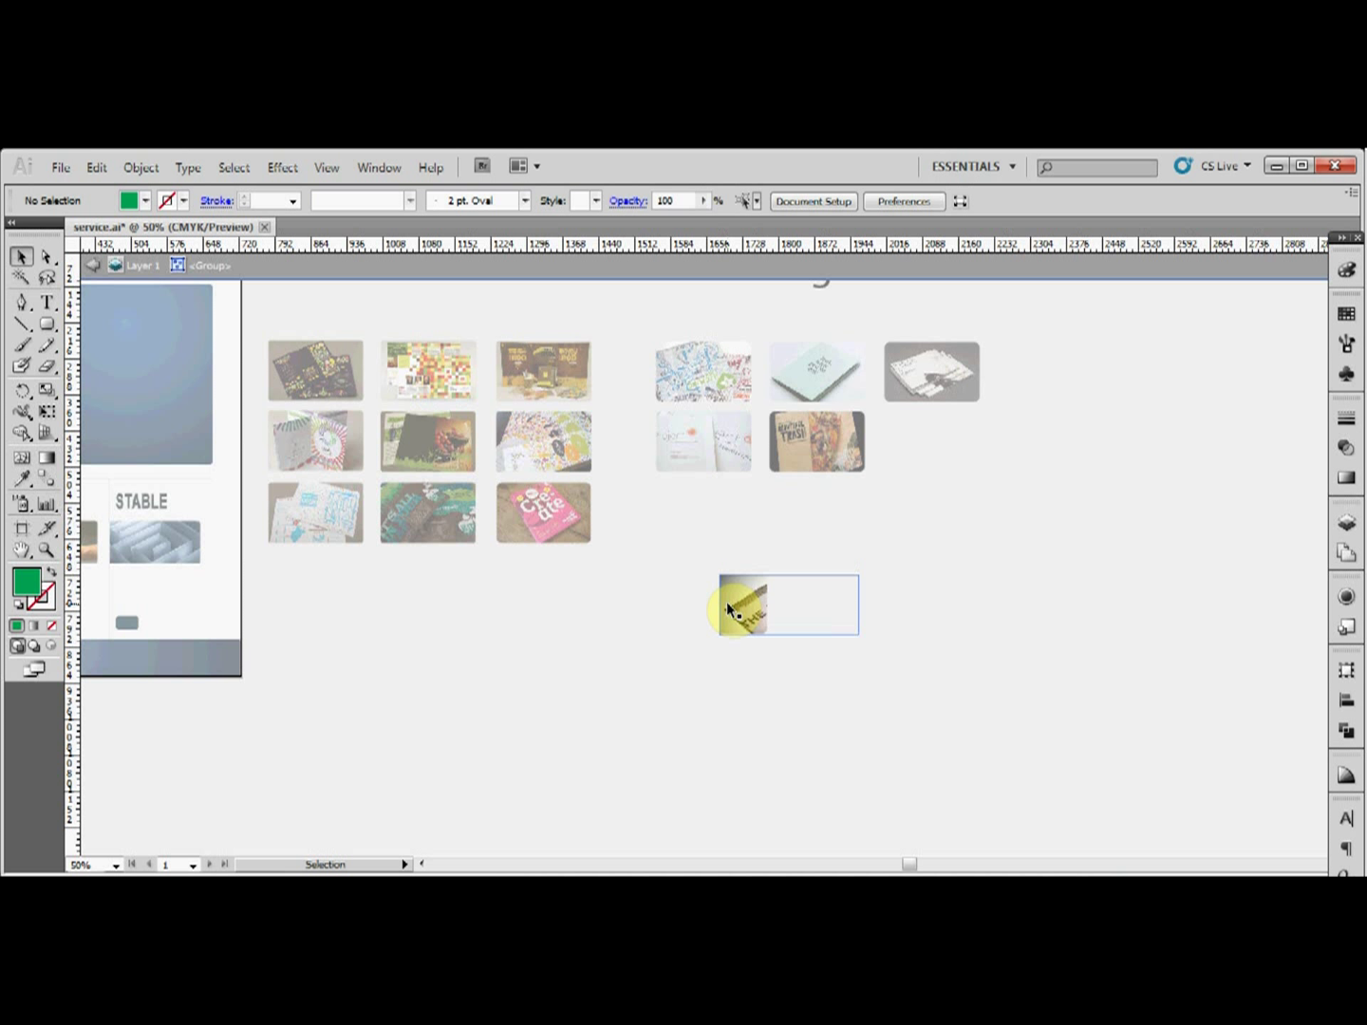
{"action": "left_click", "coordinate": [726, 602]}
{"action": "key", "text": "Left"}
{"action": "key", "text": "Left"}
{"action": "key", "text": "Left"}
{"action": "key", "text": "Left"}
{"action": "key", "text": "Left"}
{"action": "key", "text": "Left"}
{"action": "key", "text": "Left"}
{"action": "key", "text": "Left"}
{"action": "key", "text": "Left"}
{"action": "key", "text": "Left"}
{"action": "key", "text": "Left"}
{"action": "key", "text": "Left"}
{"action": "key", "text": "Left"}
{"action": "key", "text": "Left"}
{"action": "key", "text": "Left"}
{"action": "key", "text": "Left"}
{"action": "key", "text": "Left"}
{"action": "key", "text": "Left"}
{"action": "key", "text": "Left"}
{"action": "key", "text": "Left"}
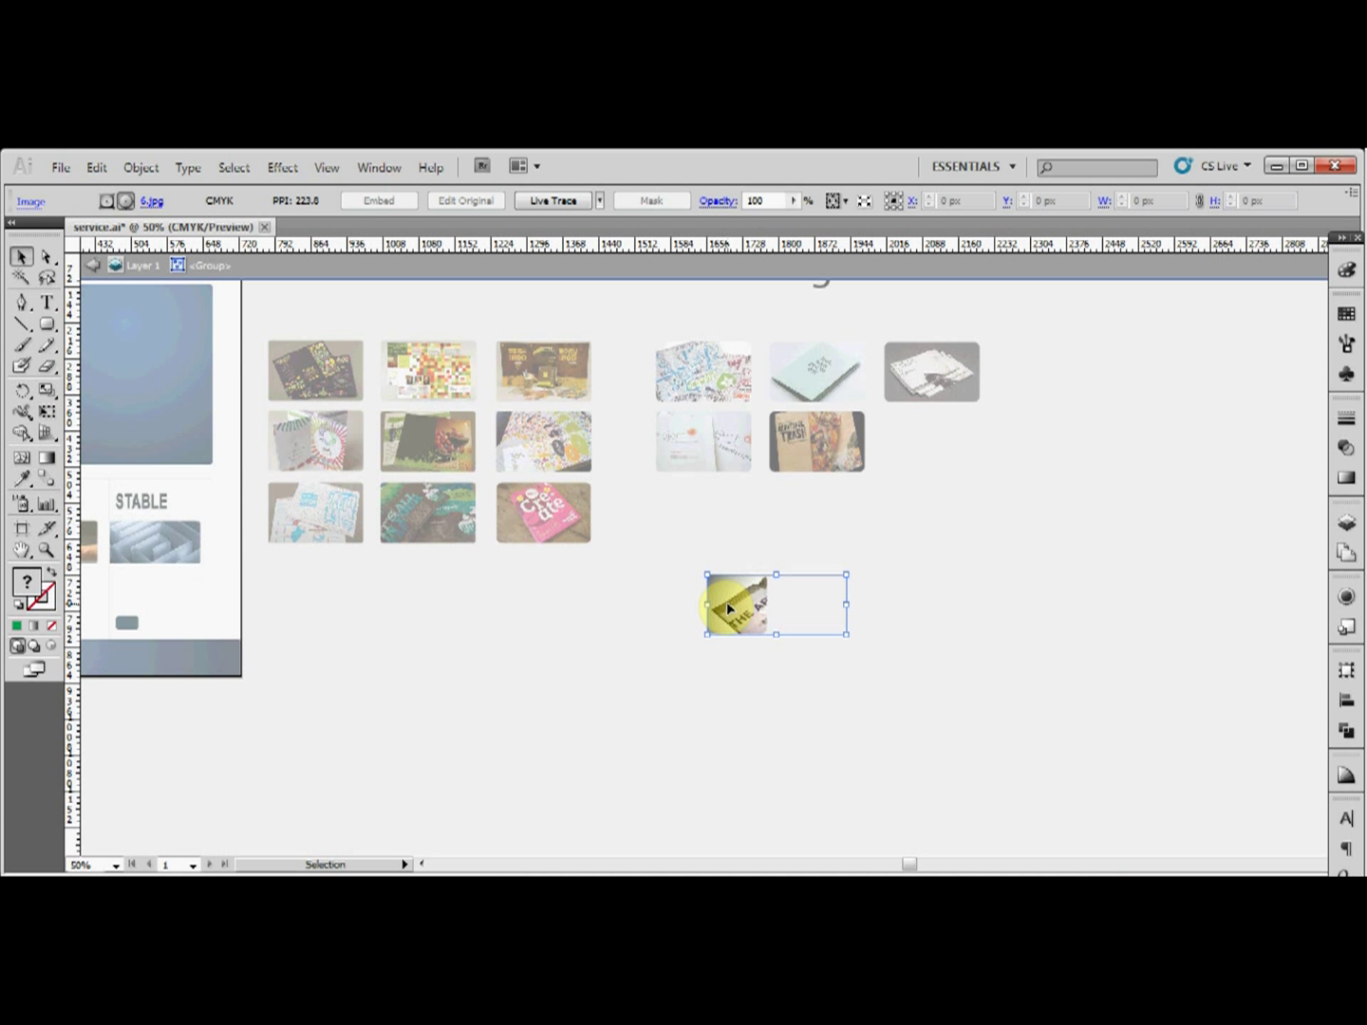
{"action": "key", "text": "Left"}
{"action": "key", "text": "Left"}
{"action": "key", "text": "Left"}
{"action": "key", "text": "Left"}
{"action": "key", "text": "Left"}
{"action": "key", "text": "Left"}
{"action": "key", "text": "Left"}
{"action": "key", "text": "Left"}
{"action": "key", "text": "Left"}
{"action": "key", "text": "Left"}
{"action": "key", "text": "Left"}
{"action": "key", "text": "Left"}
{"action": "key", "text": "Left"}
{"action": "key", "text": "Left"}
{"action": "key", "text": "Left"}
{"action": "key", "text": "Left"}
{"action": "key", "text": "Left"}
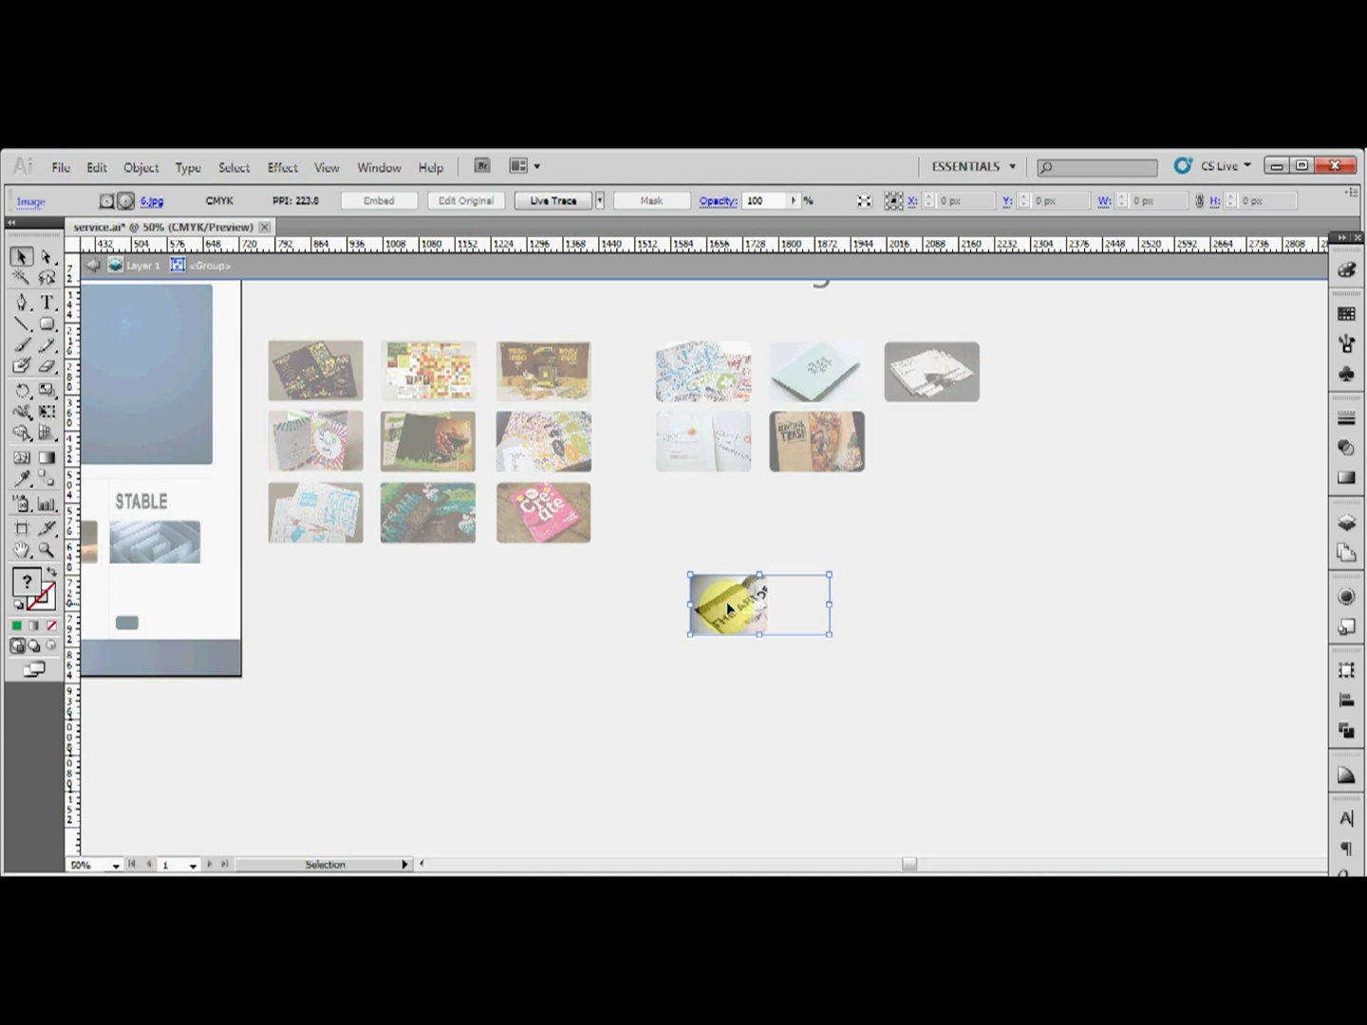
{"action": "key", "text": "Left"}
{"action": "key", "text": "Left"}
{"action": "key", "text": "Left"}
{"action": "key", "text": "Left"}
{"action": "key", "text": "Left"}
{"action": "key", "text": "Left"}
{"action": "key", "text": "Left"}
{"action": "key", "text": "Left"}
{"action": "key", "text": "Left"}
{"action": "key", "text": "Left"}
{"action": "key", "text": "Left"}
{"action": "key", "text": "Left"}
{"action": "key", "text": "Left"}
{"action": "key", "text": "Left"}
{"action": "key", "text": "Left"}
{"action": "key", "text": "Left"}
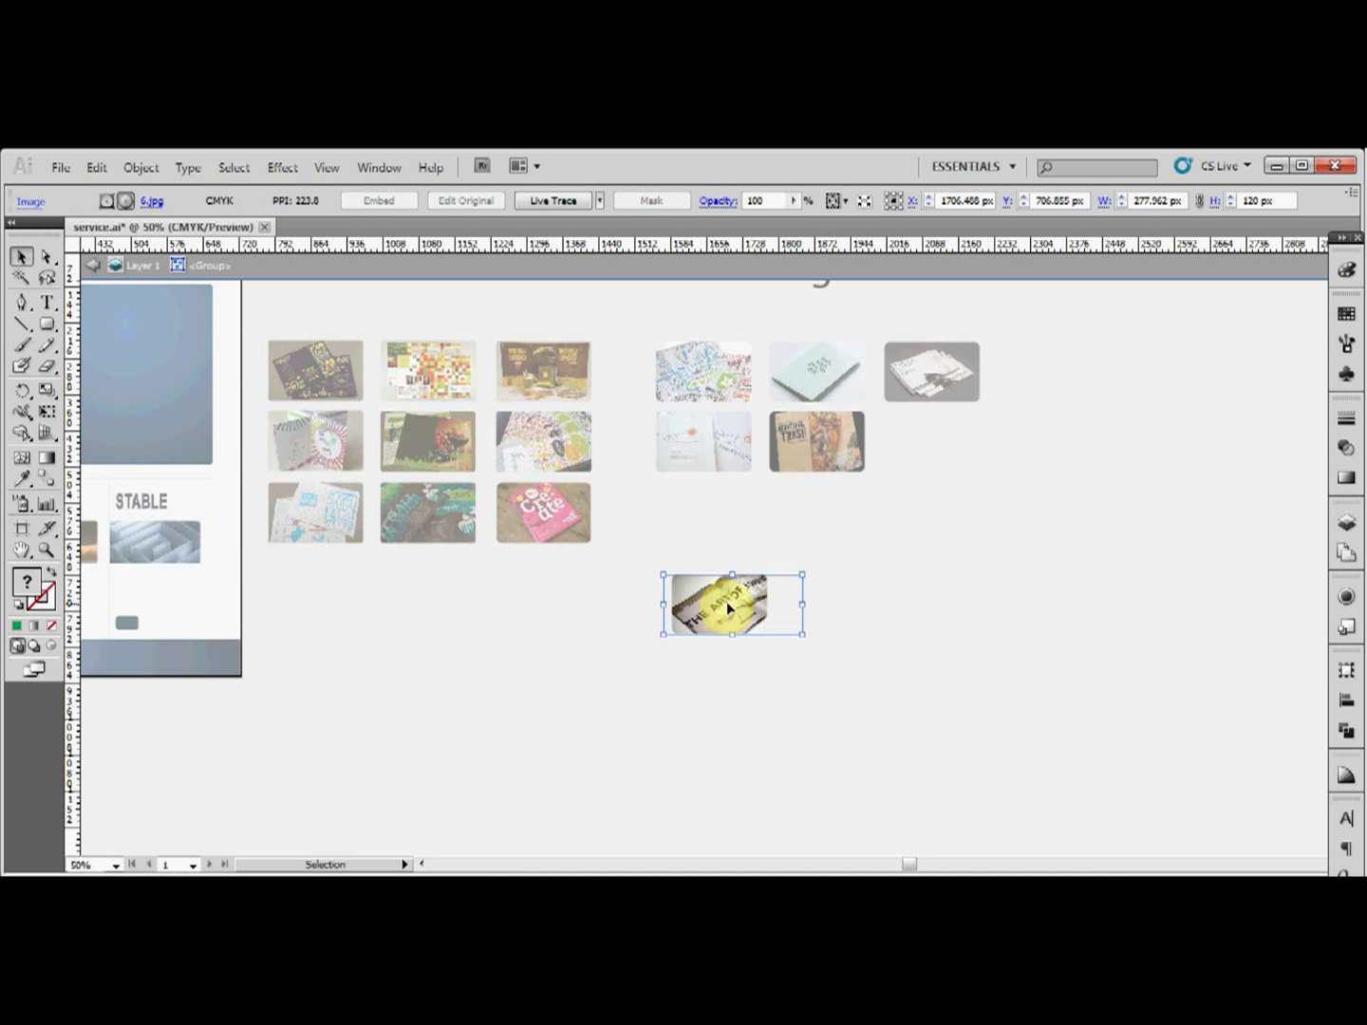
{"action": "key", "text": "Left"}
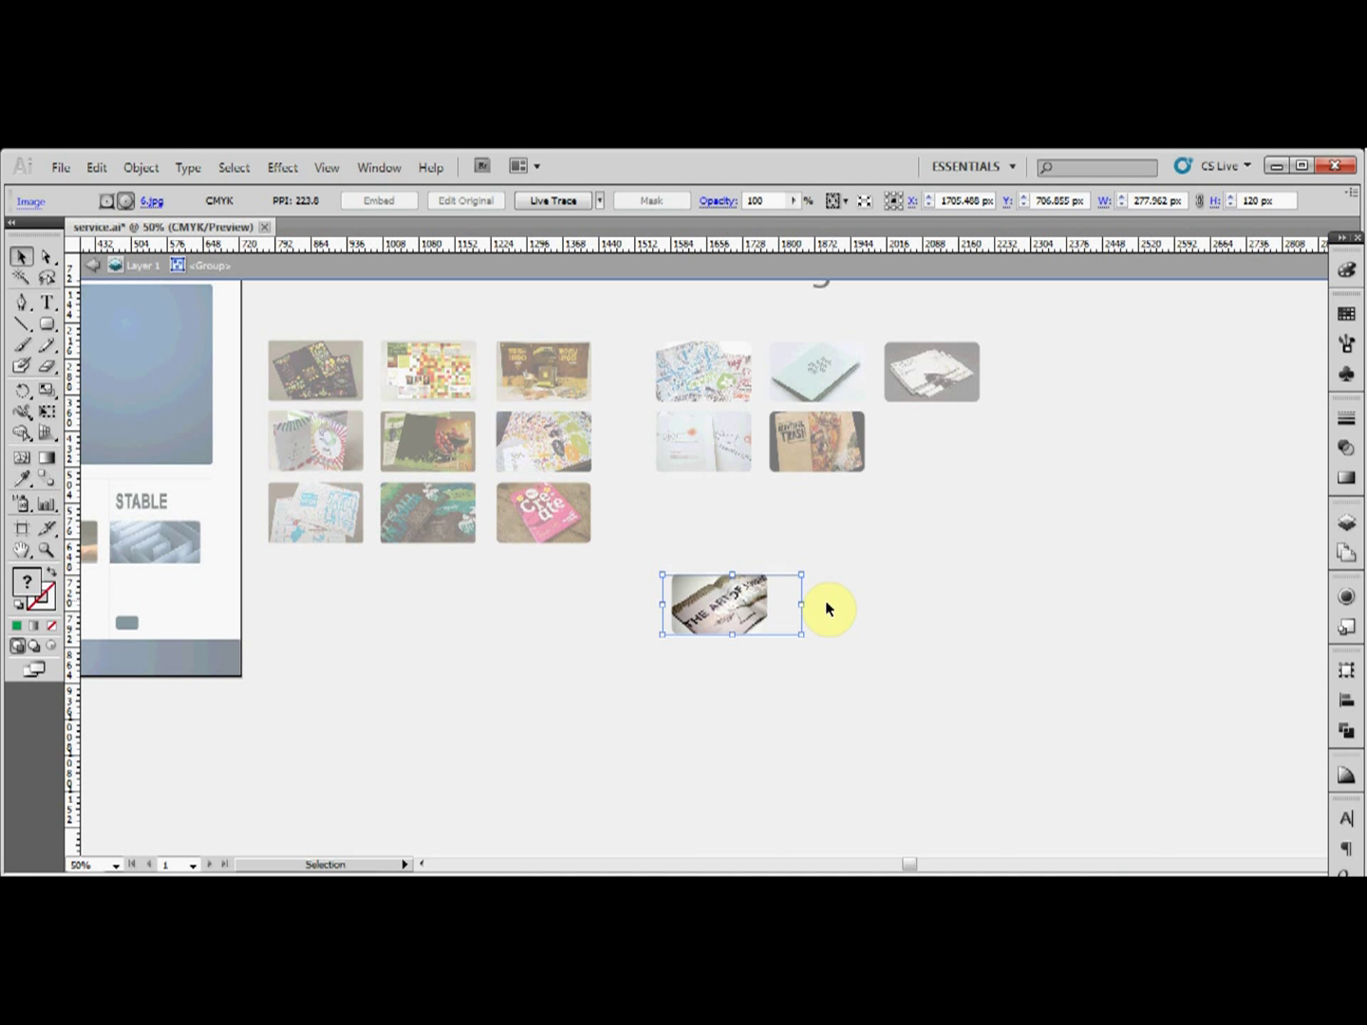
{"action": "left_click", "coordinate": [842, 641]}
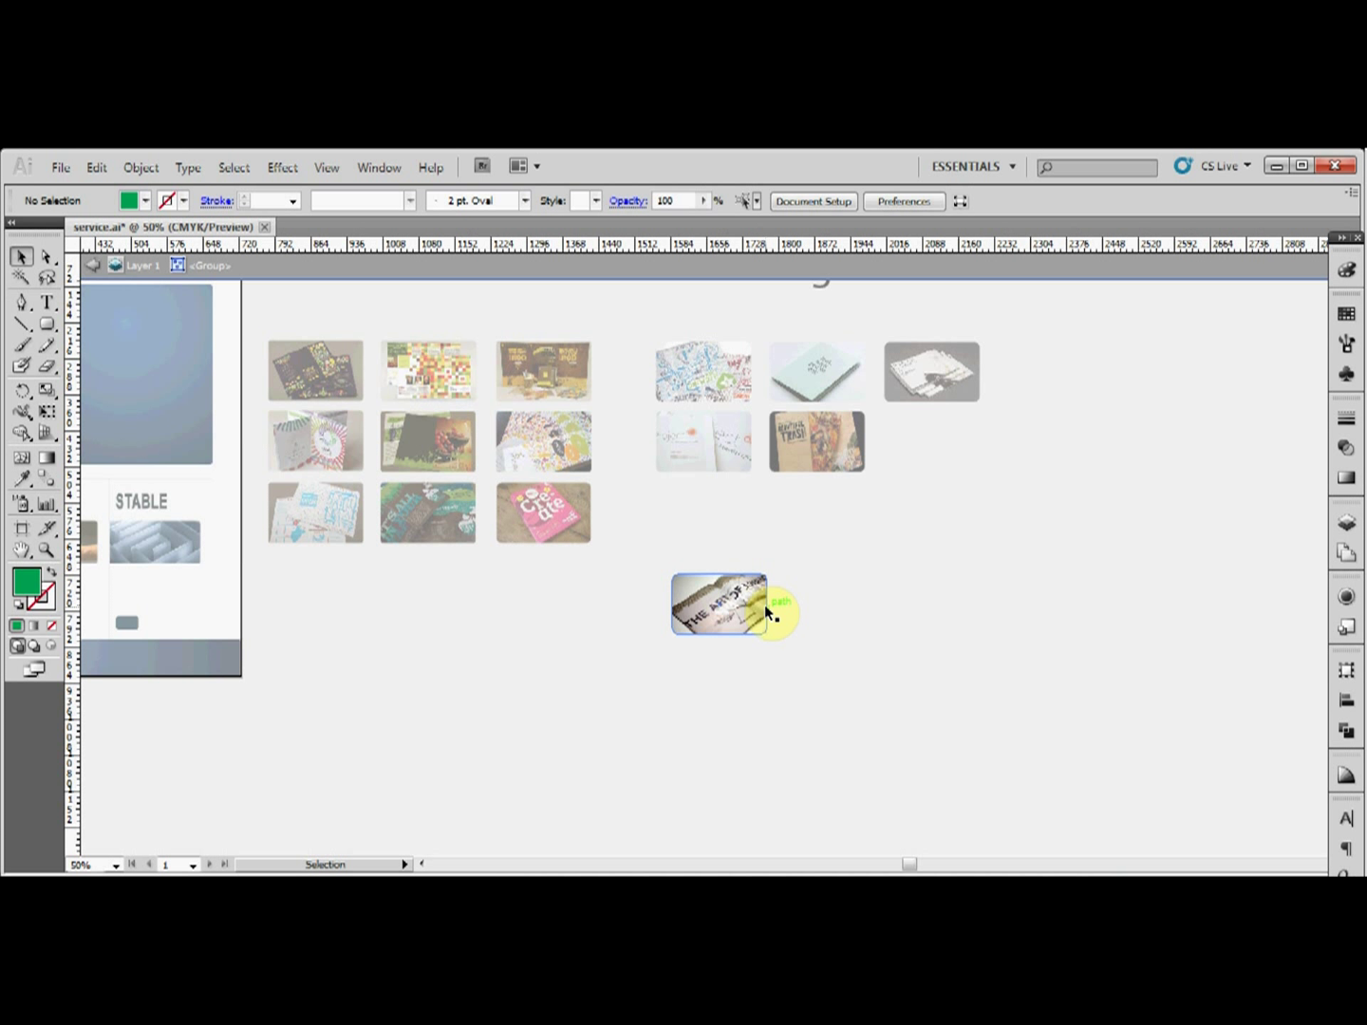
Step: Nudge the Art of Living image about 16 px further left within its mask, to X about 1689 px
{"action": "left_click", "coordinate": [728, 609]}
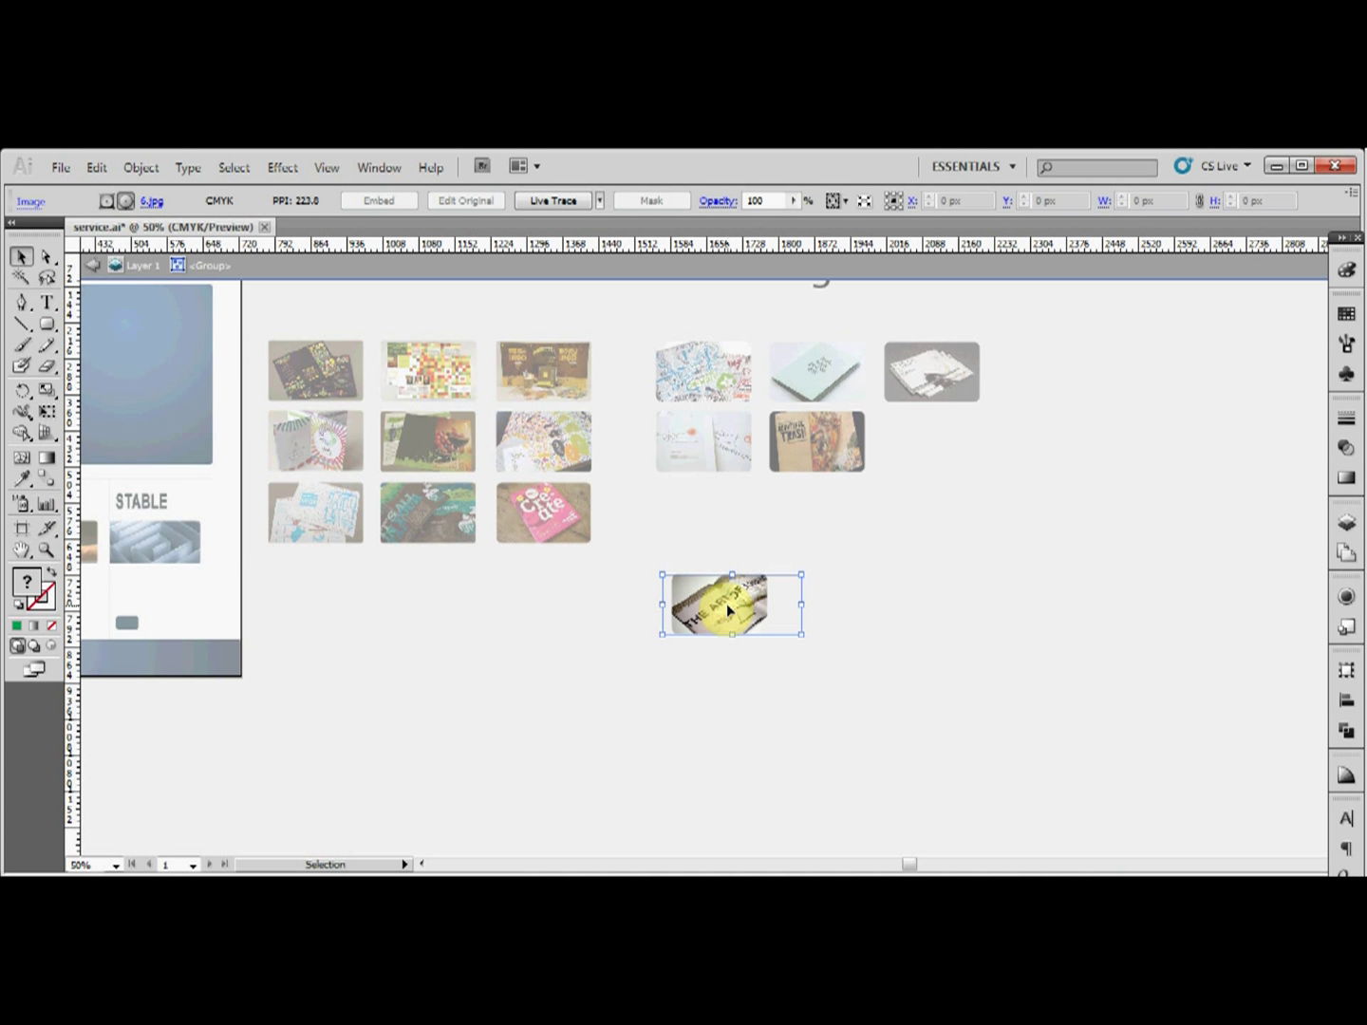
{"action": "key", "text": "Left"}
{"action": "key", "text": "Left"}
{"action": "key", "text": "Left"}
{"action": "key", "text": "Left"}
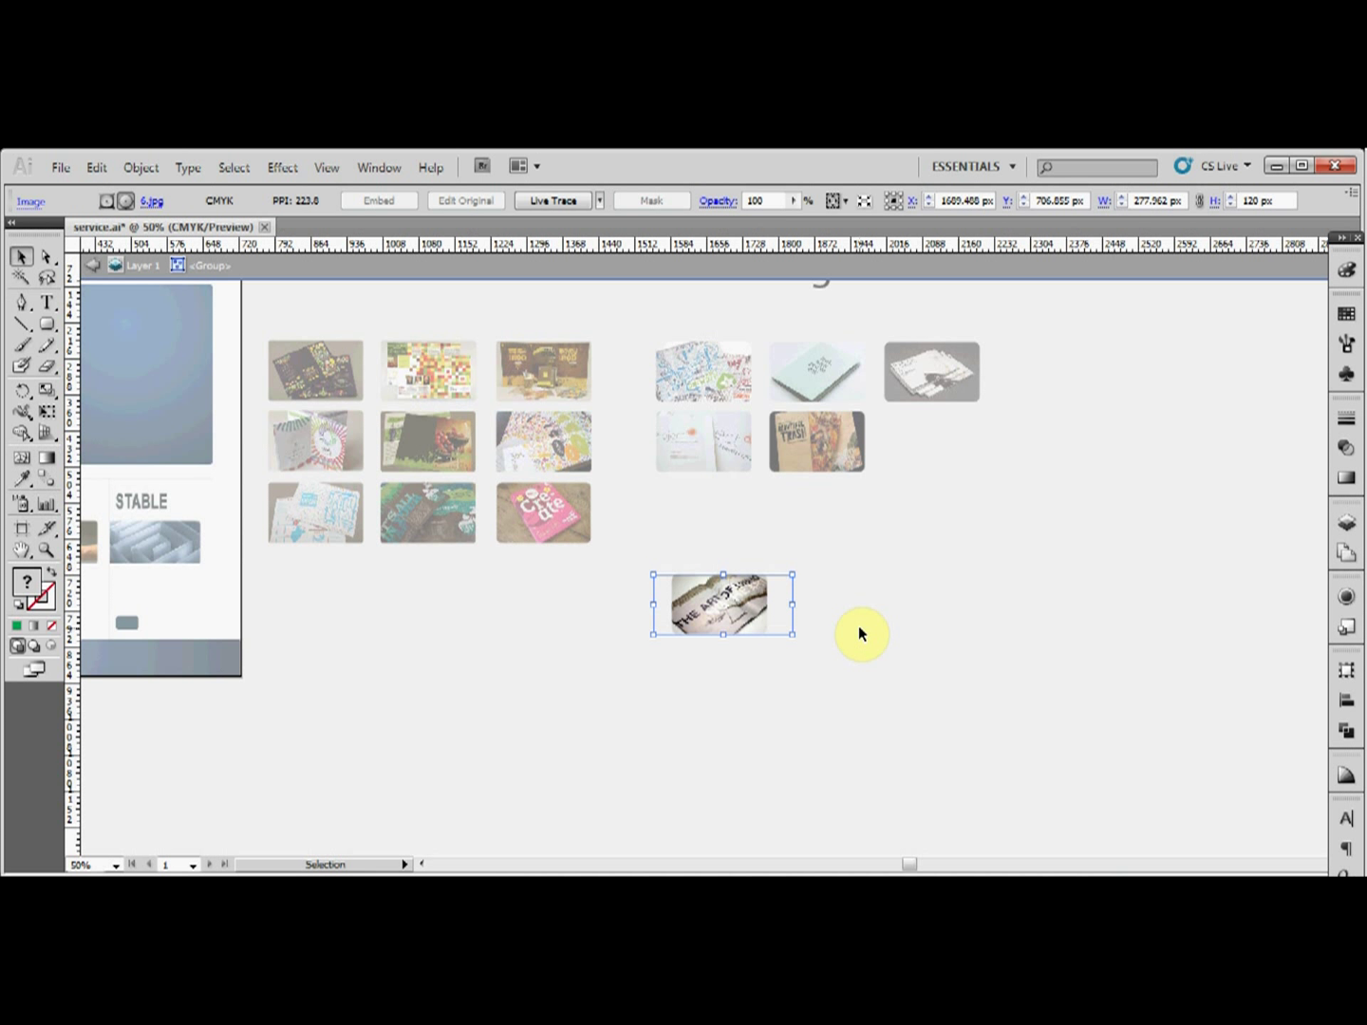
{"action": "left_click", "coordinate": [859, 629]}
{"action": "left_click", "coordinate": [732, 595]}
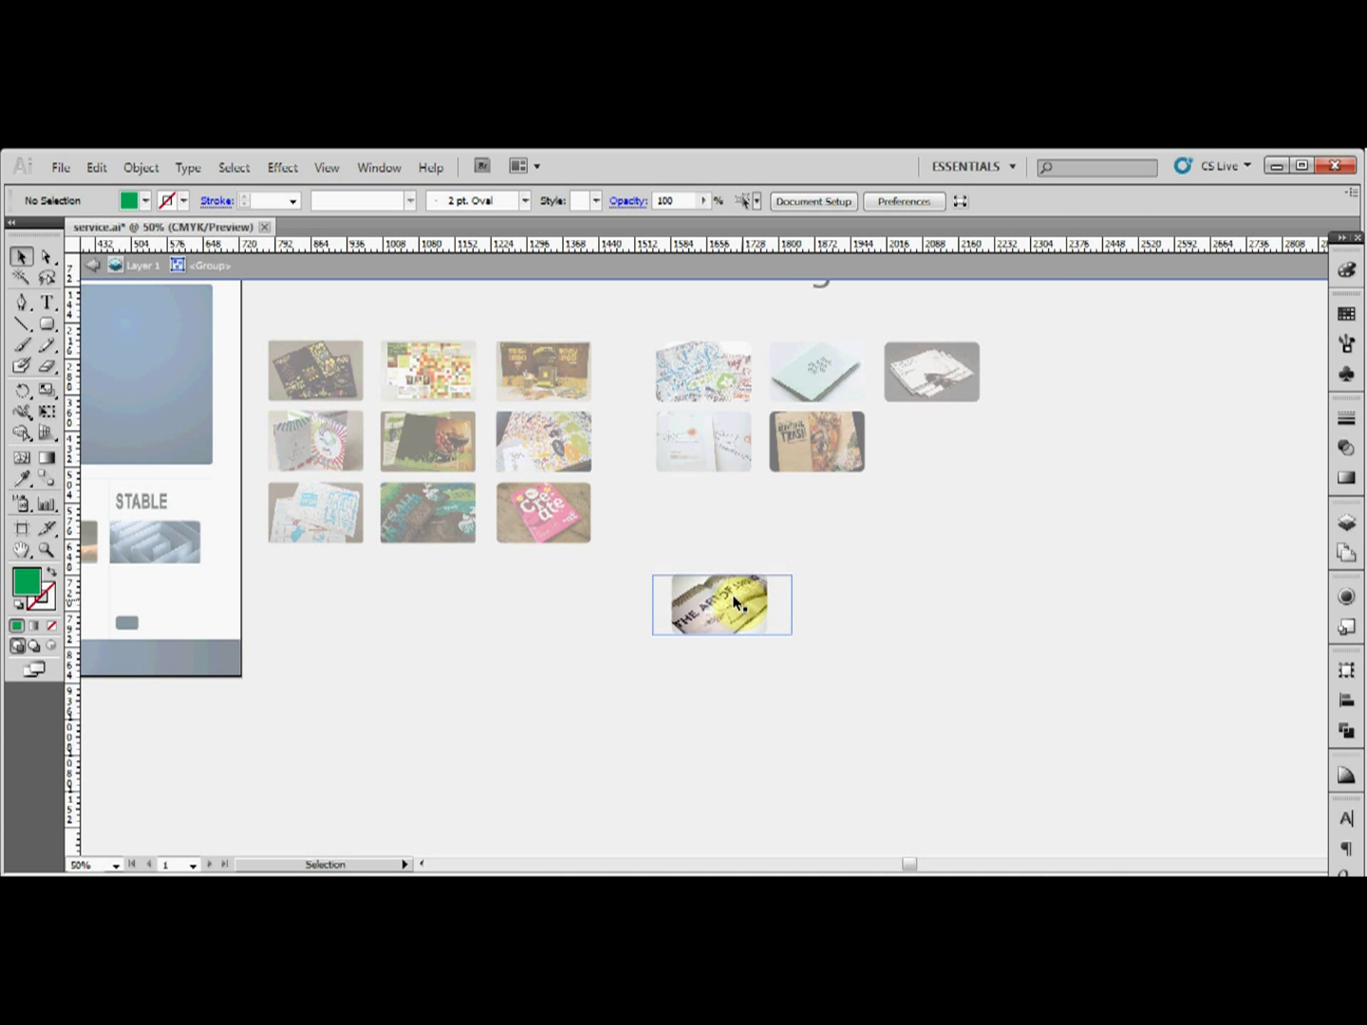
Step: Exit the clip group's isolation and move the Art of Living thumbnail into the third position of the Catalogue's second row
{"action": "double_click", "coordinate": [824, 613]}
{"action": "left_click_drag", "start_coordinate": [727, 606], "coordinate": [943, 450]}
{"action": "left_click", "coordinate": [1079, 522]}
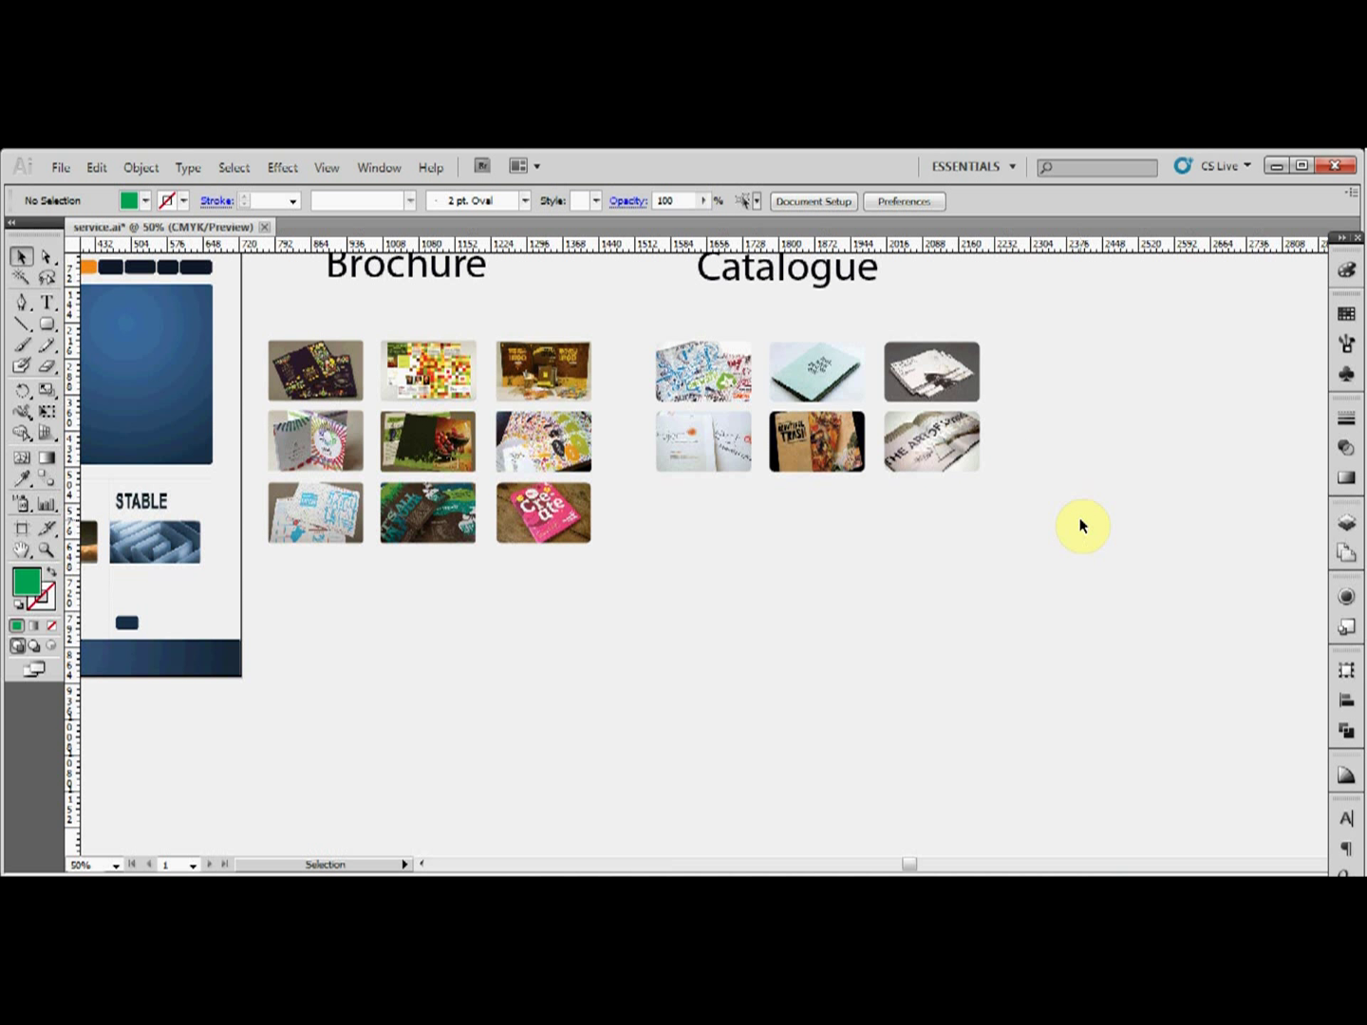
{"action": "key", "text": "ctrl+equal"}
{"action": "key", "text": "ctrl+equal"}
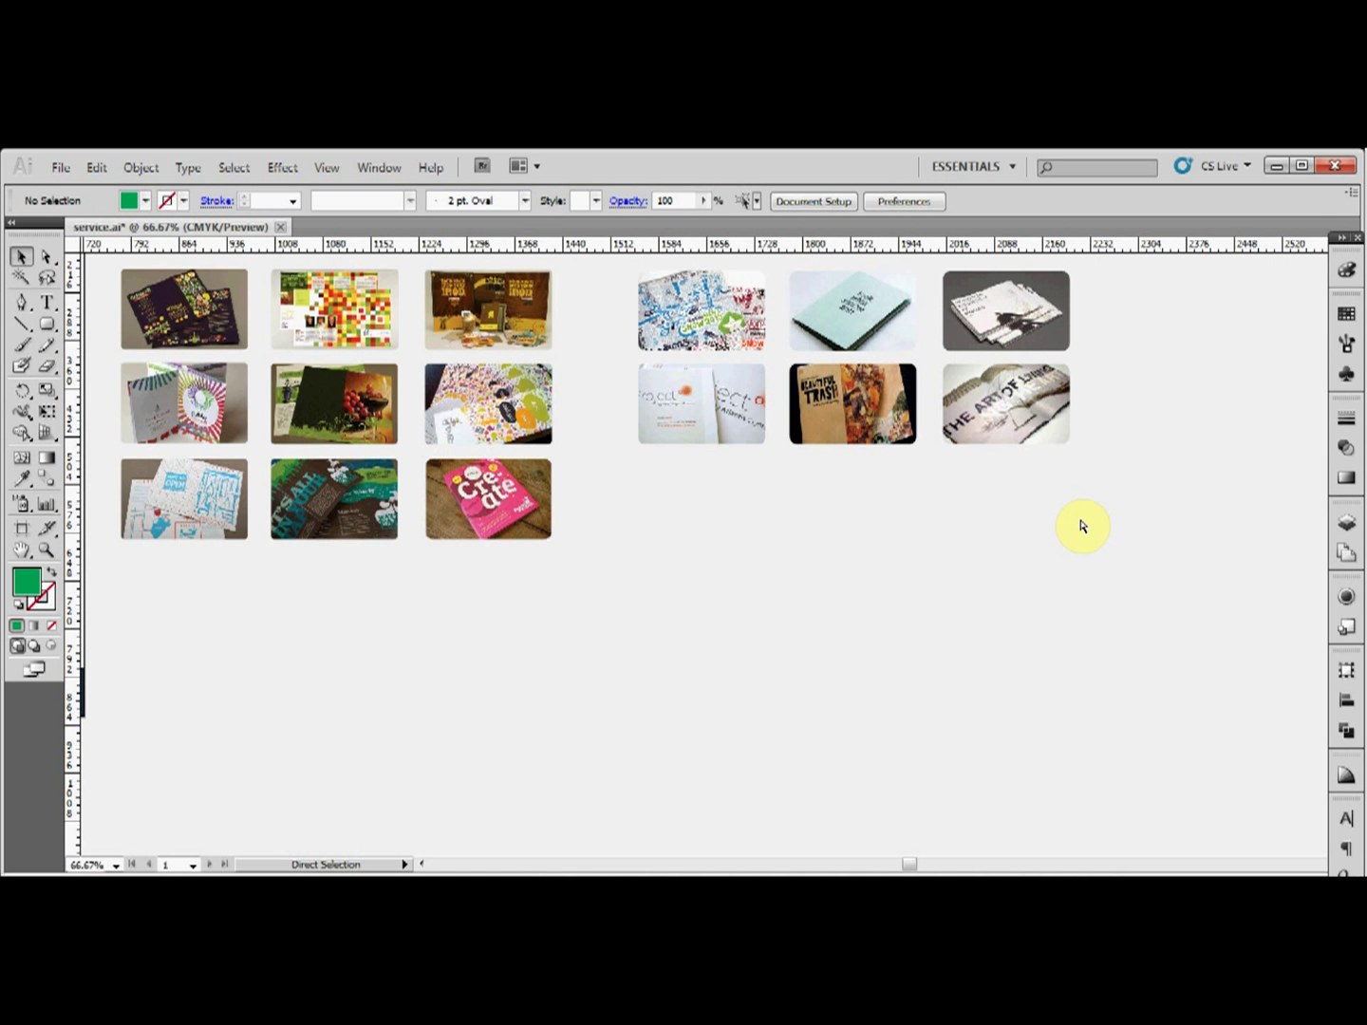
{"action": "key", "text": "a"}
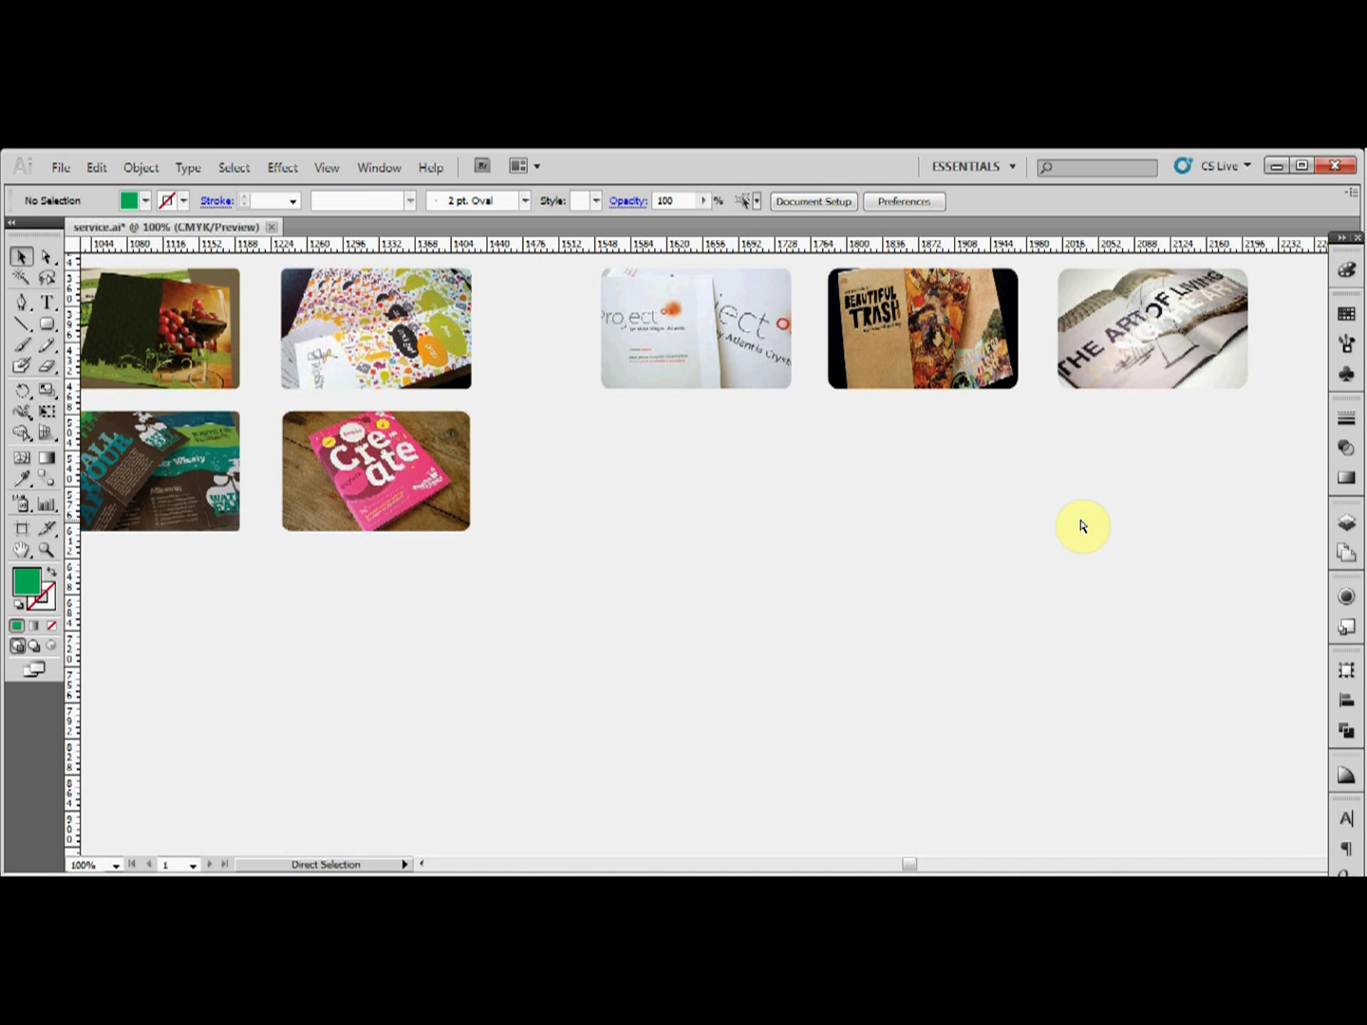
{"action": "key", "text": "ctrl+minus"}
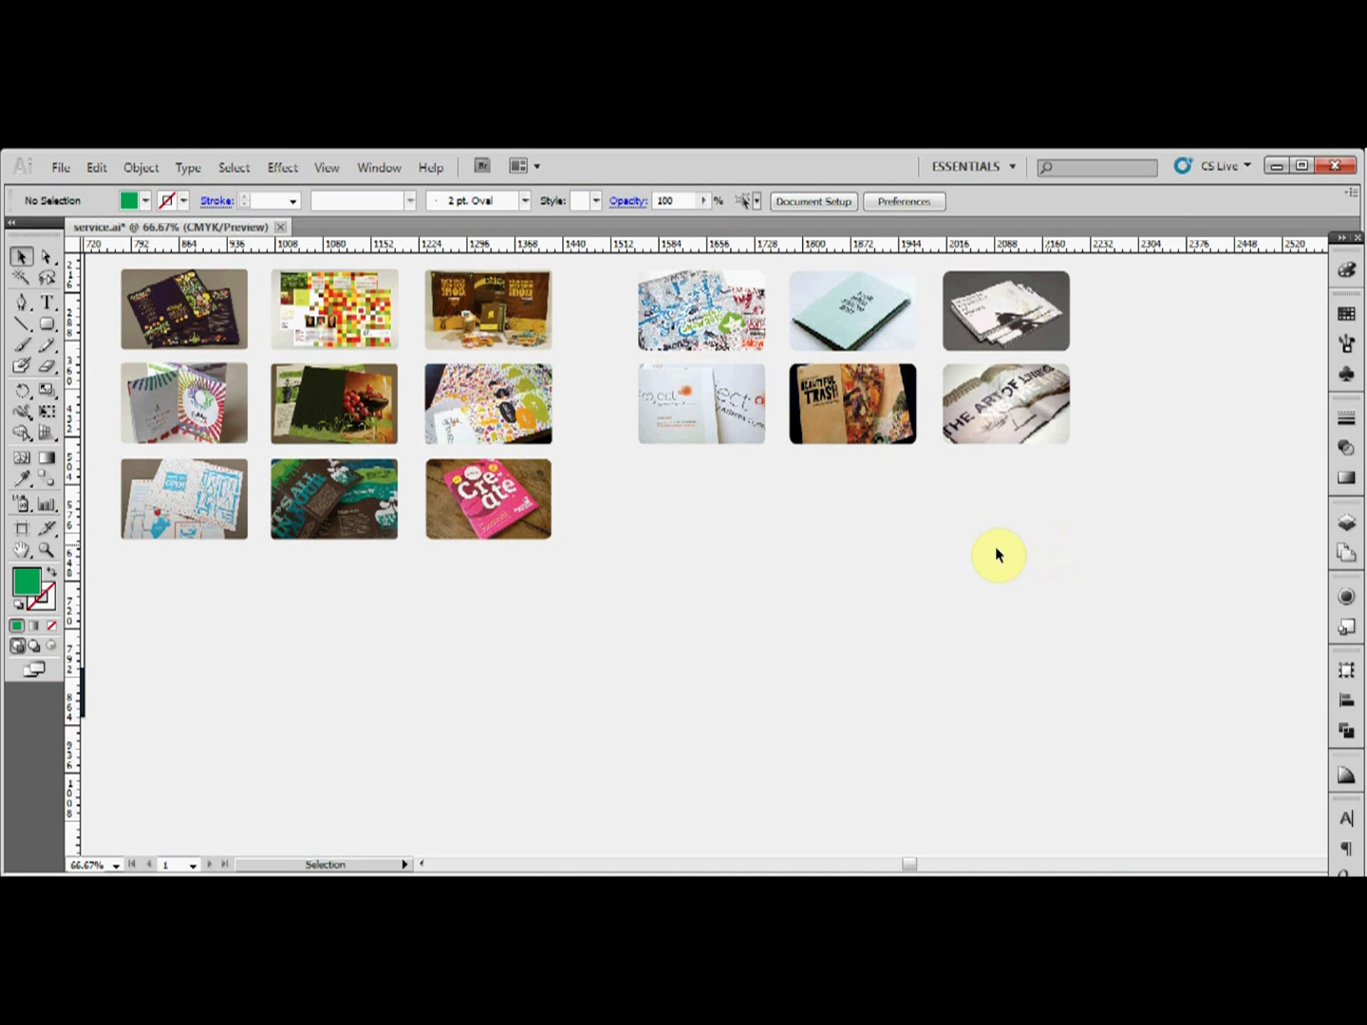